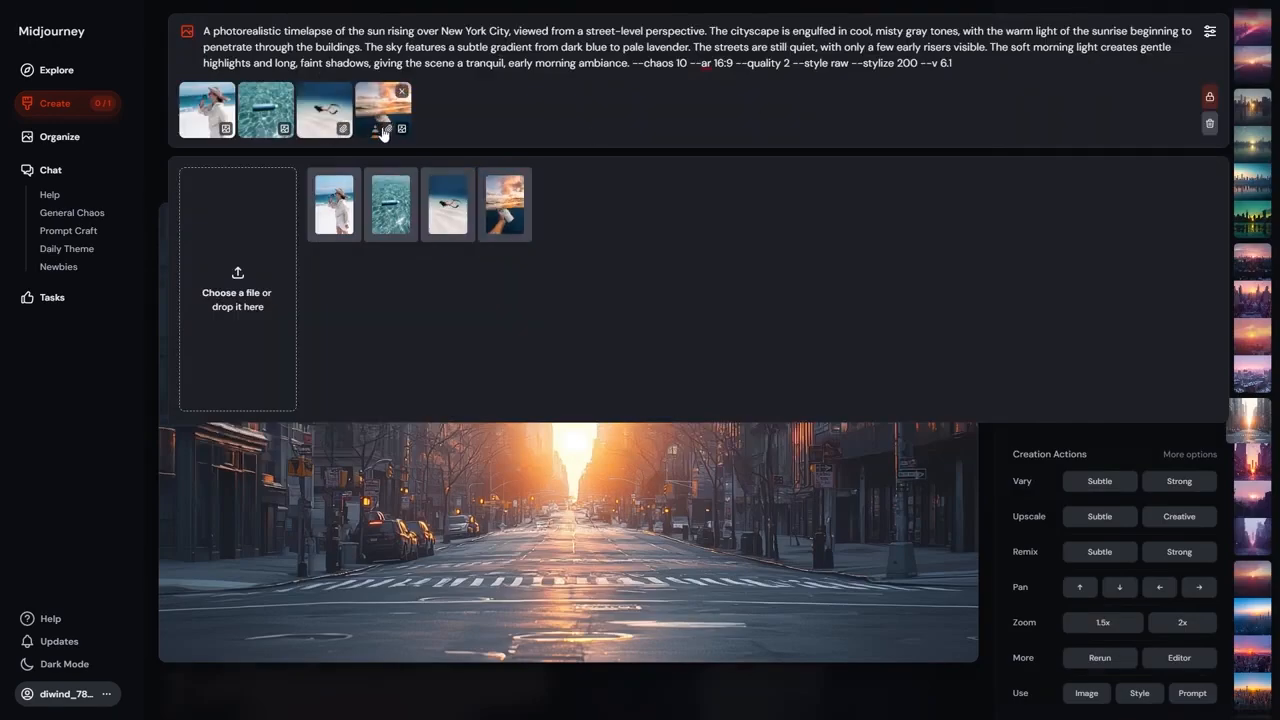
Generate images from the street-level New York sunrise prompt at 16:9, chaos 10 and stylize 200, with the four reference images attached.
key(Return)
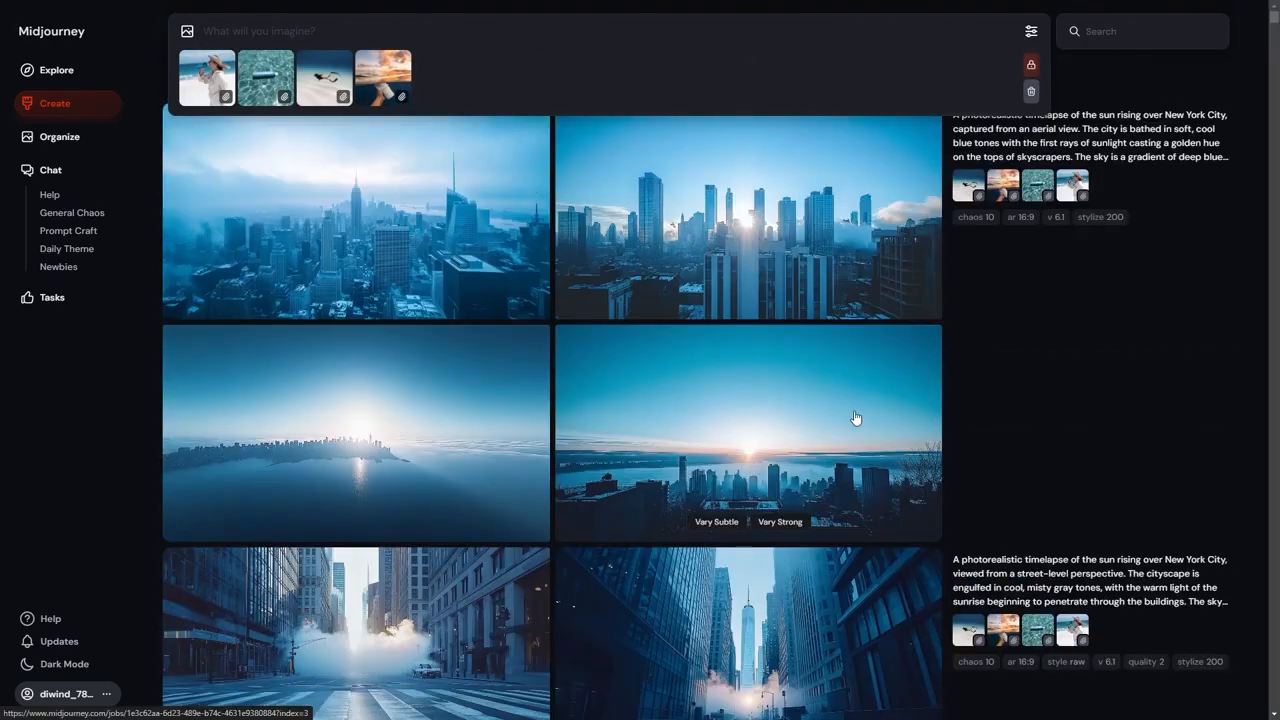
Examine the generated New York sunrise images and their blue aerial variations to find a suitable intro frame.
click(855, 418)
click(973, 140)
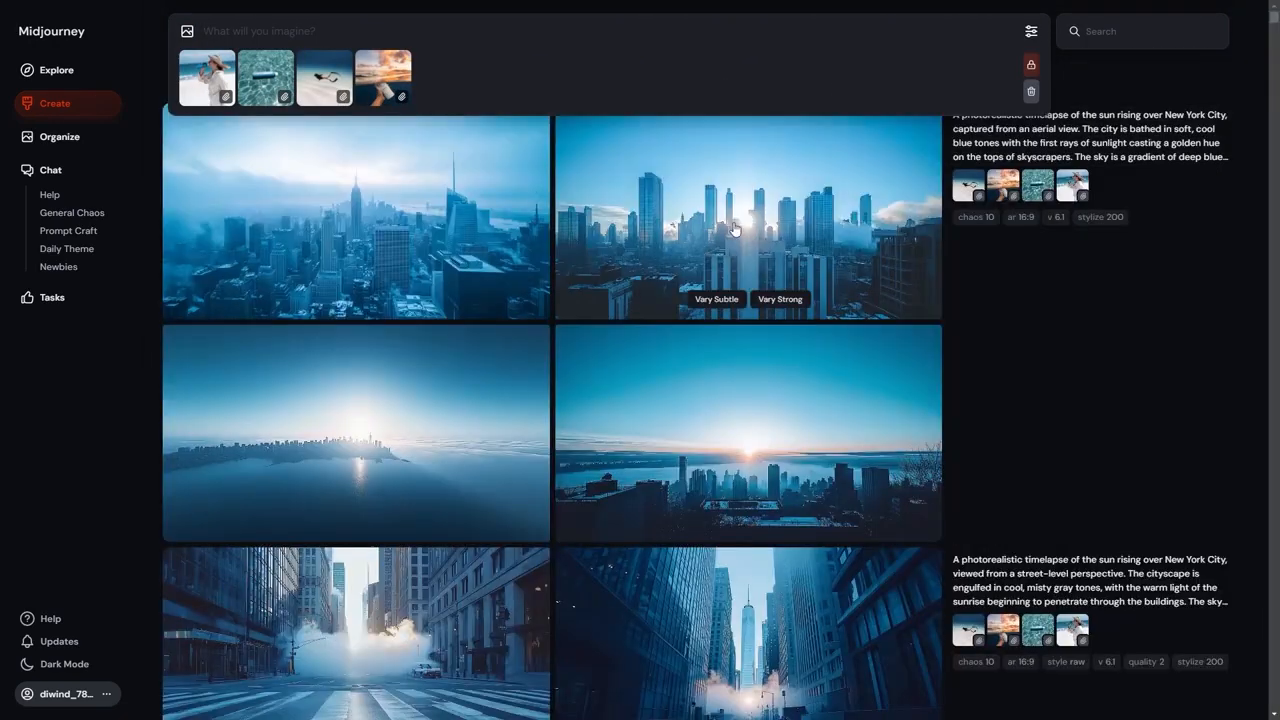
scroll(737, 234, down, 15)
click(510, 515)
click(973, 140)
click(757, 414)
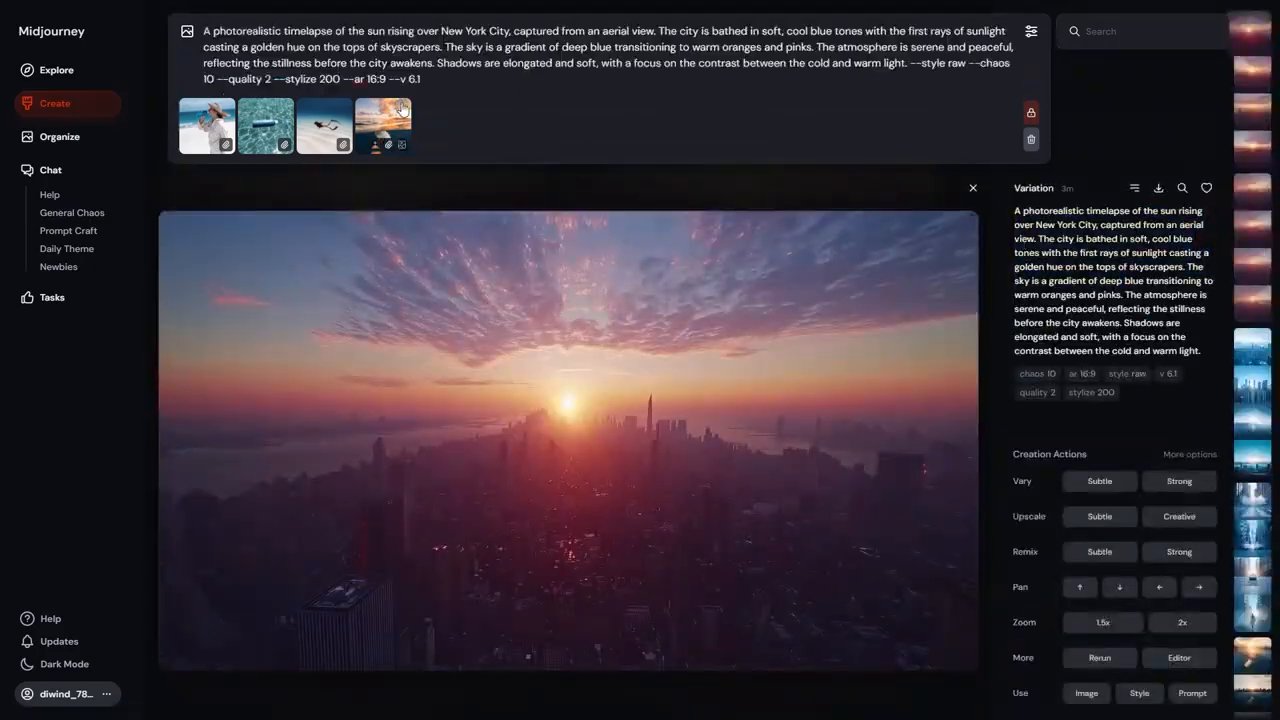
key(Escape)
scroll(737, 486, down, 2)
click(735, 483)
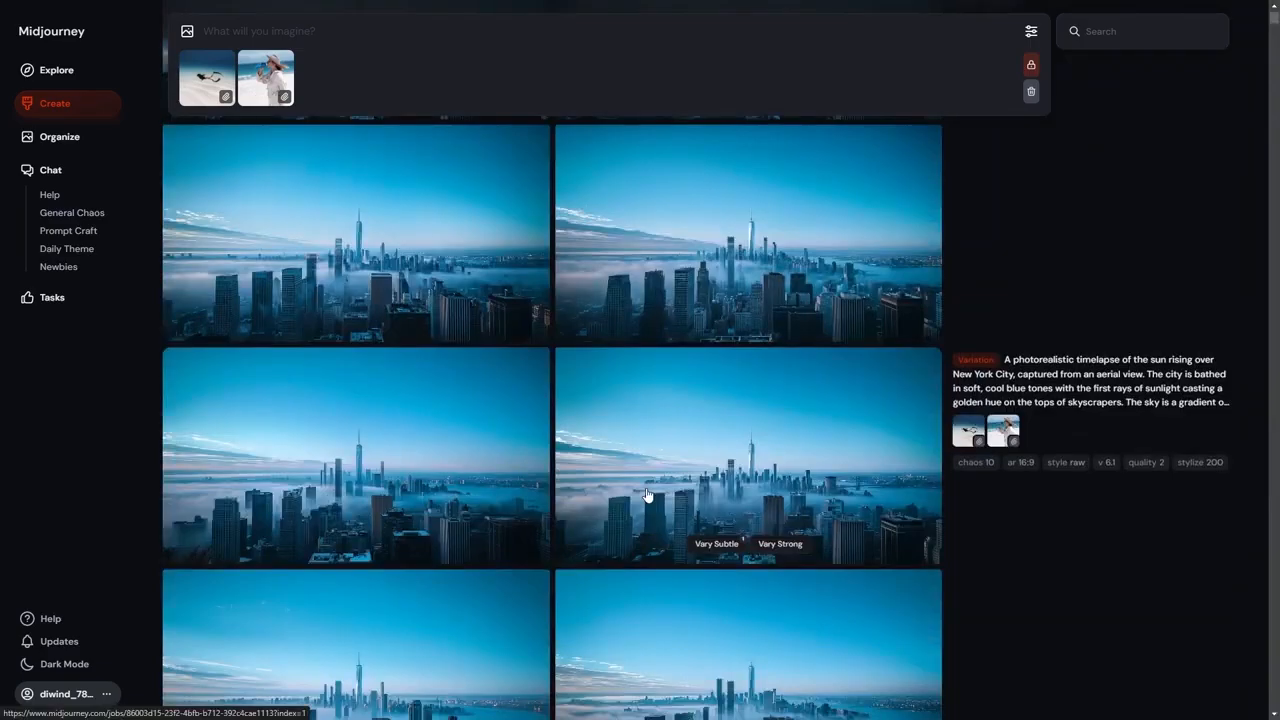
click(647, 495)
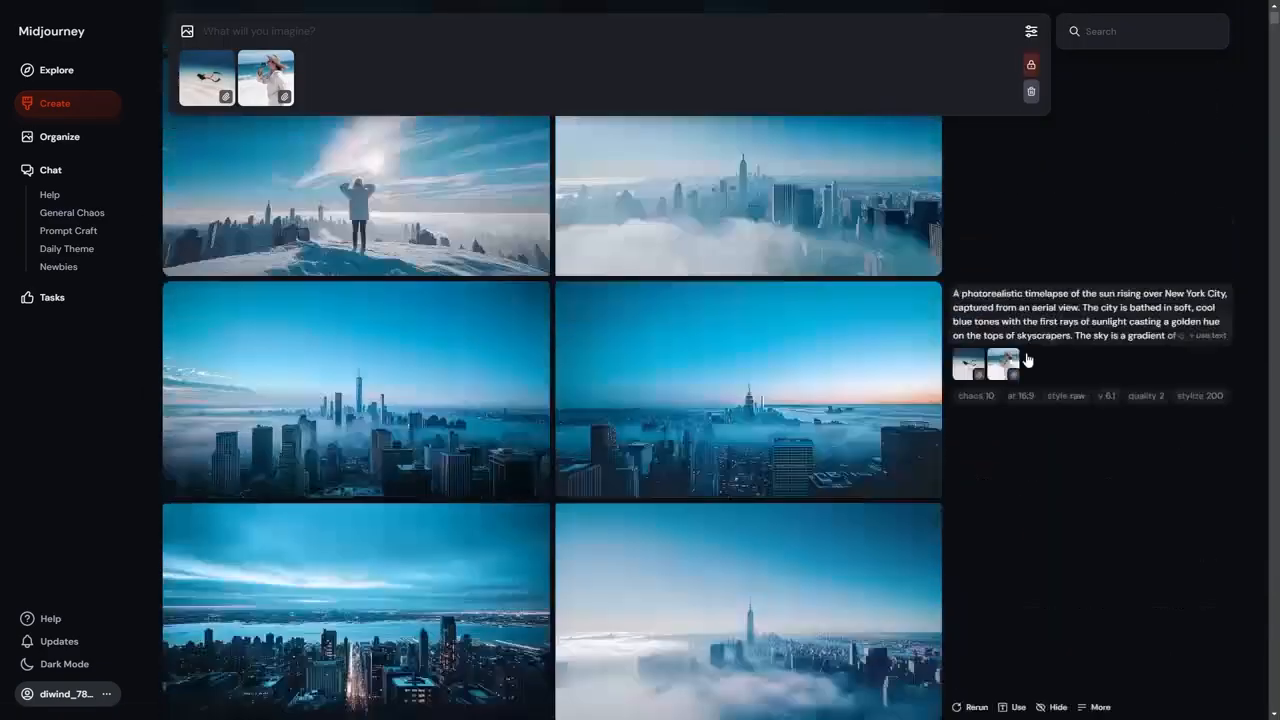
scroll(1028, 422, down, 10)
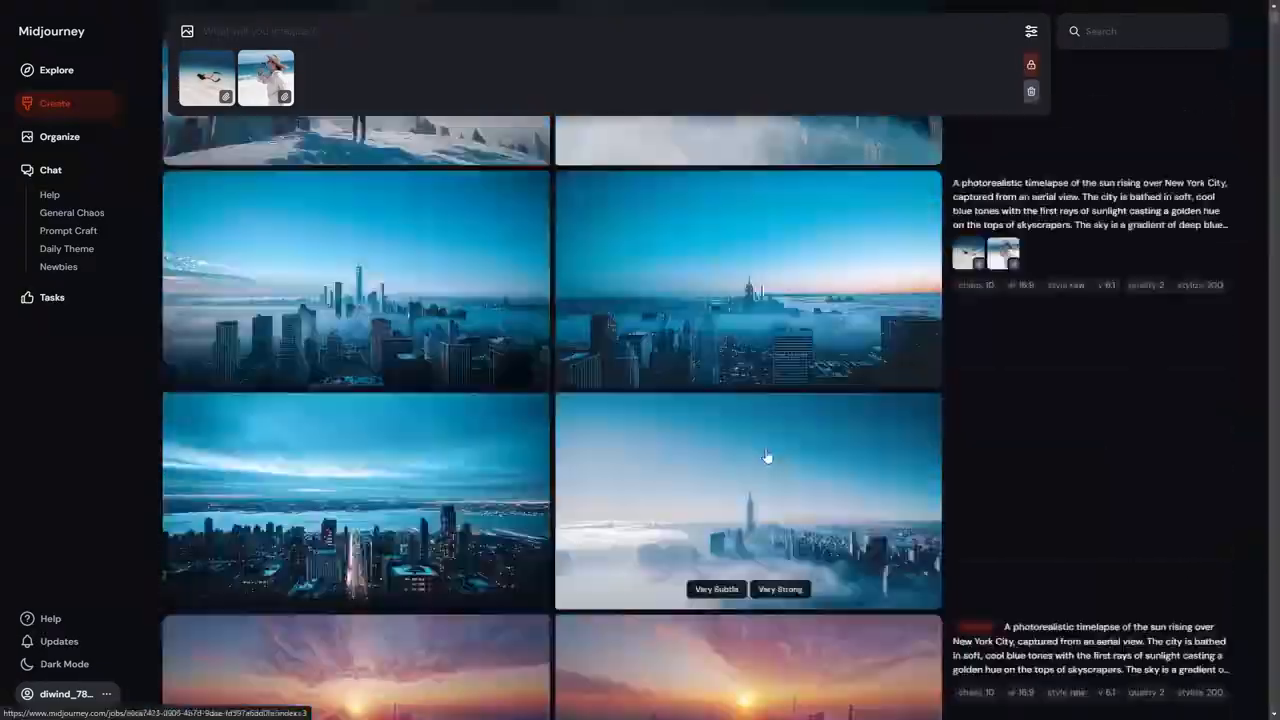
scroll(766, 457, up, 1)
click(788, 440)
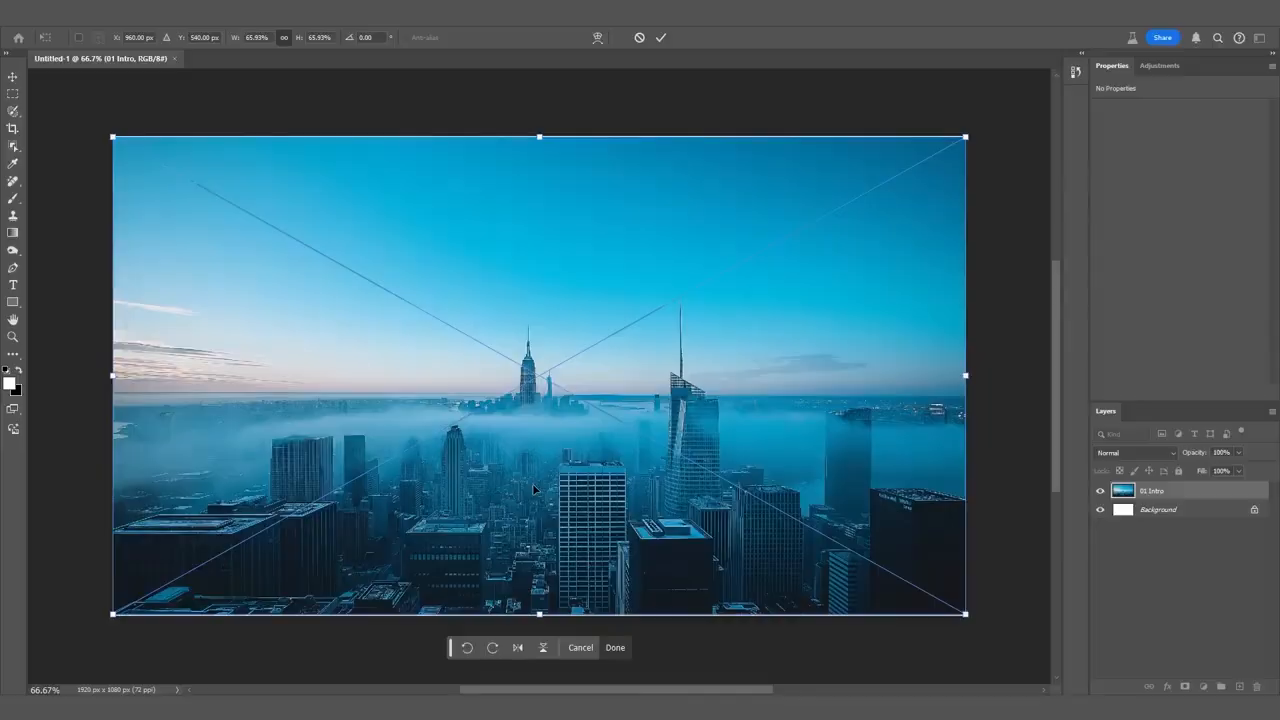
Switch to Photoshop and enlarge the placed 01 Intro skyline image slightly past the canvas edges, to about 1967 × 1105 px.
drag(538, 611, 538, 535)
drag(538, 236, 538, 235)
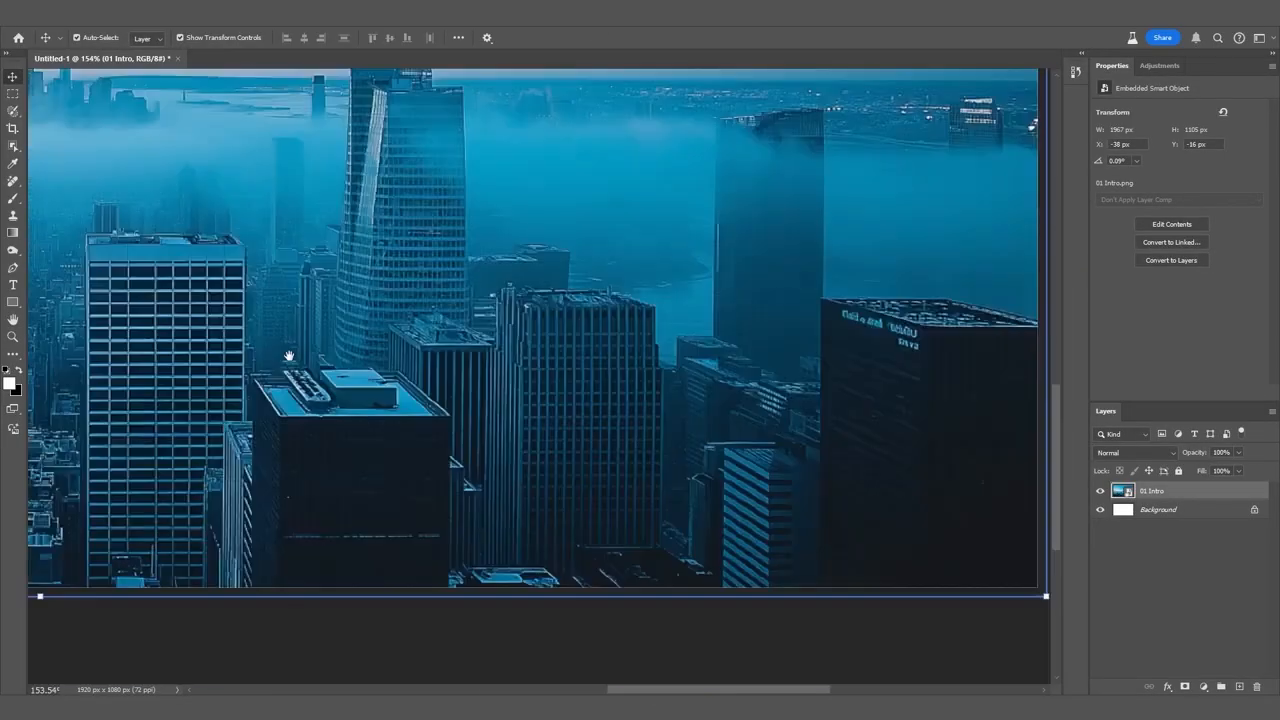
Select the lettering on the dark tower in the image's lower-right corner with the Lasso and remove it with Generative Fill.
right_click(14, 111)
drag(553, 226, 553, 226)
click(760, 405)
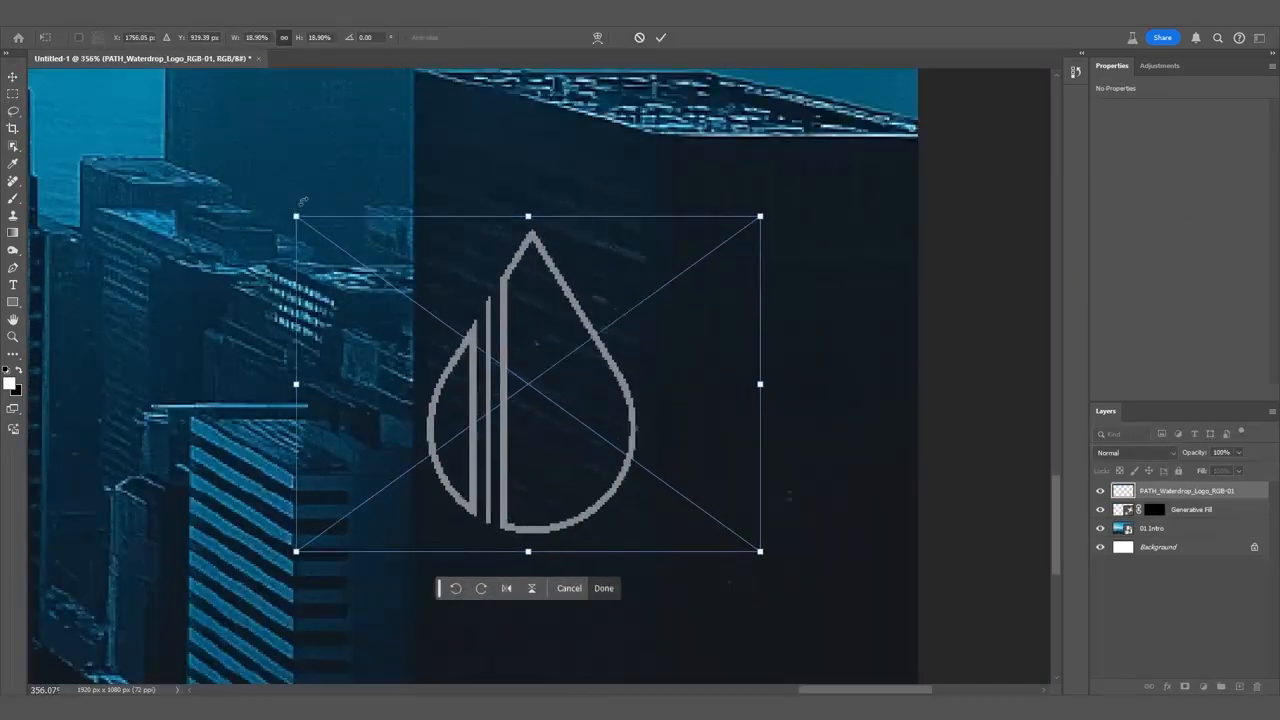
Skew the waterdrop logo onto the dark tower's face at about 71 × 132 px and change its layer blend mode.
drag(710, 400, 716, 268)
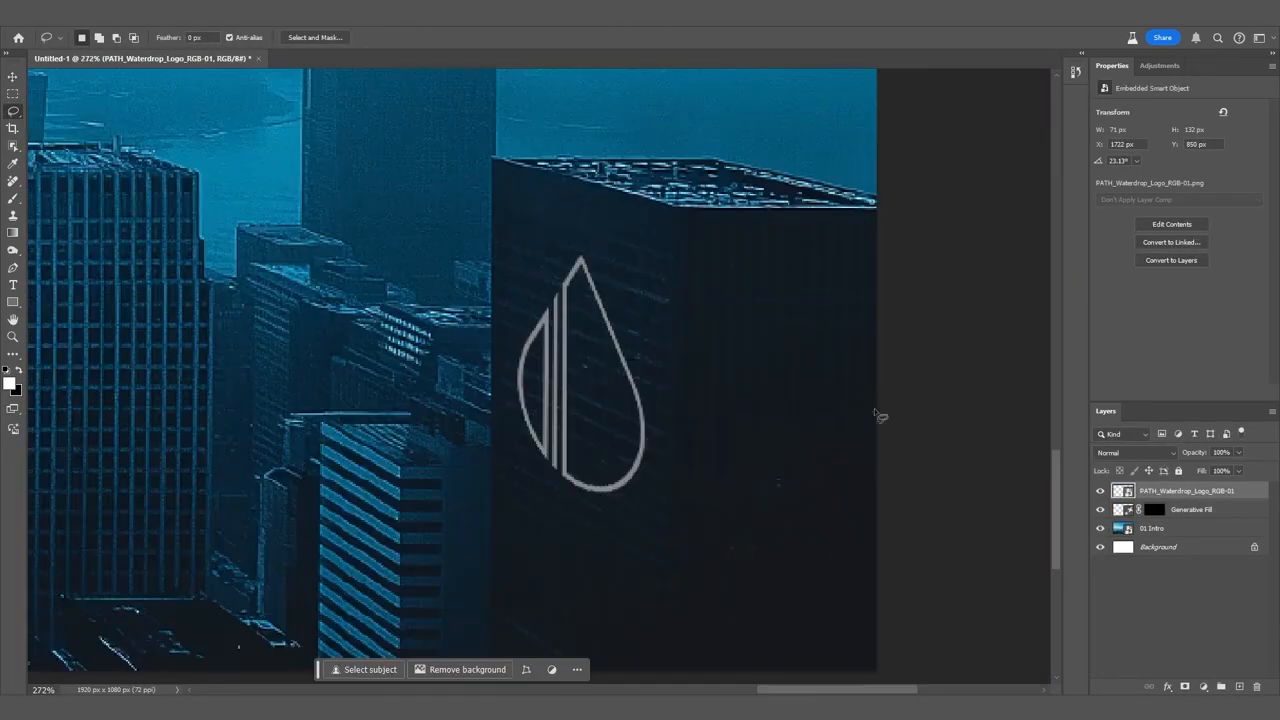
key(shift+plus)
key(shift+plus)
key(shift+plus)
Skew and position the PATH wordmark beneath the waterdrop to follow the tower's perspective, at about 71 × 61 px.
scroll(582, 240, down, 3)
key(ctrl+t)
scroll(592, 402, up, 3)
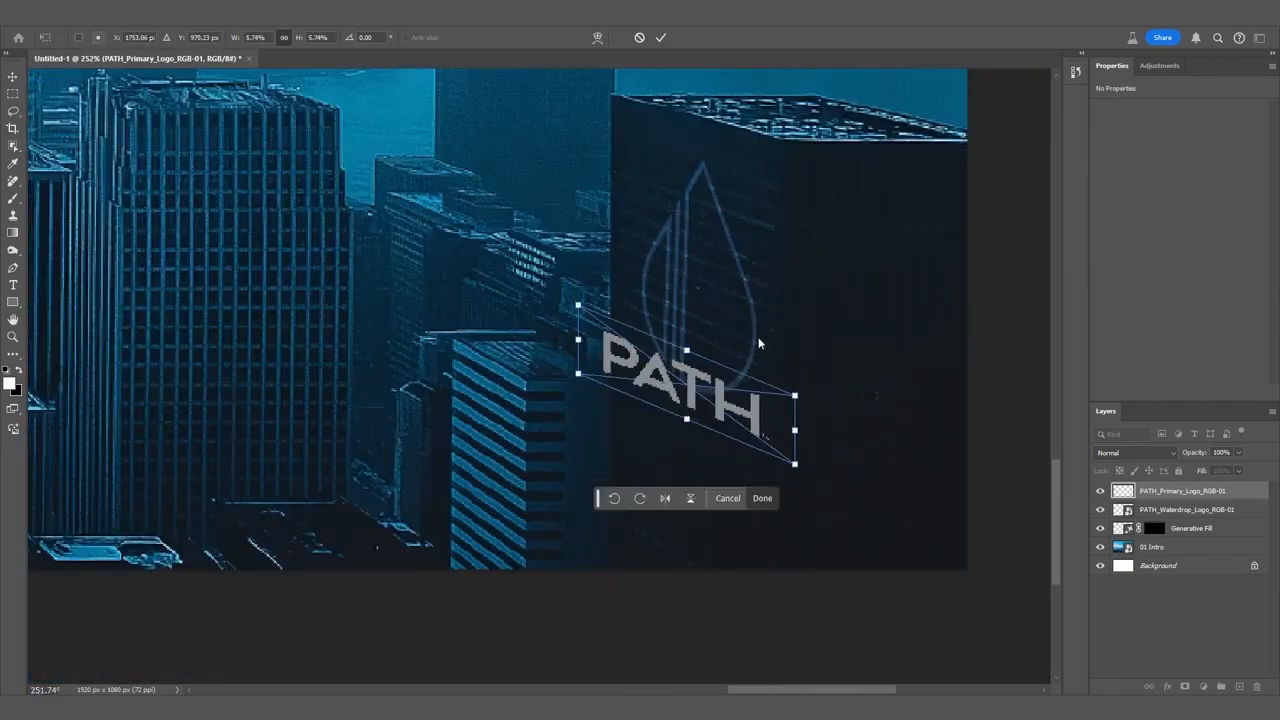
drag(690, 355, 695, 373)
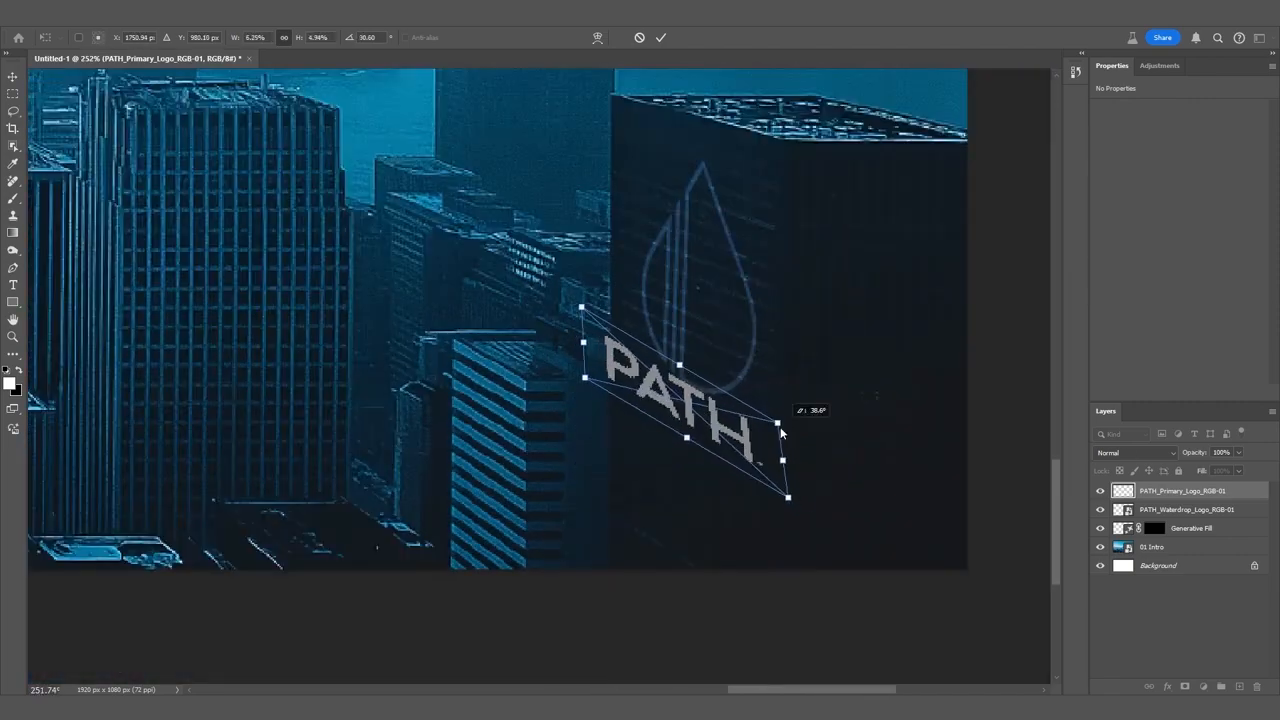
drag(766, 490, 770, 452)
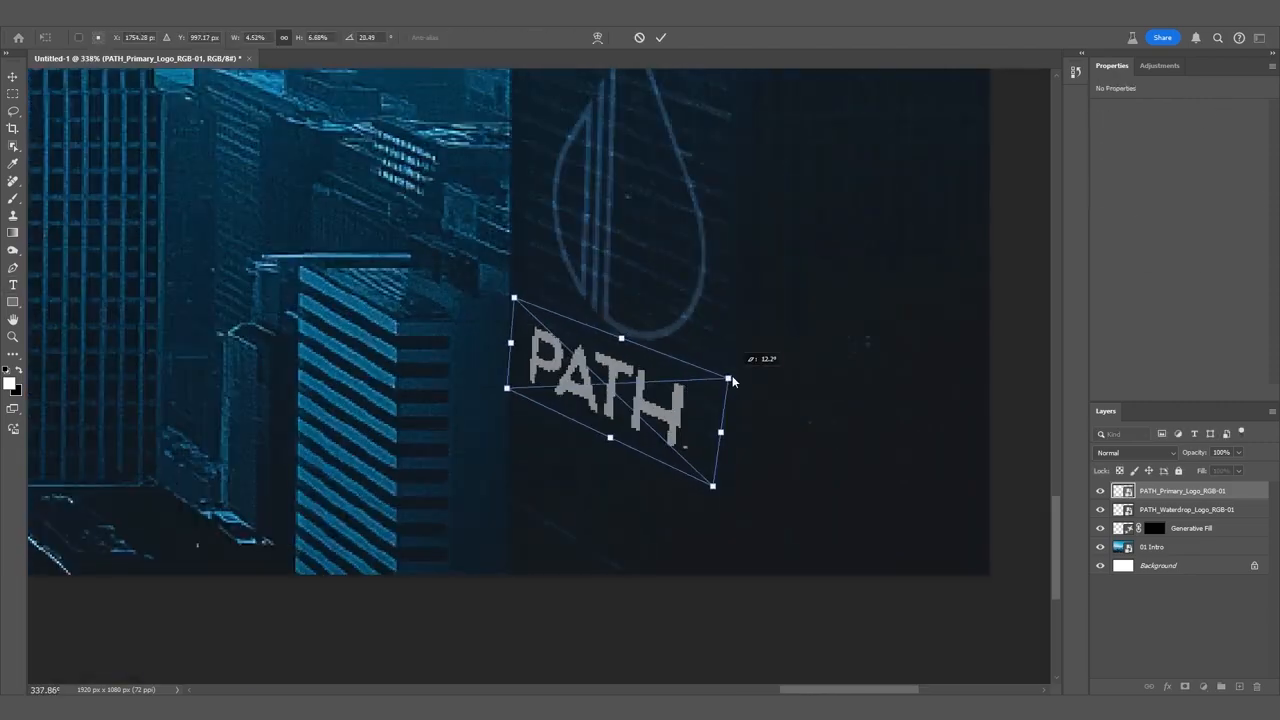
drag(645, 410, 624, 444)
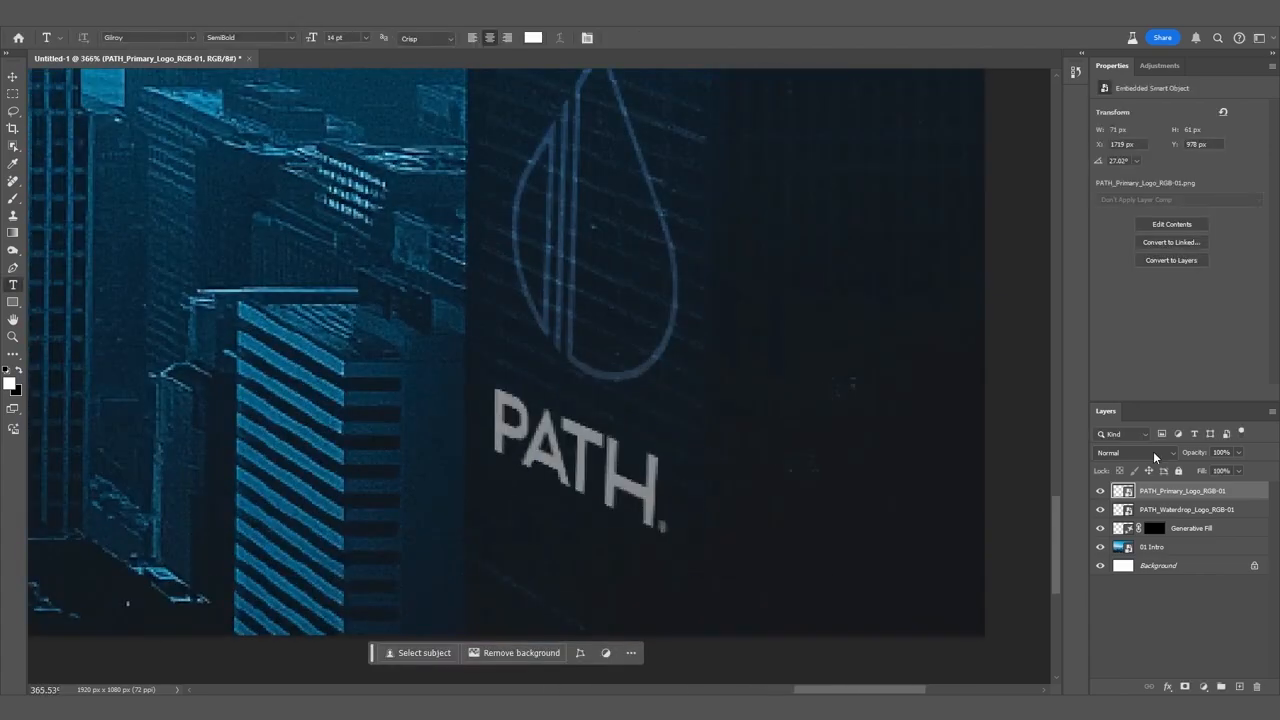
Set the PATH wordmark layer's blend mode to Color Dodge so it blends into the tower.
click(1153, 453)
click(1140, 464)
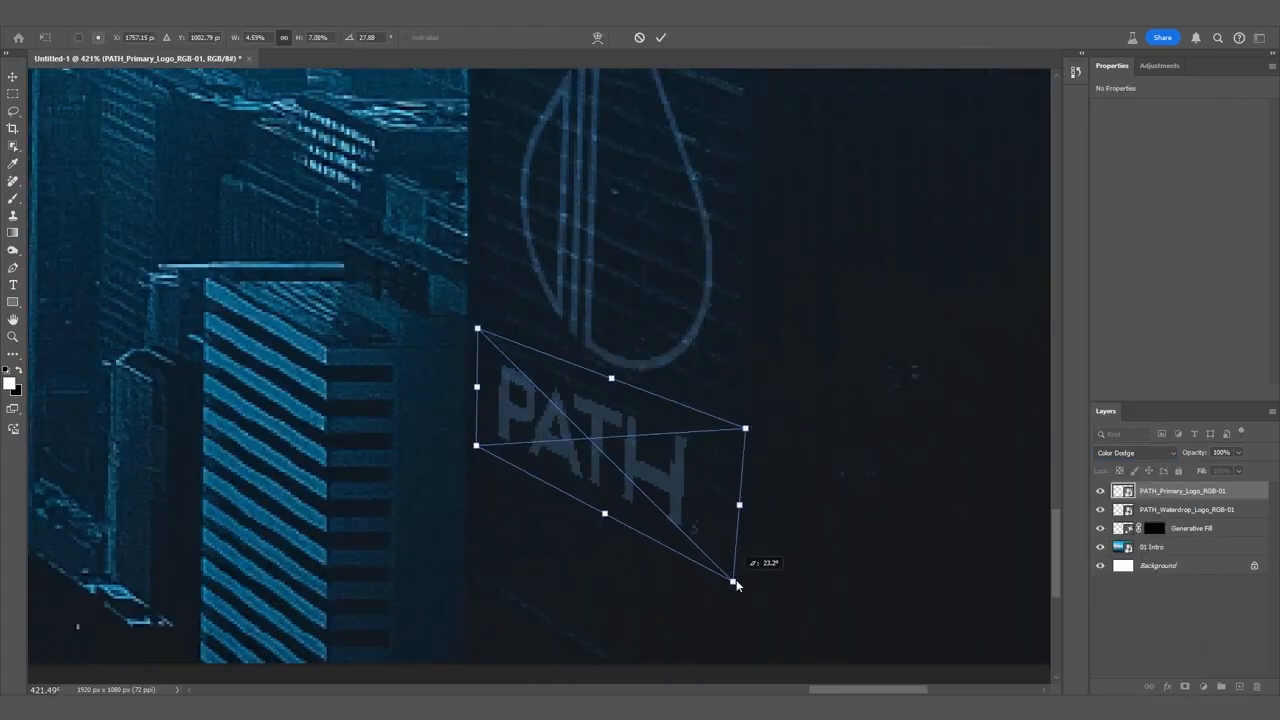
click(1135, 453)
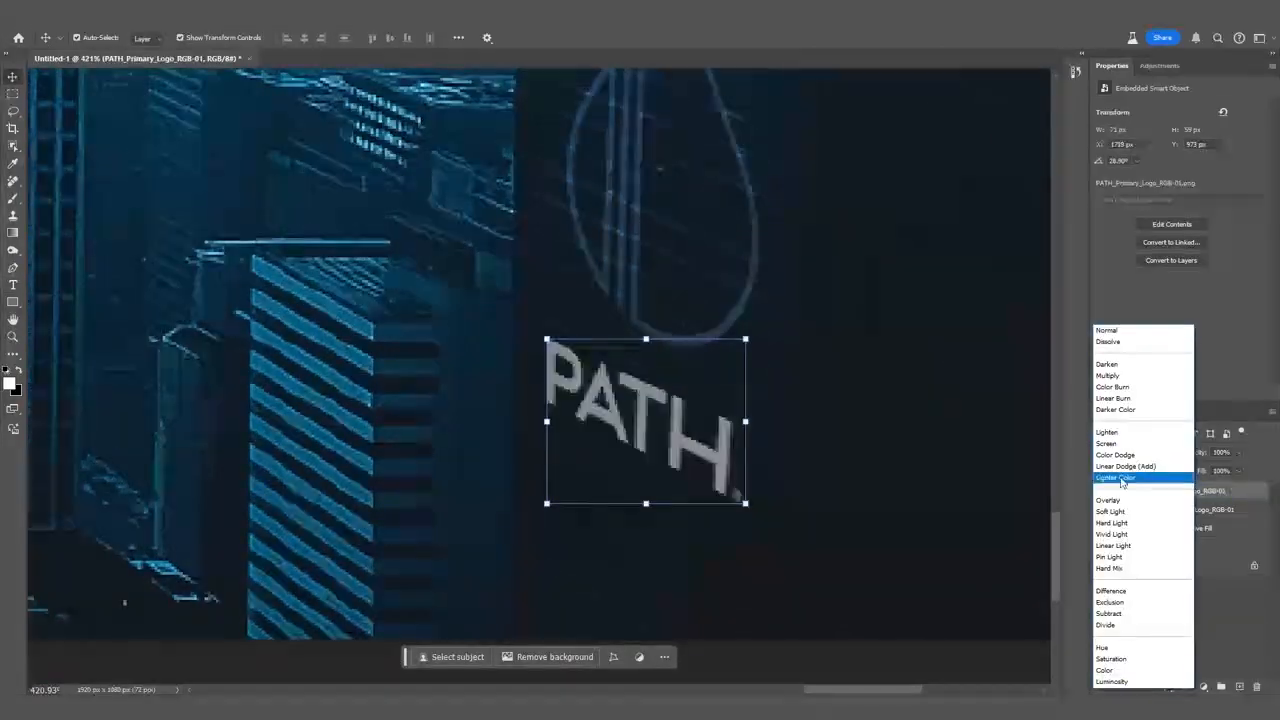
key(Escape)
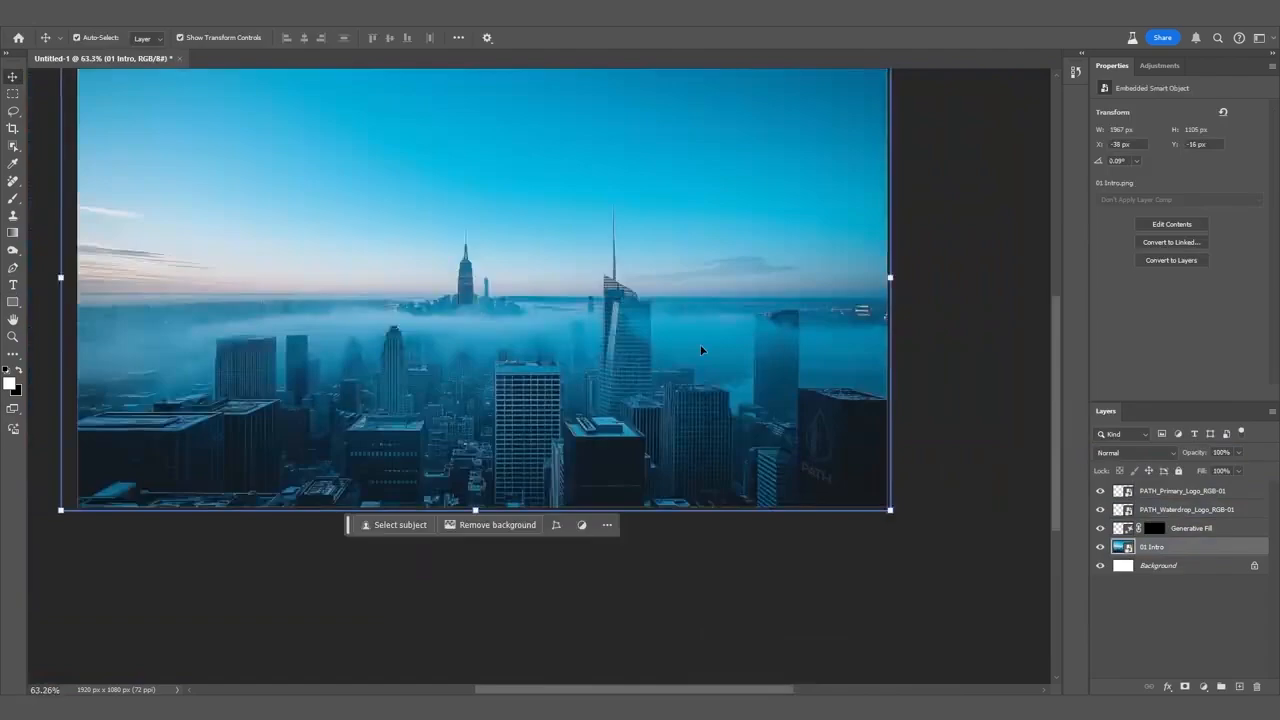
Add a Curves adjustment layer directly above the 01 Intro layer.
click(1203, 687)
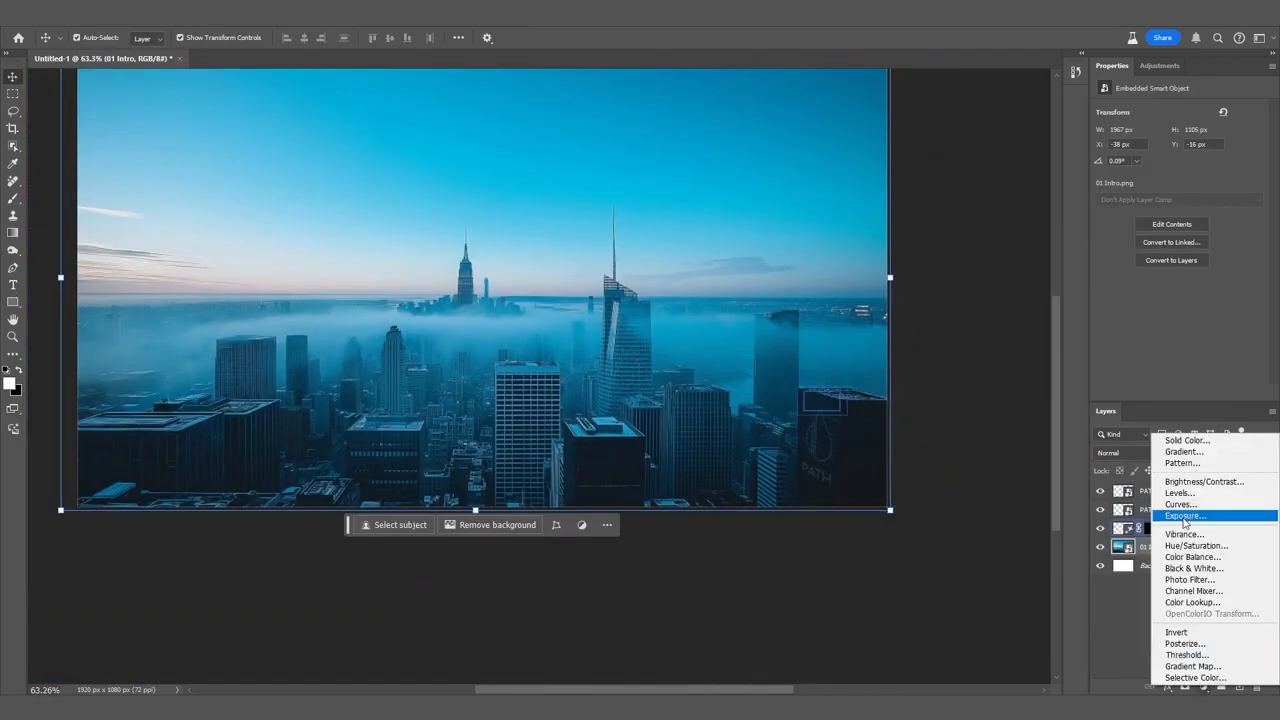
click(1180, 497)
Run Generative Fill without a prompt on a rectangular selection around the lit distant tower near the horizon.
click(645, 365)
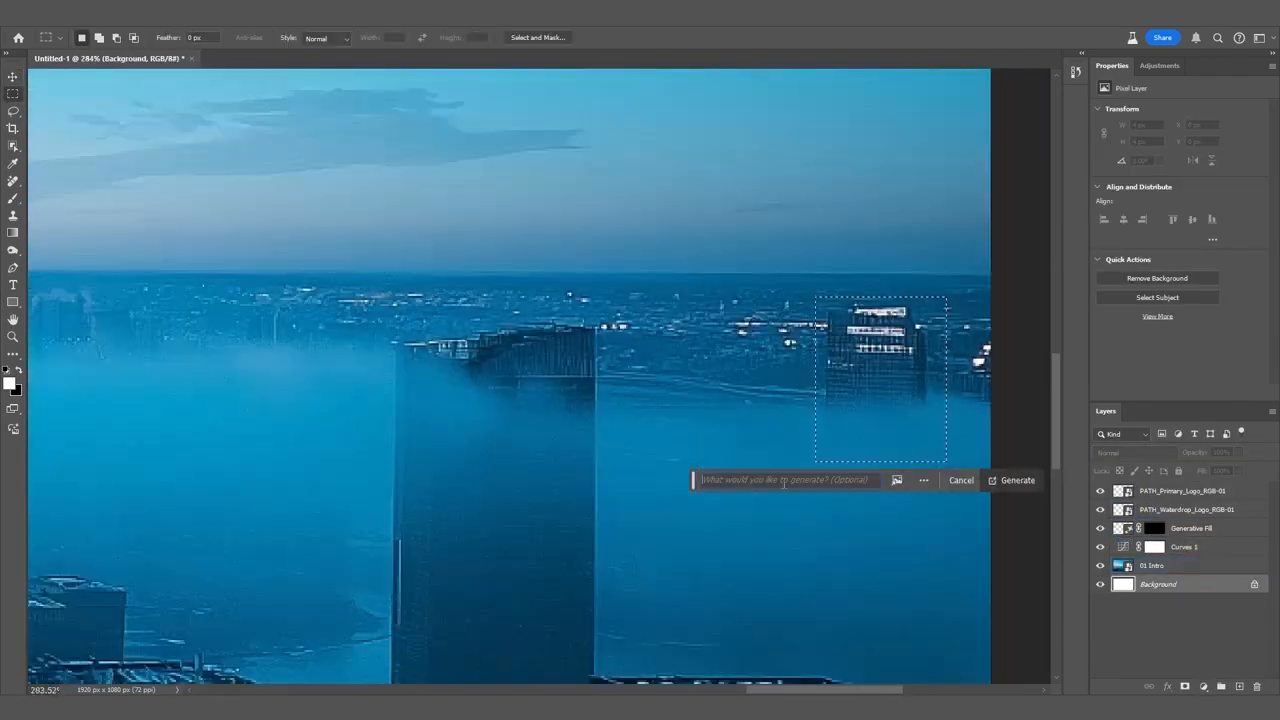
click(1014, 478)
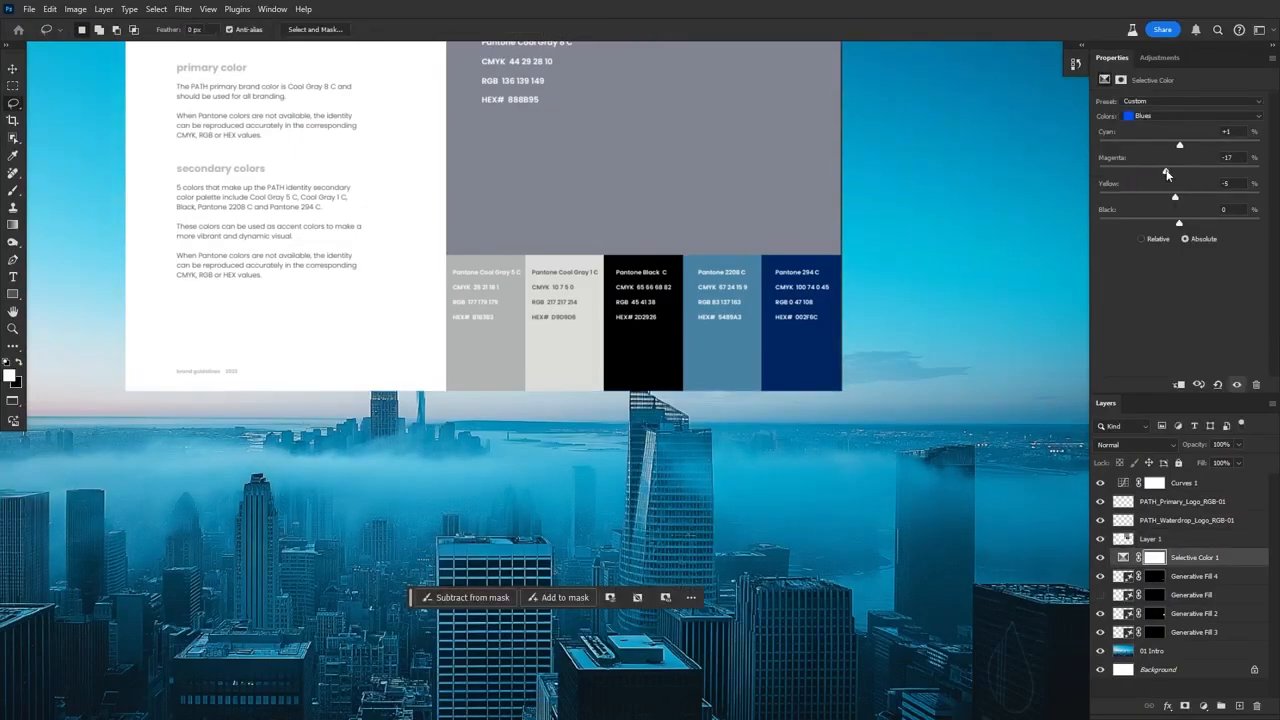
Lower the cyan amount of the Blues in the Selective Color adjustment.
drag(1180, 145, 1151, 146)
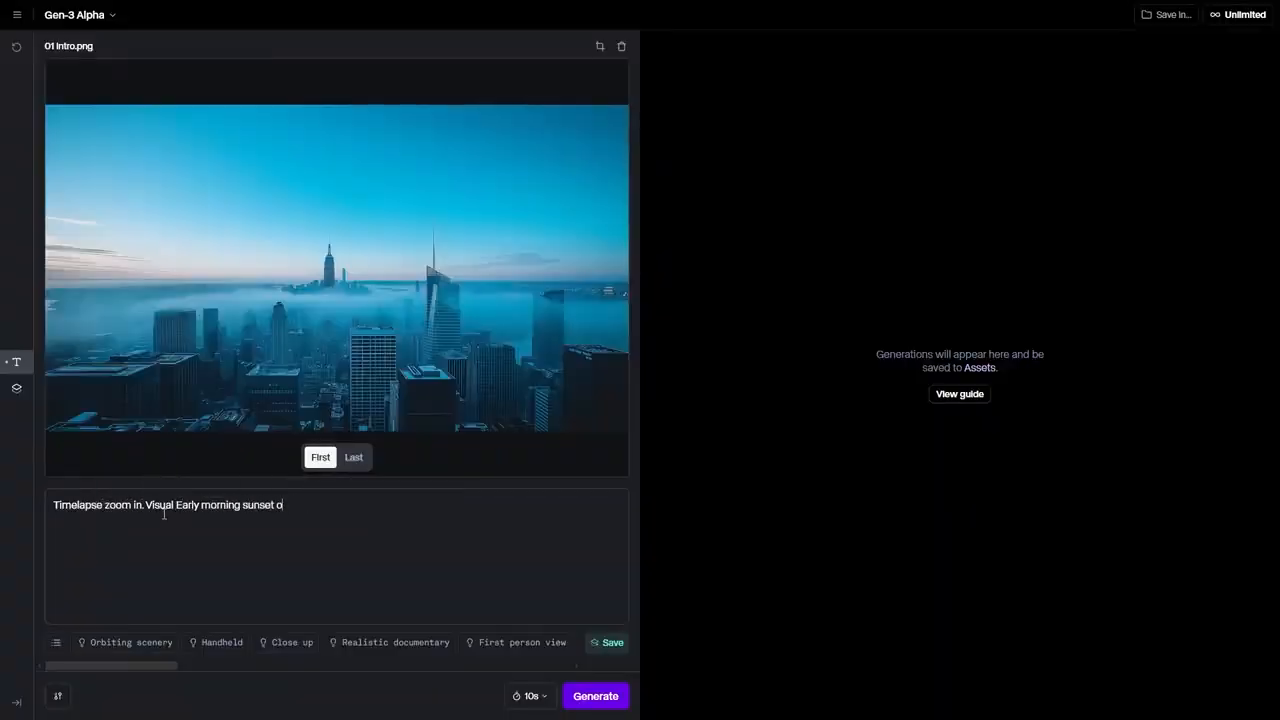
In Runway, complete the prompt "Timelapse shot. camera - zoom in. Visual - Early morning sunset over the big city." and queue several 10-second videos from 01 Intro.png.
text(. camera -)
click(596, 696)
click(596, 696)
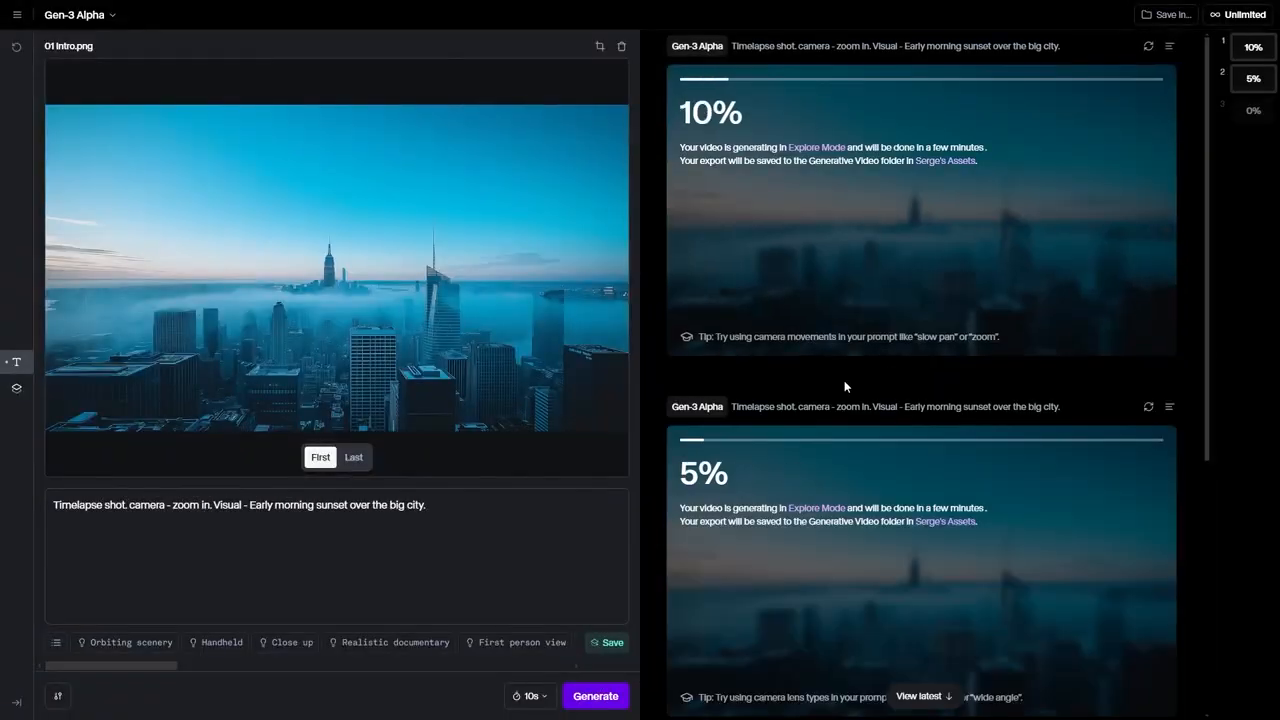
key(ctrl+Return)
scroll(1092, 346, up, 1)
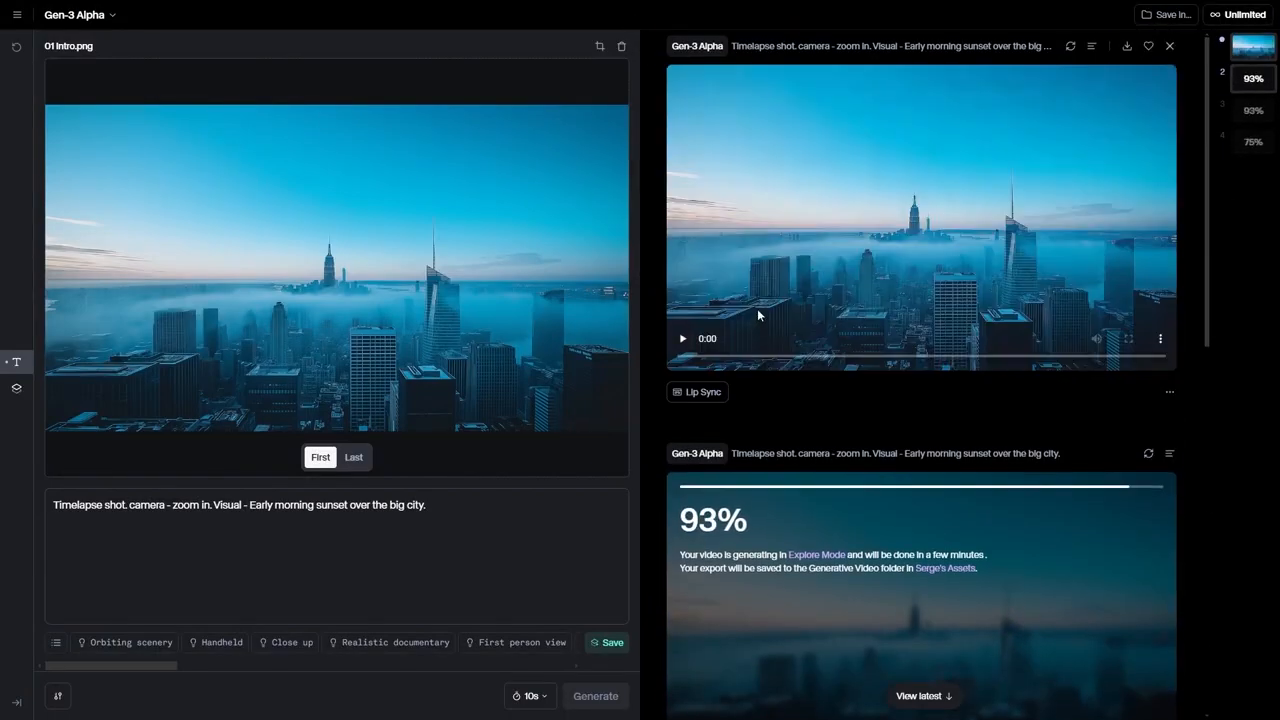
Review the generated city sunrise timelapse at full-screen size.
click(1158, 342)
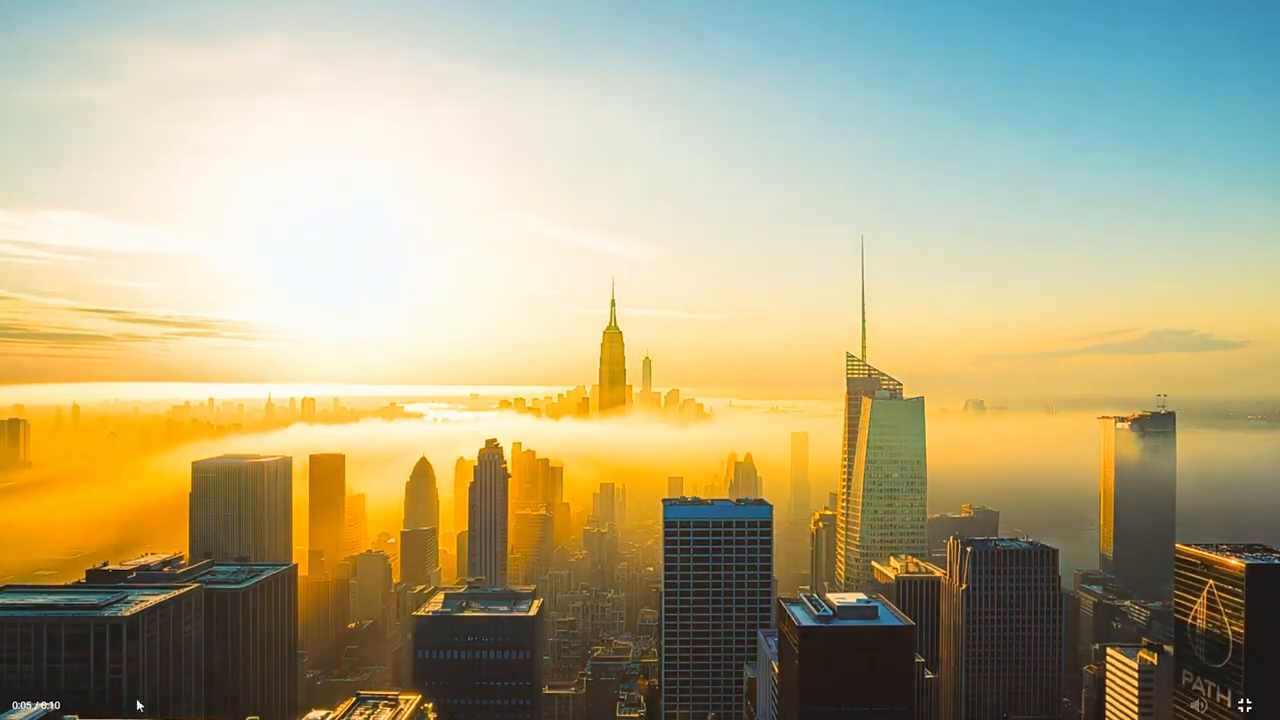
key(Escape)
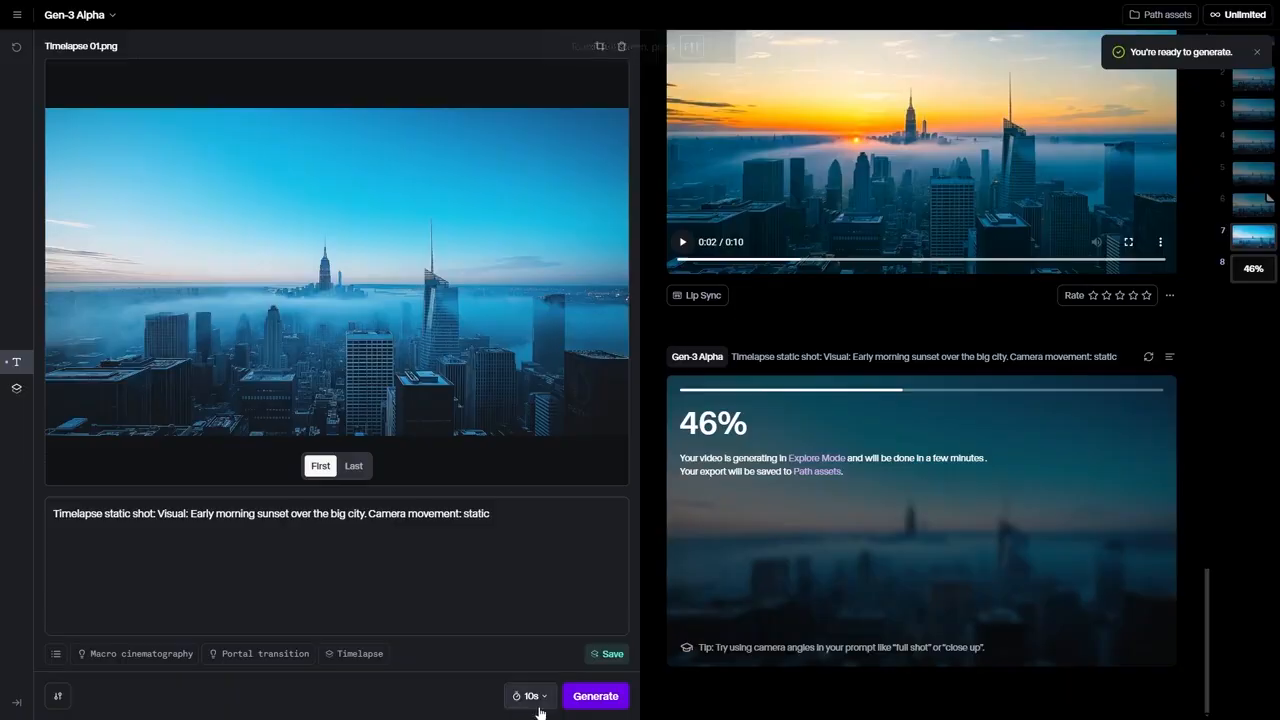
Generate another 10-second video from Timelapse 01.png with the static-camera timelapse prompt.
click(592, 695)
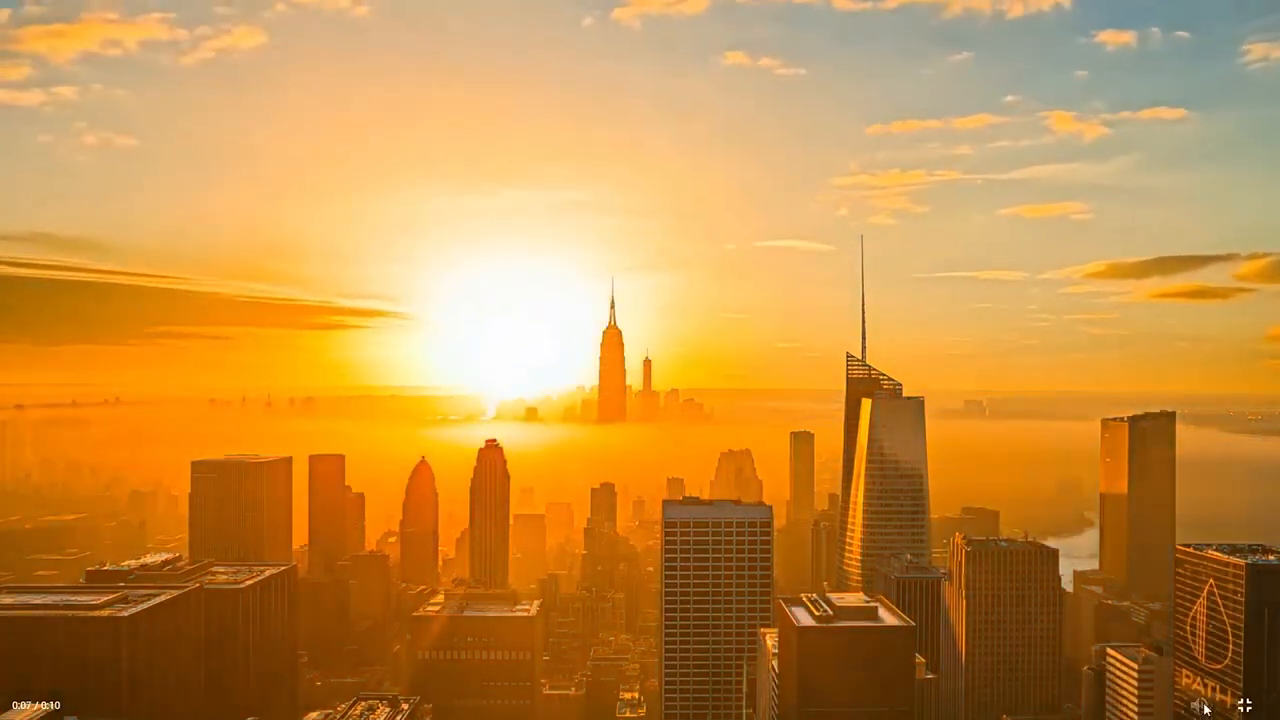
Finish the full-screen review of the orange sunrise timelapse and reuse its generation settings.
click(1258, 708)
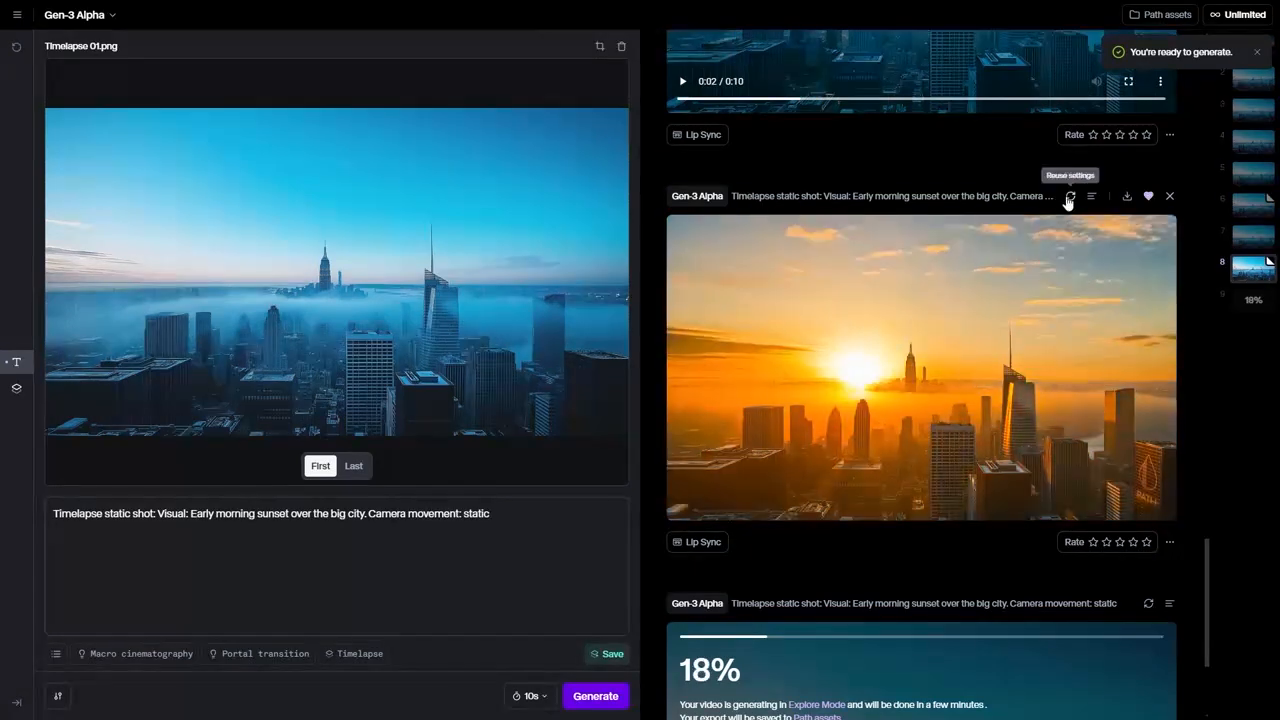
click(1070, 196)
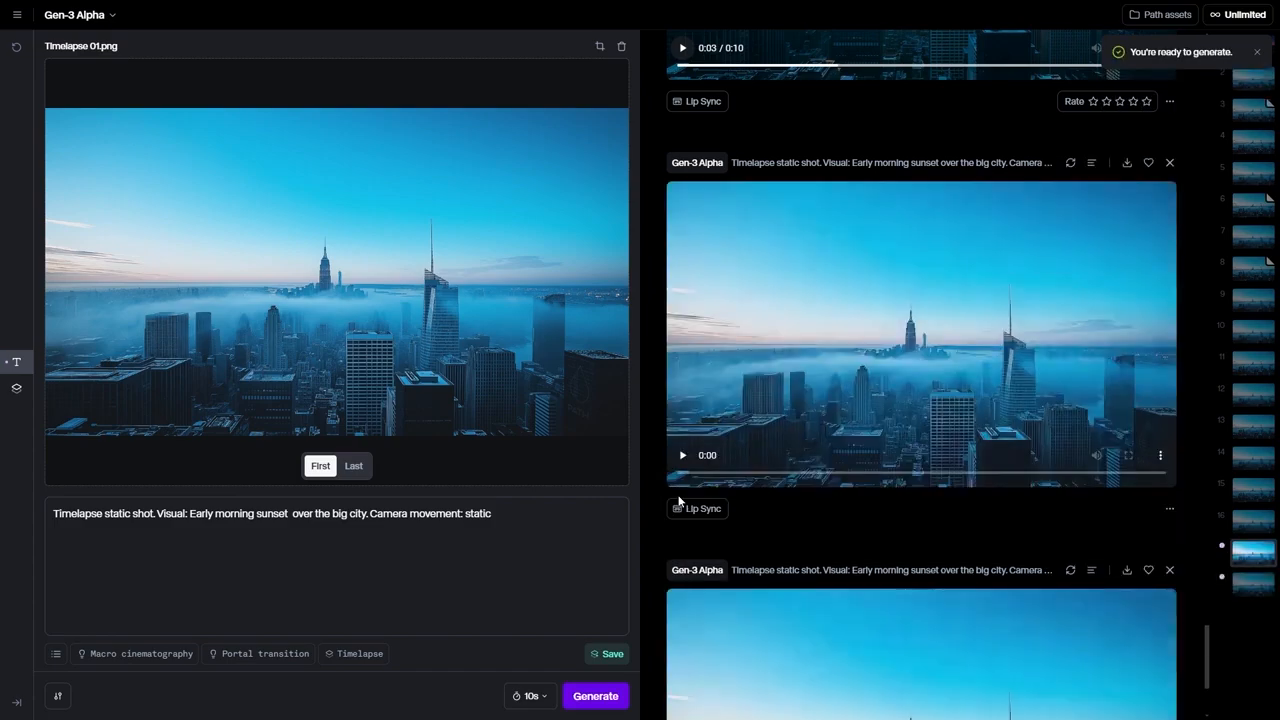
scroll(737, 534, up, 2)
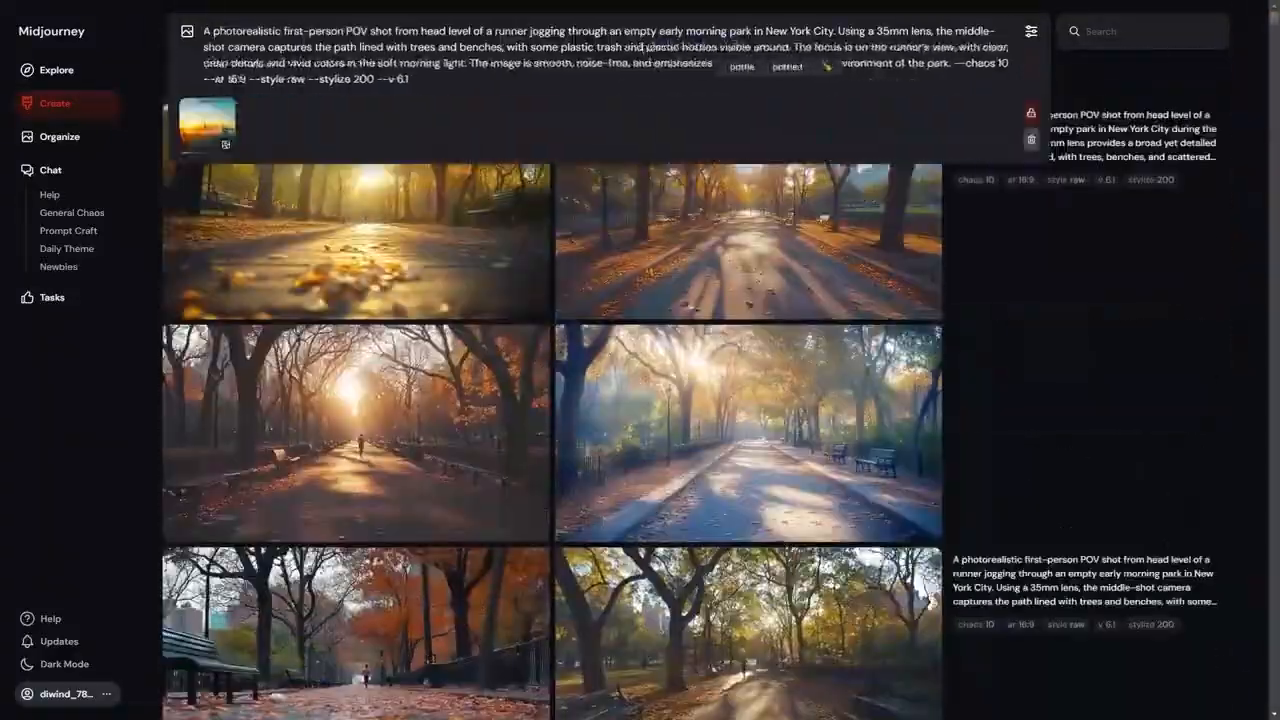
Switch to Midjourney and generate 16:9 first-person POV images of a runner jogging through an empty New York park, using the attached sunrise reference.
key(Return)
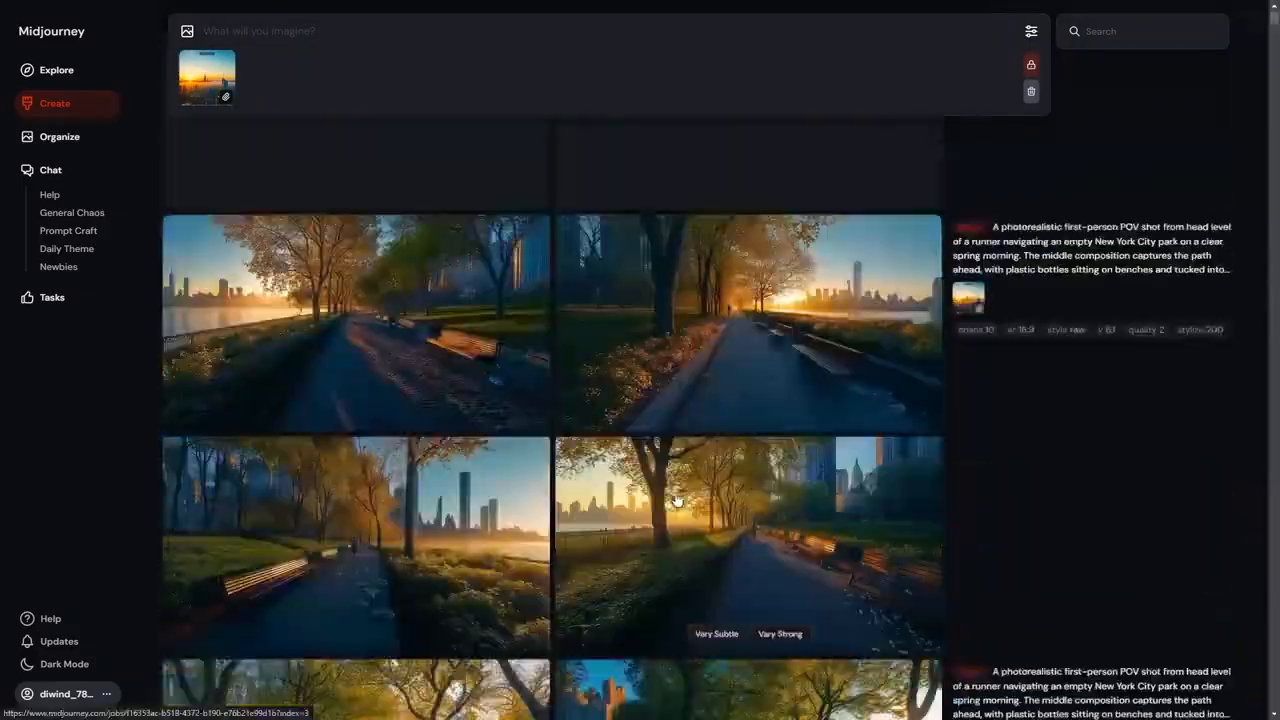
Open the generated park path variations at large size and compare them.
scroll(723, 480, down, 1)
click(723, 480)
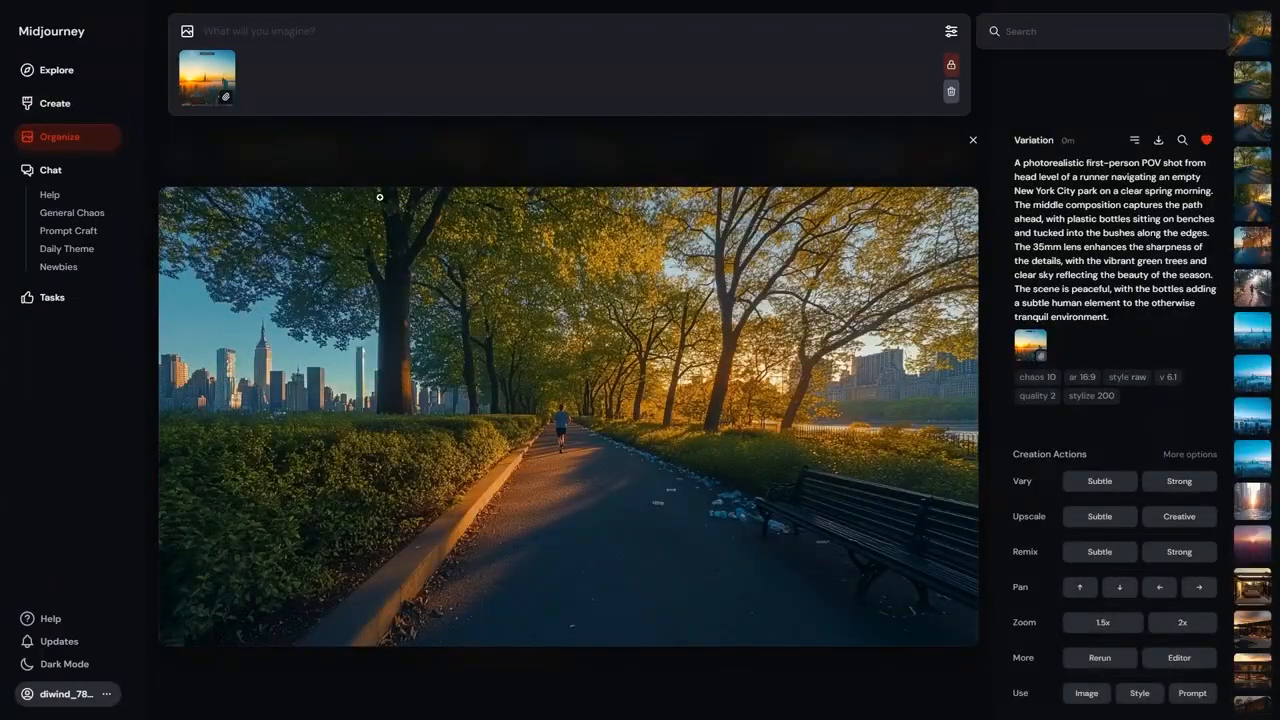
key(Right)
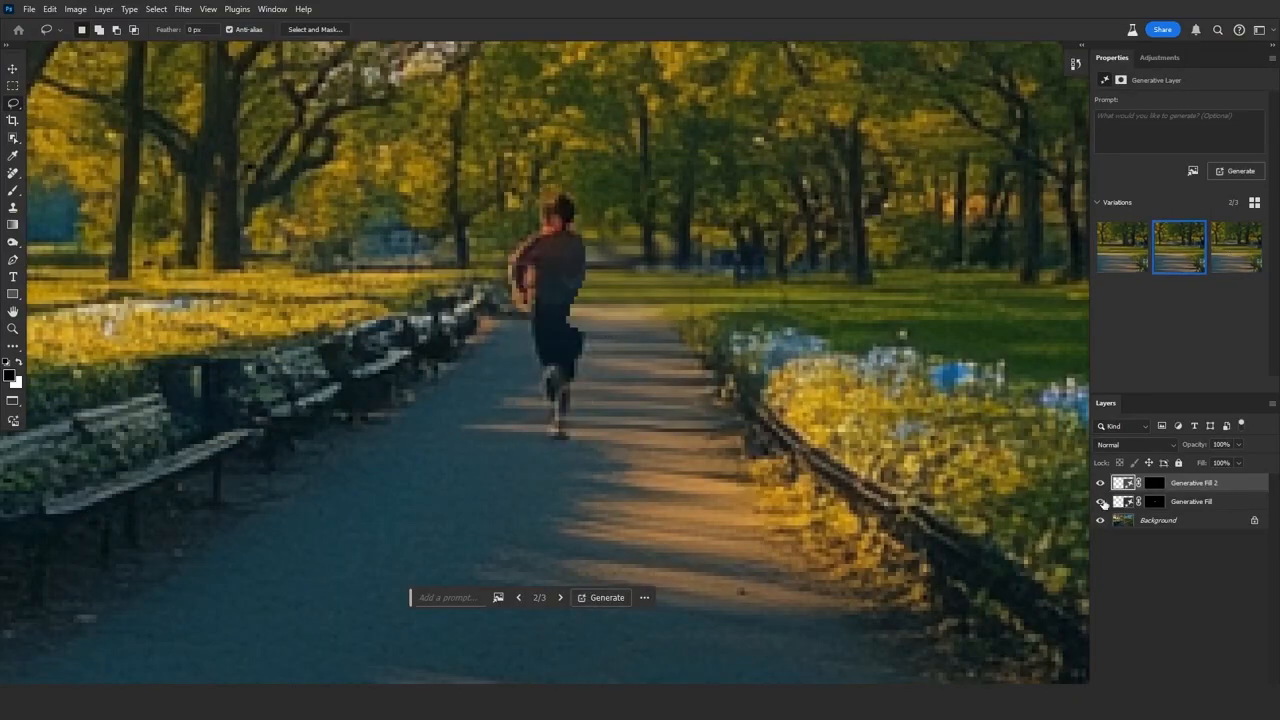
Switch to Photoshop and flatten the two generative fill layers of the park image into the Background.
right_click(1167, 520)
click(1170, 491)
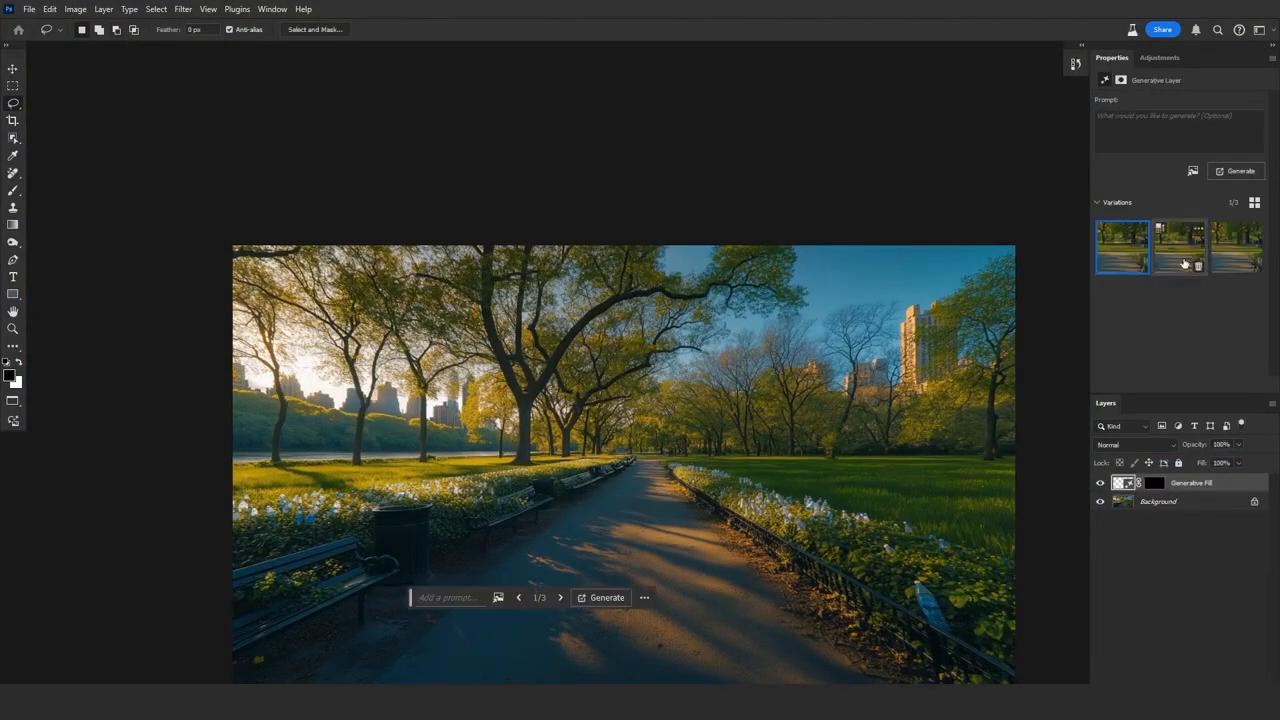
Fill the lasso-selected lawn beside the flower bed using Generative Fill with the prompt "grass".
scroll(660, 495, up, 3)
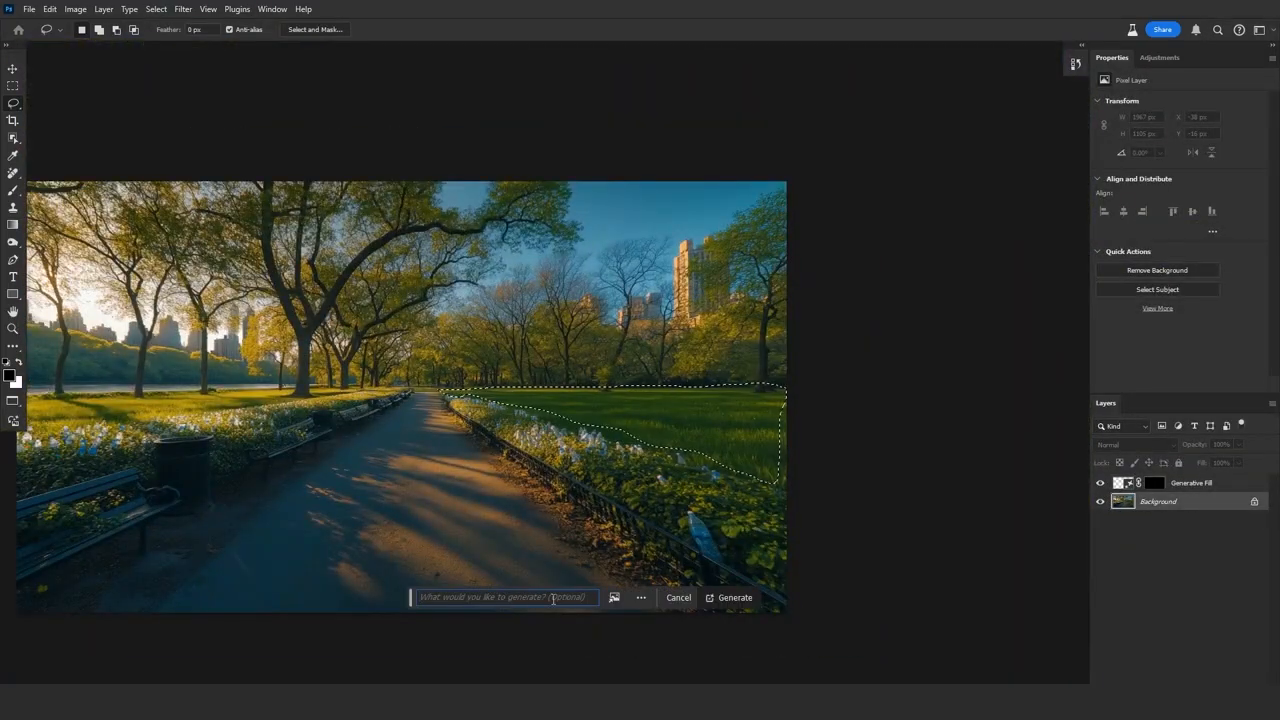
click(735, 597)
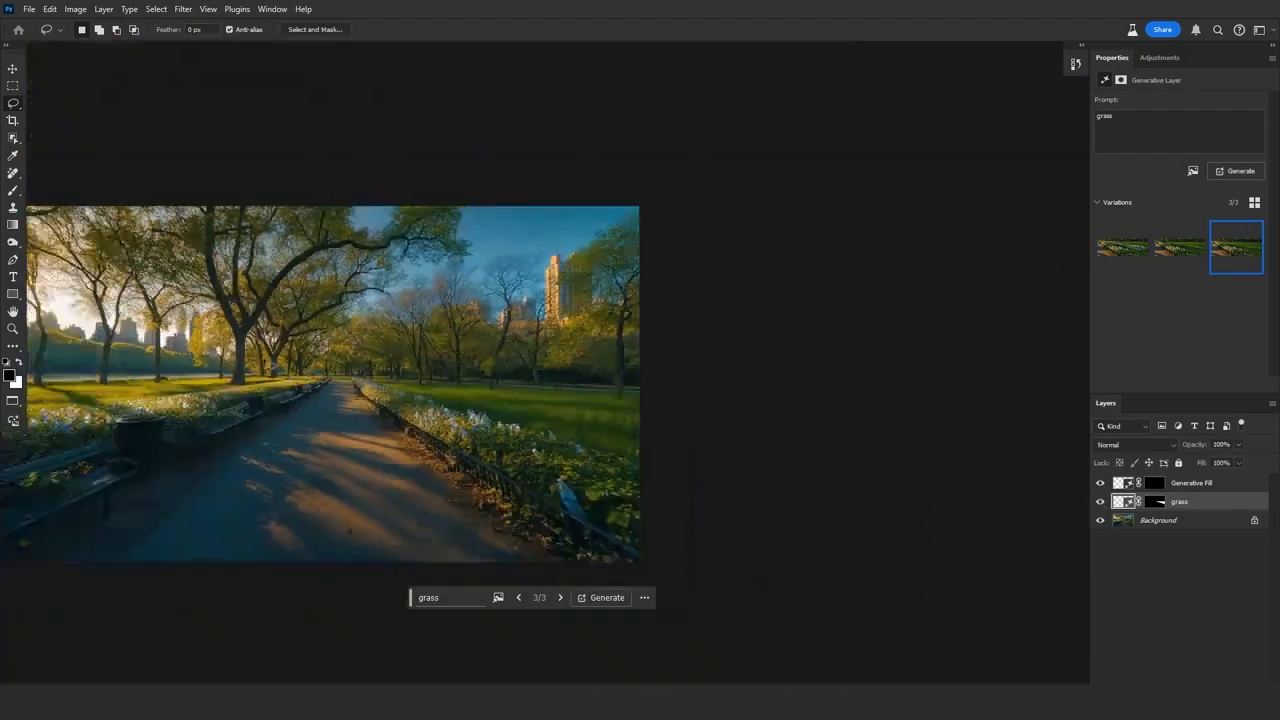
Flatten the park image and add a Selective Color adjustment with Greens set to Cyan +18, Magenta +36 and Yellow +13.
click(1158, 520)
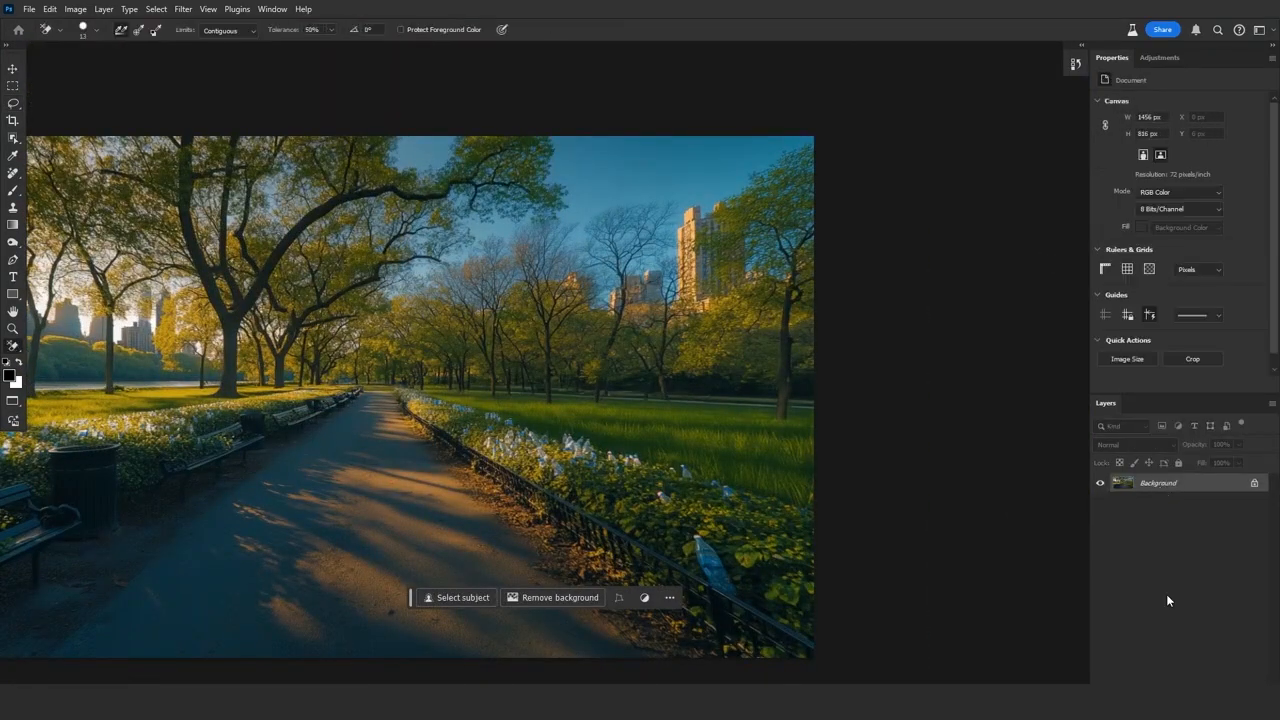
click(1184, 116)
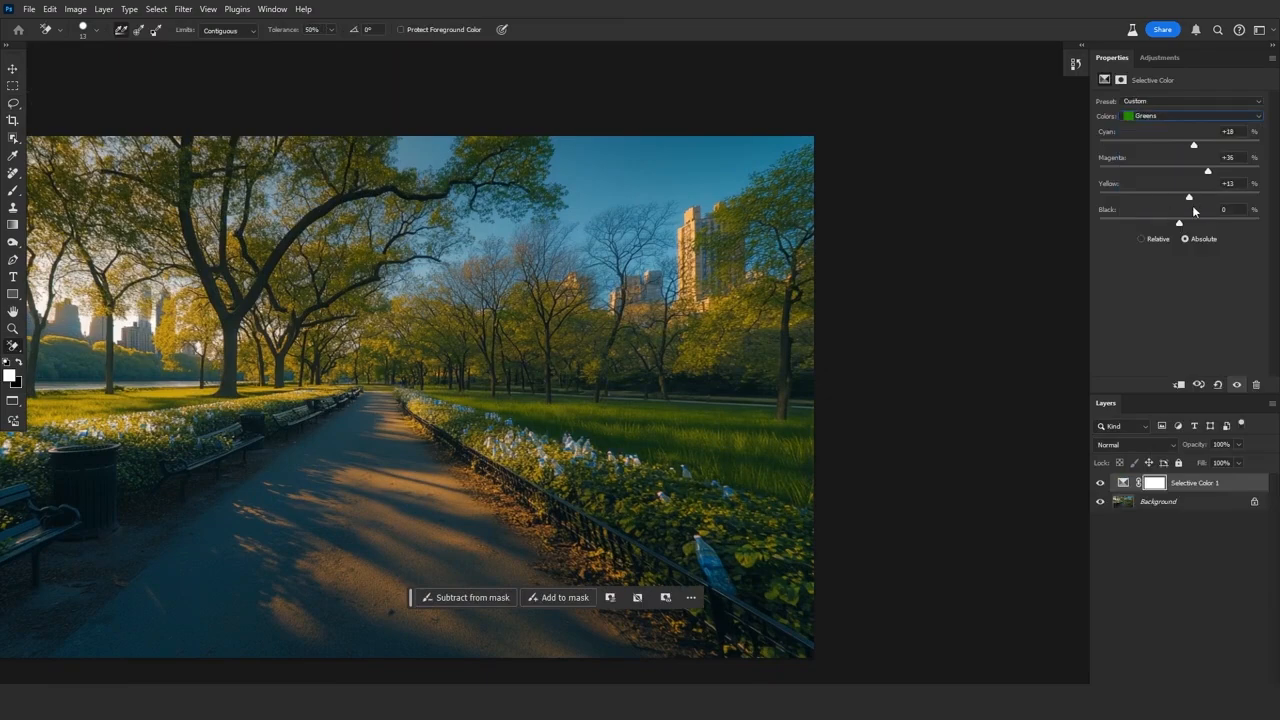
click(1172, 115)
click(1190, 154)
drag(1186, 174, 1185, 173)
click(1158, 501)
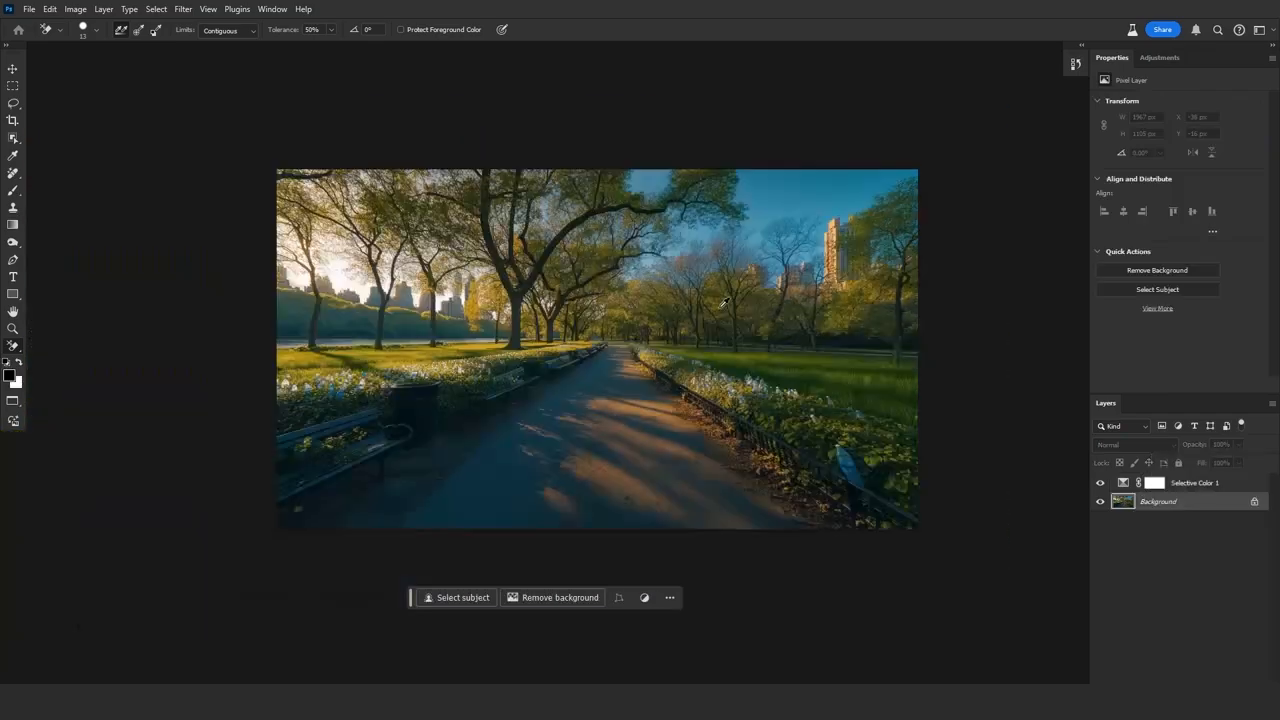
Fill a lassoed patch of ground beside the trash bin using Generative Fill with the prompt "Empty Plasctic Bottles from water, garbage".
click(1178, 426)
click(1175, 531)
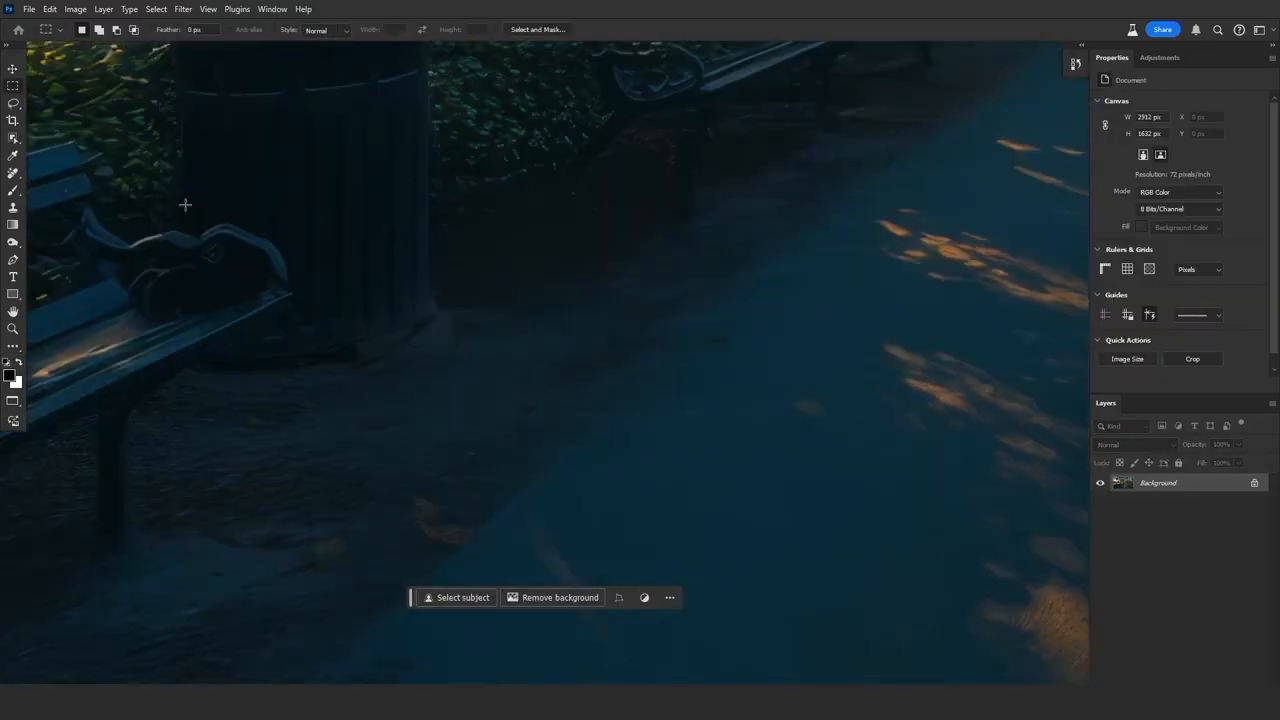
key(ctrl+a)
text(Empty Plasctic Bottles from water, garbage)
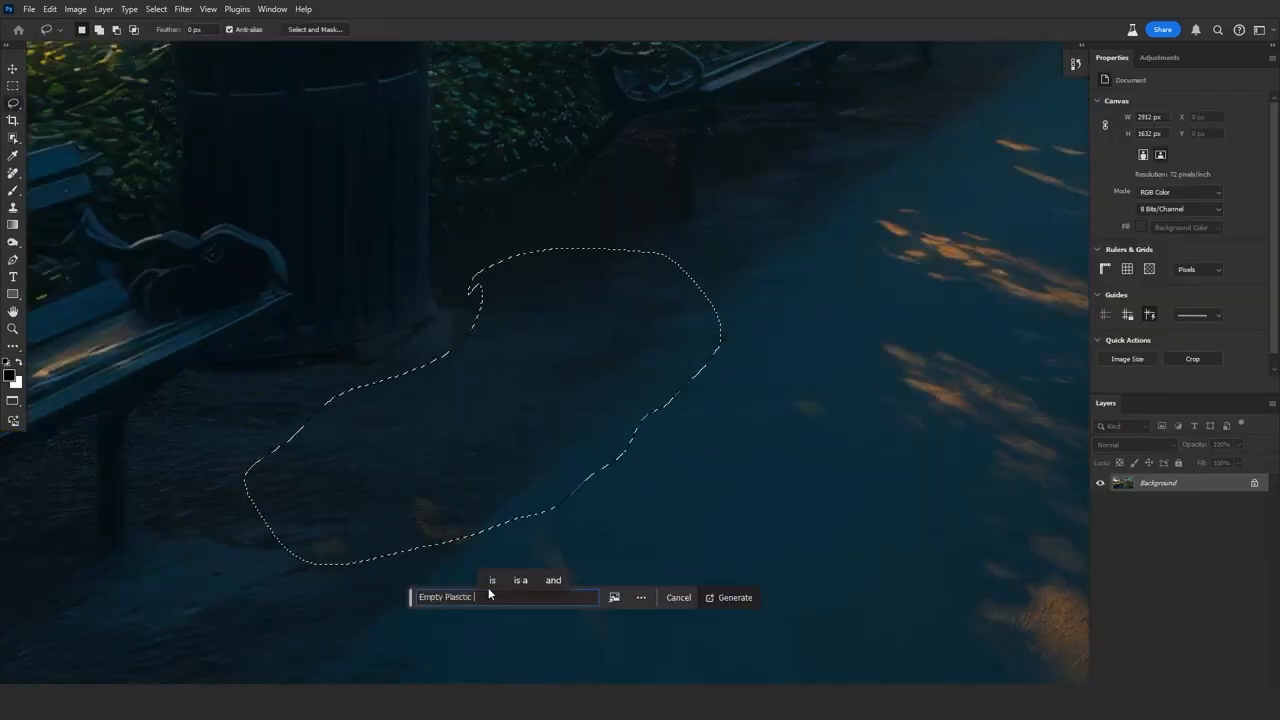
click(750, 597)
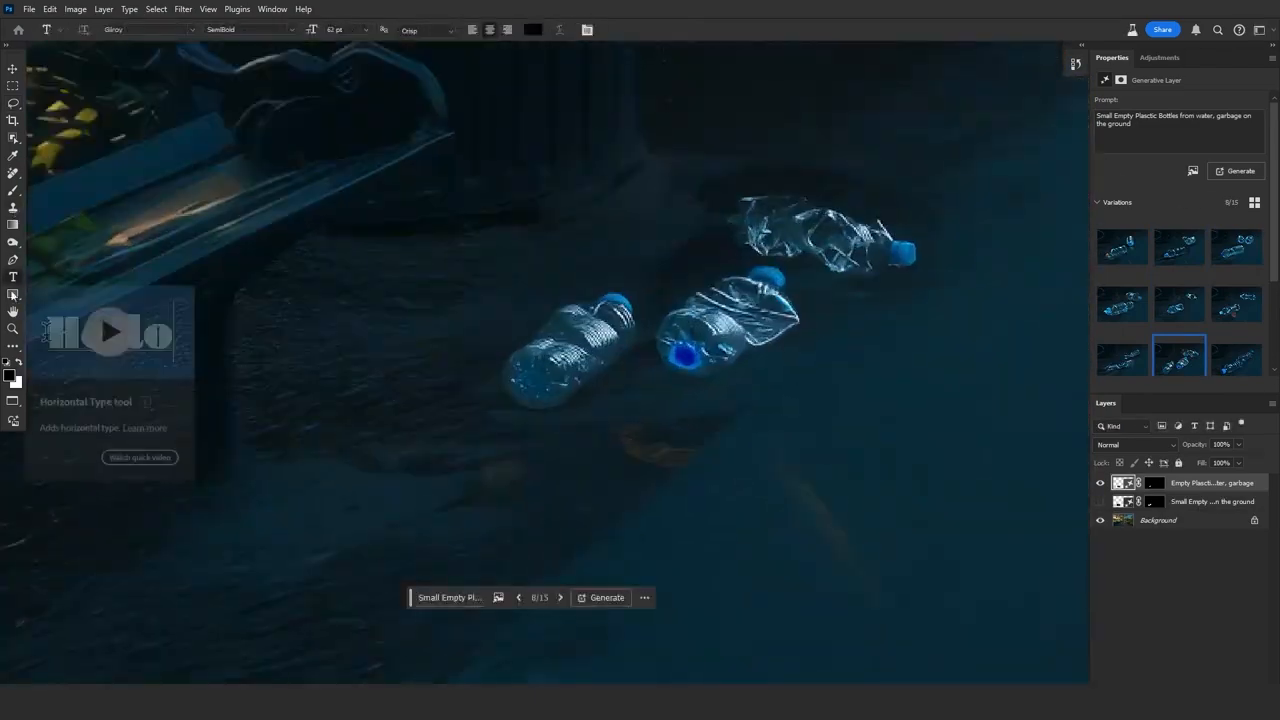
Merge the visible bottle fill layer into the Background and lasso around the three plastic bottles.
right_click(13, 172)
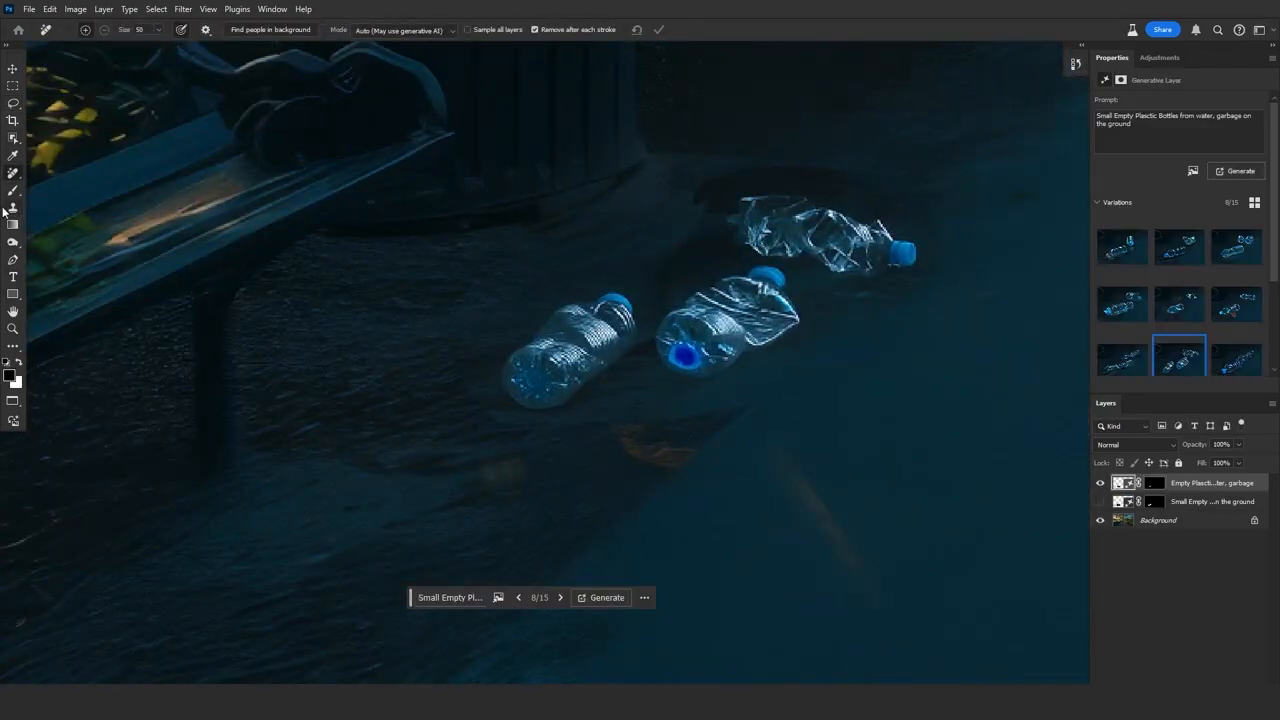
right_click(13, 346)
click(1152, 524)
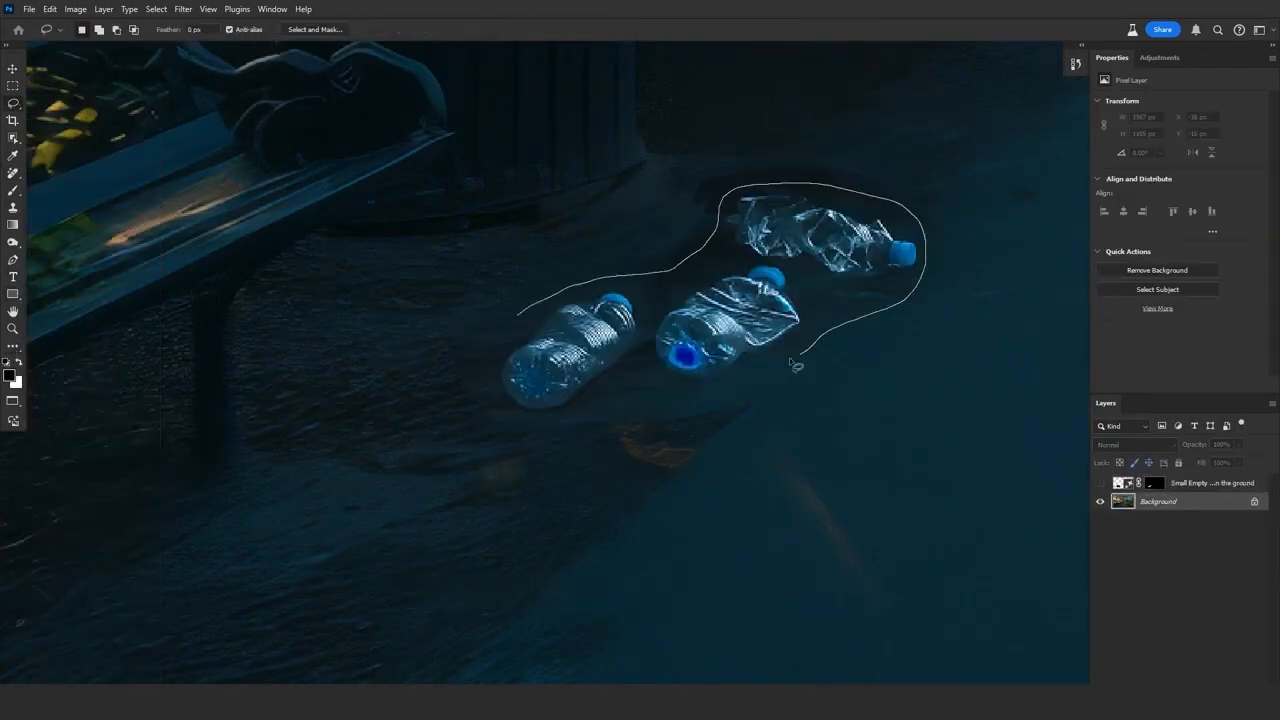
drag(689, 265, 900, 365)
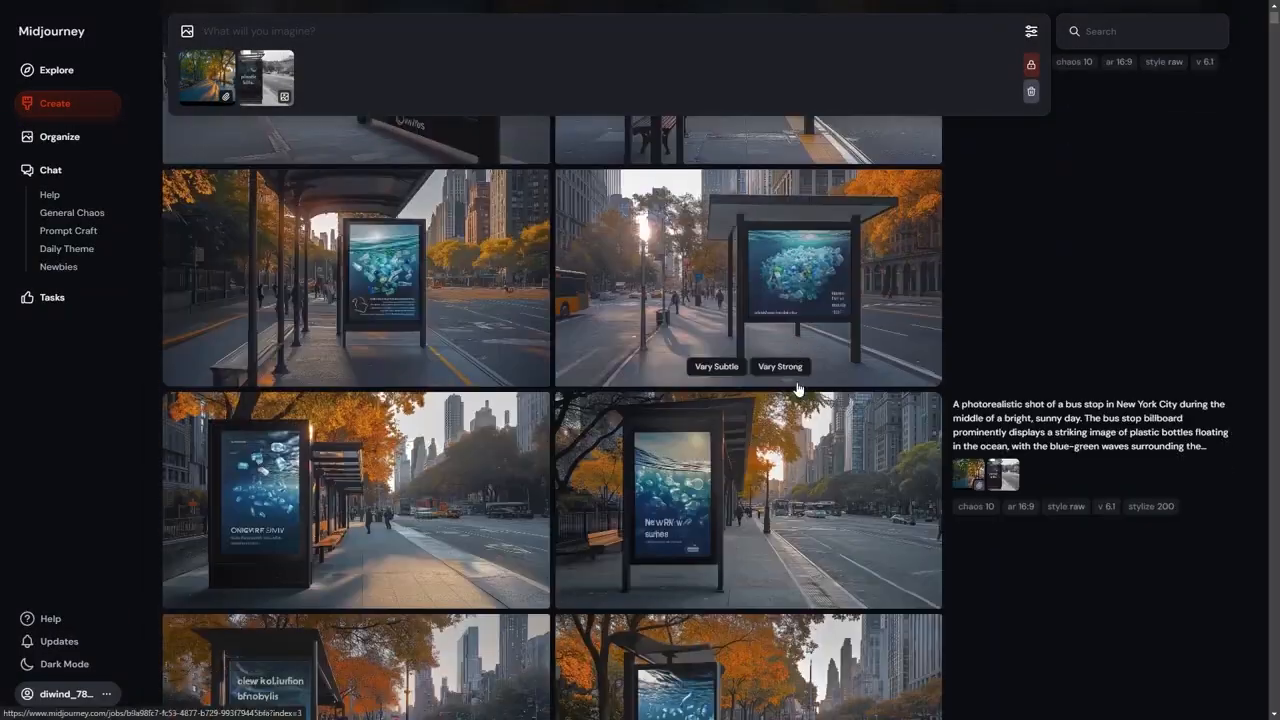
Switch to Midjourney and view a generated bus stop billboard image of floating bottles at large size.
scroll(756, 491, down, 1)
click(405, 440)
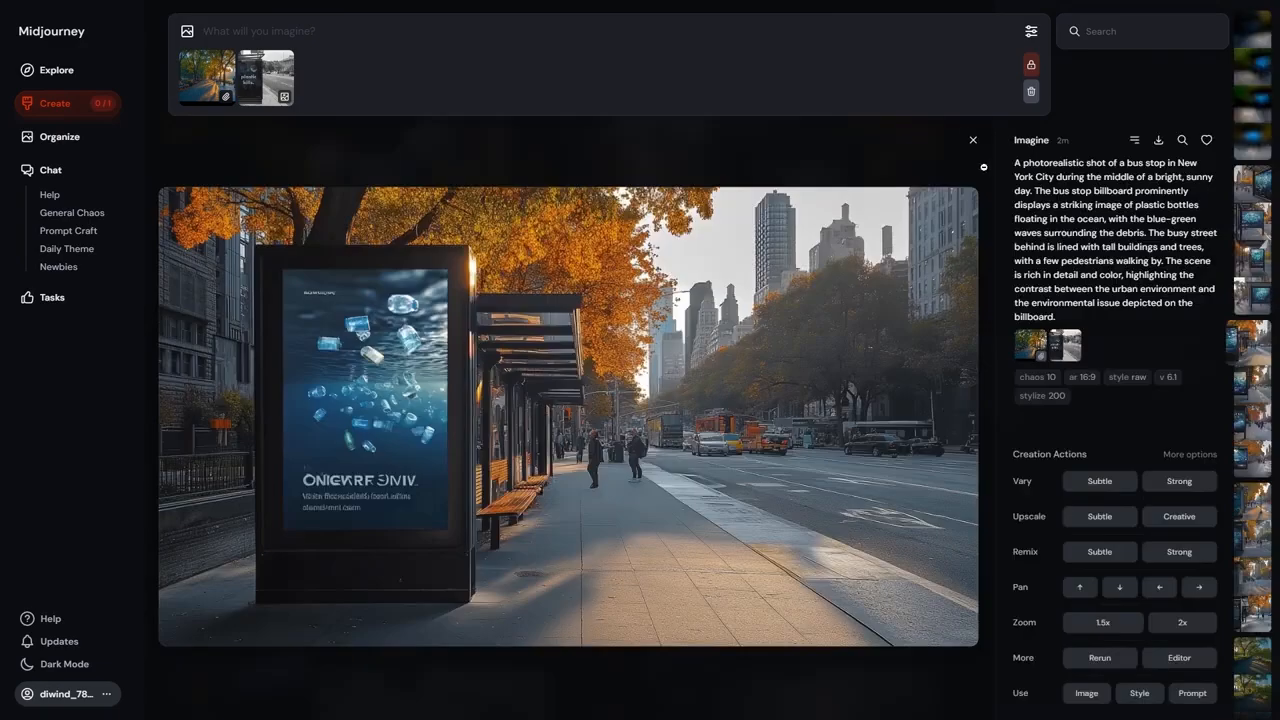
key(Escape)
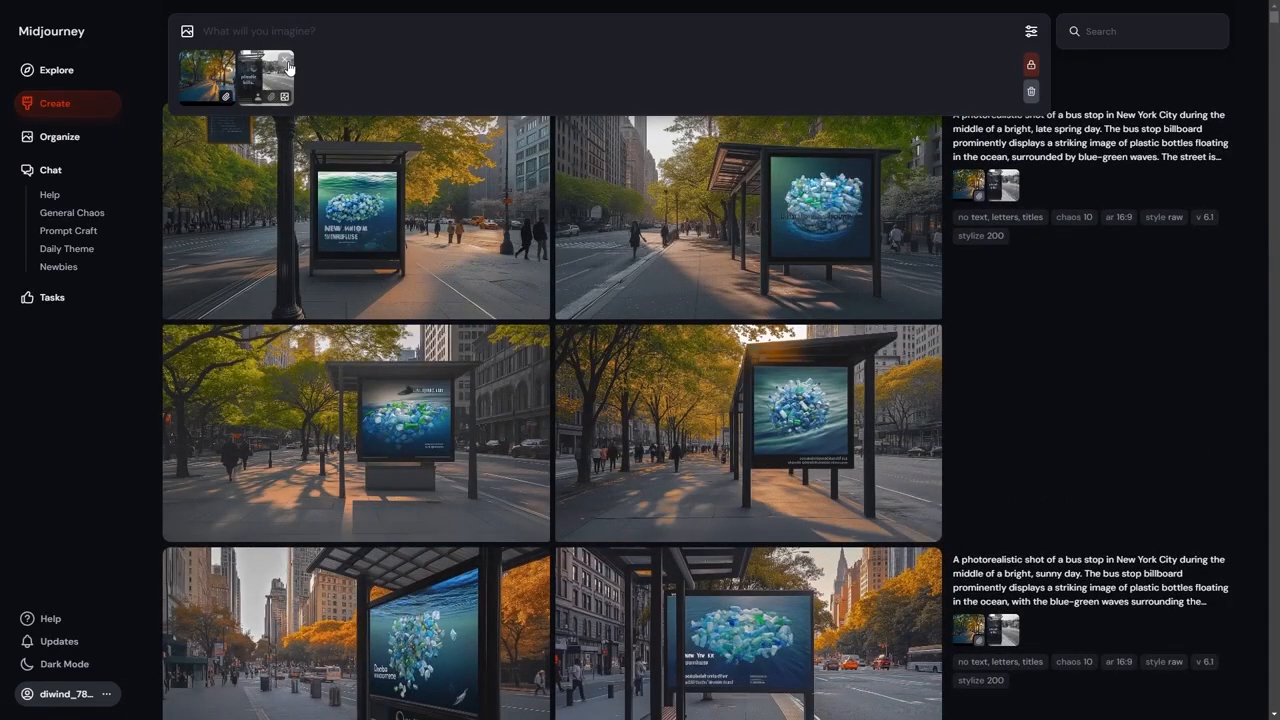
Set up a photorealistic New York bus stop prompt without text, using the skyline sunrise, hand-held bottle and tree images as references.
click(289, 68)
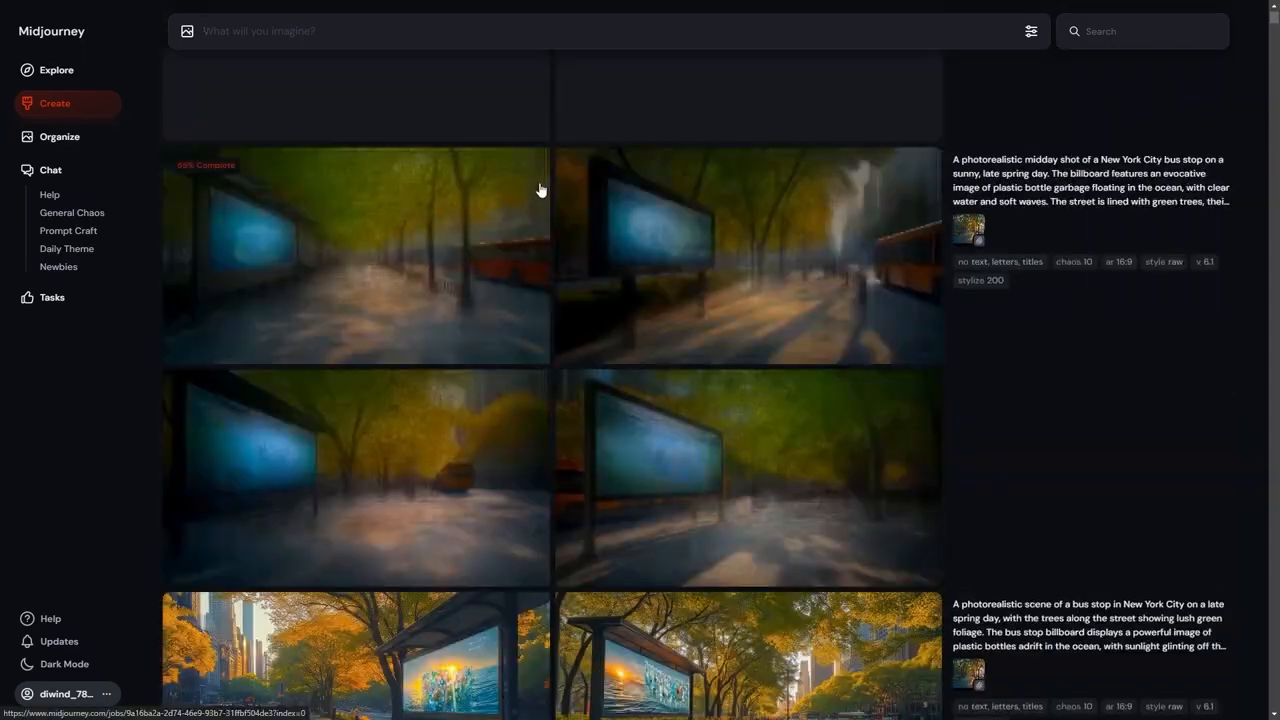
scroll(540, 190, up, 2)
click(187, 31)
click(384, 170)
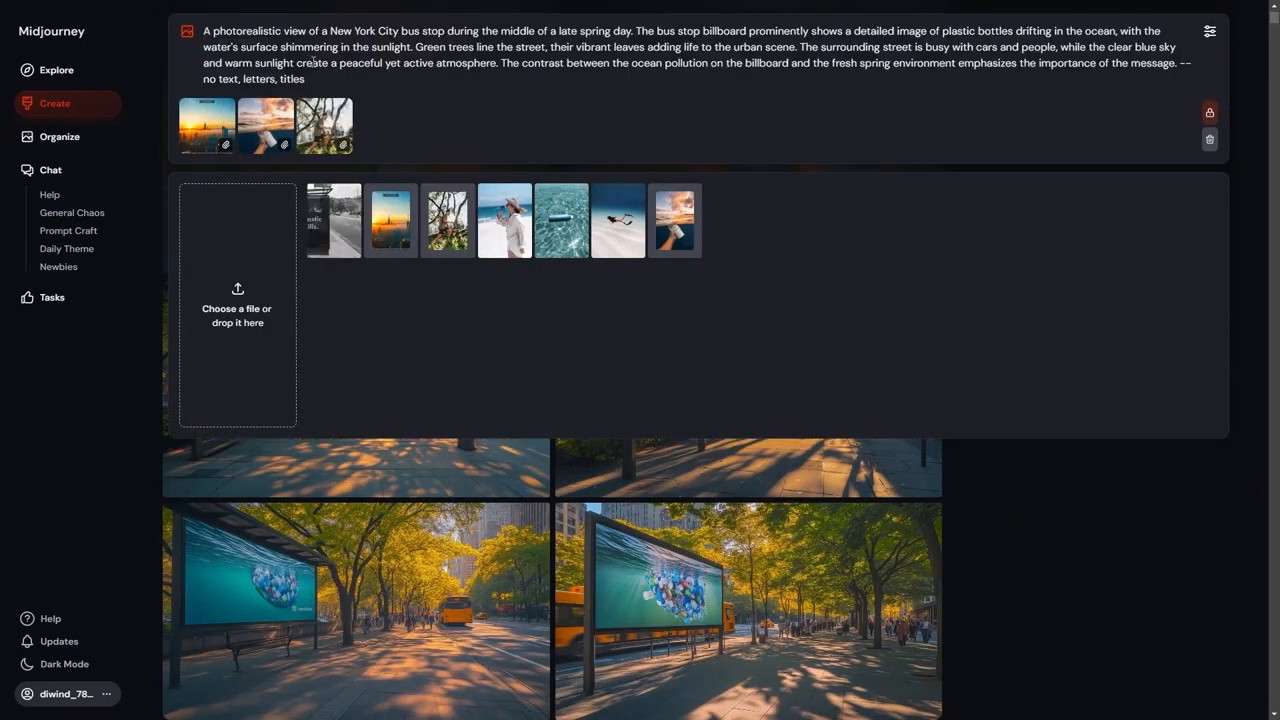
Open the generated bus stop billboard variations at large size and compare their composition and lighting.
scroll(878, 518, down, 2)
scroll(706, 445, down, 5)
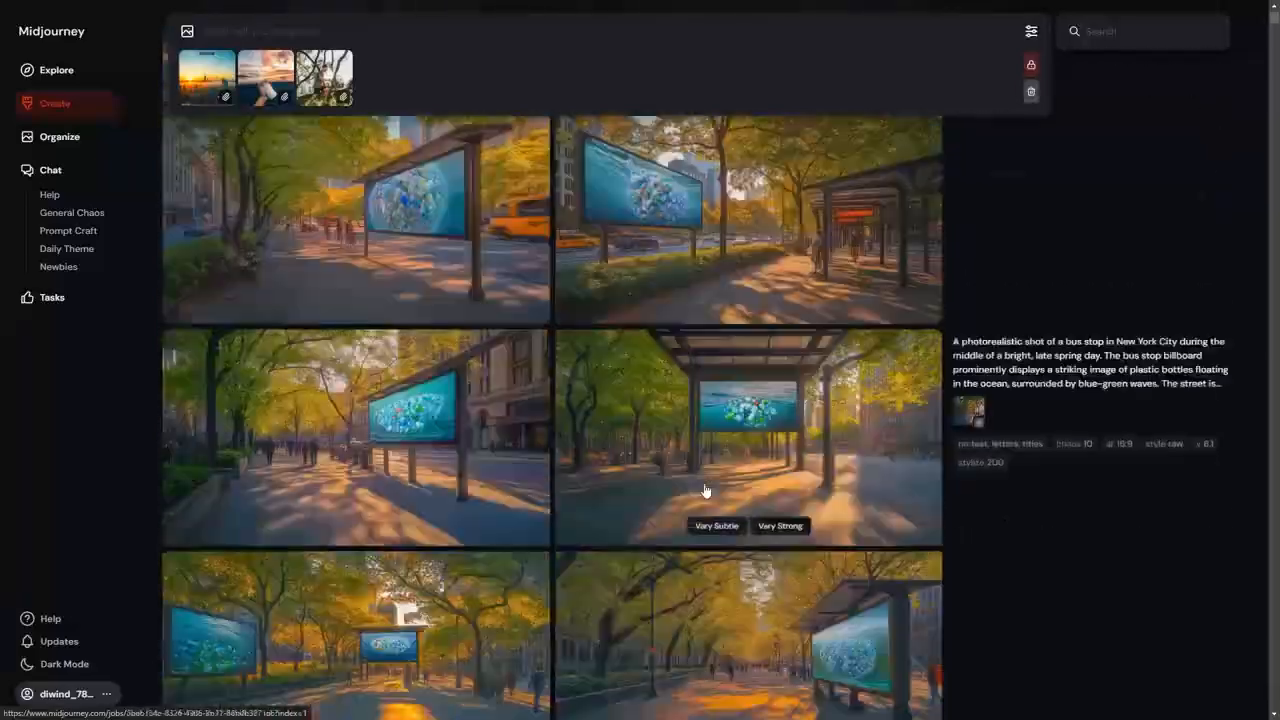
click(704, 482)
click(828, 327)
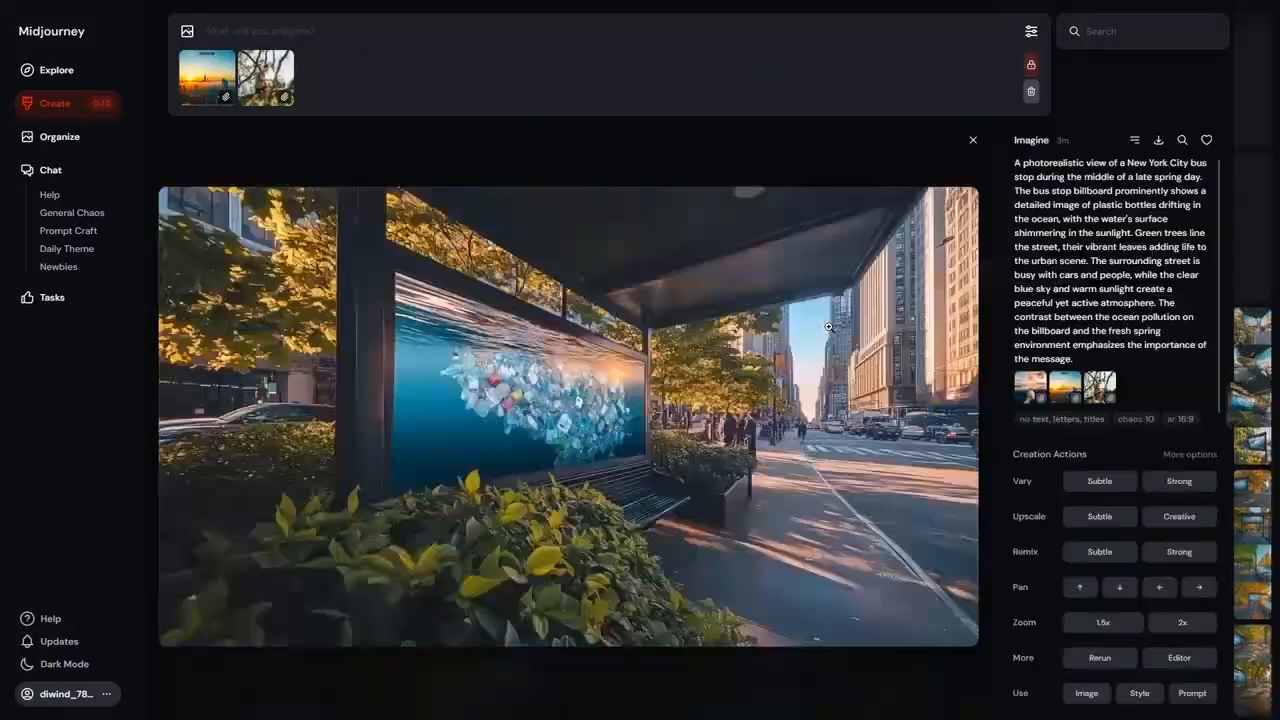
scroll(828, 327, down, 1)
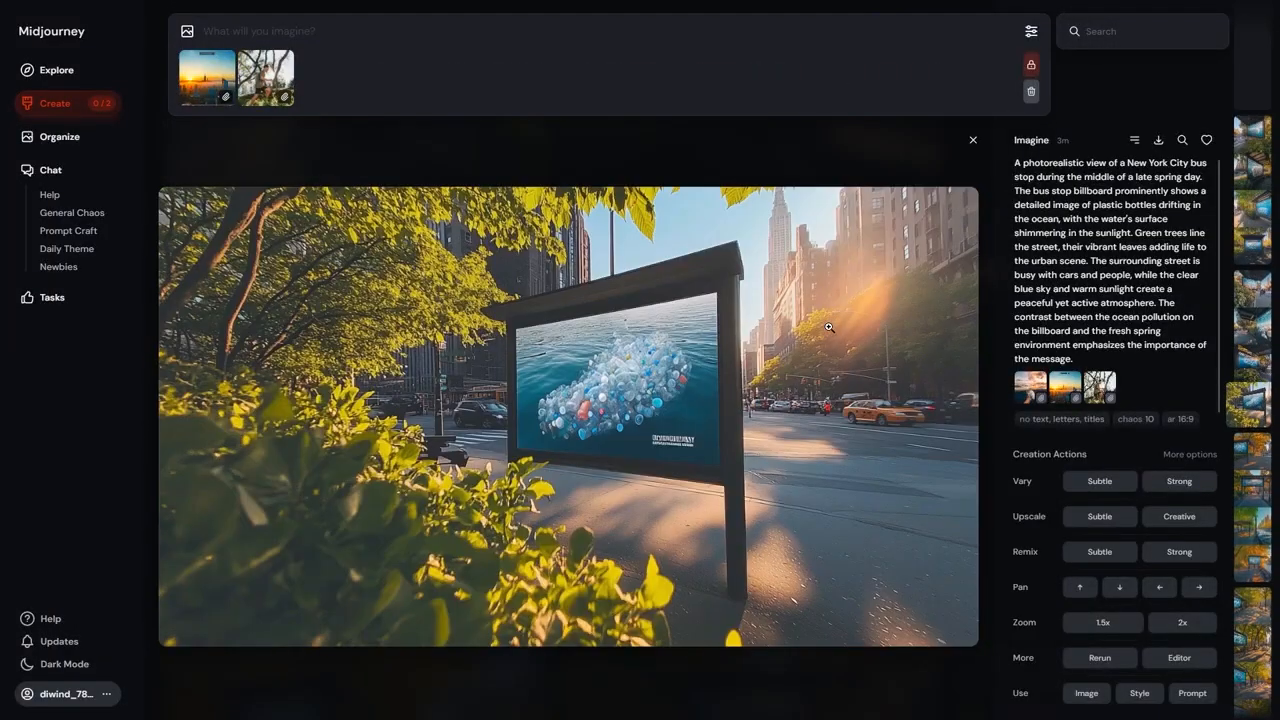
scroll(828, 327, down, 4)
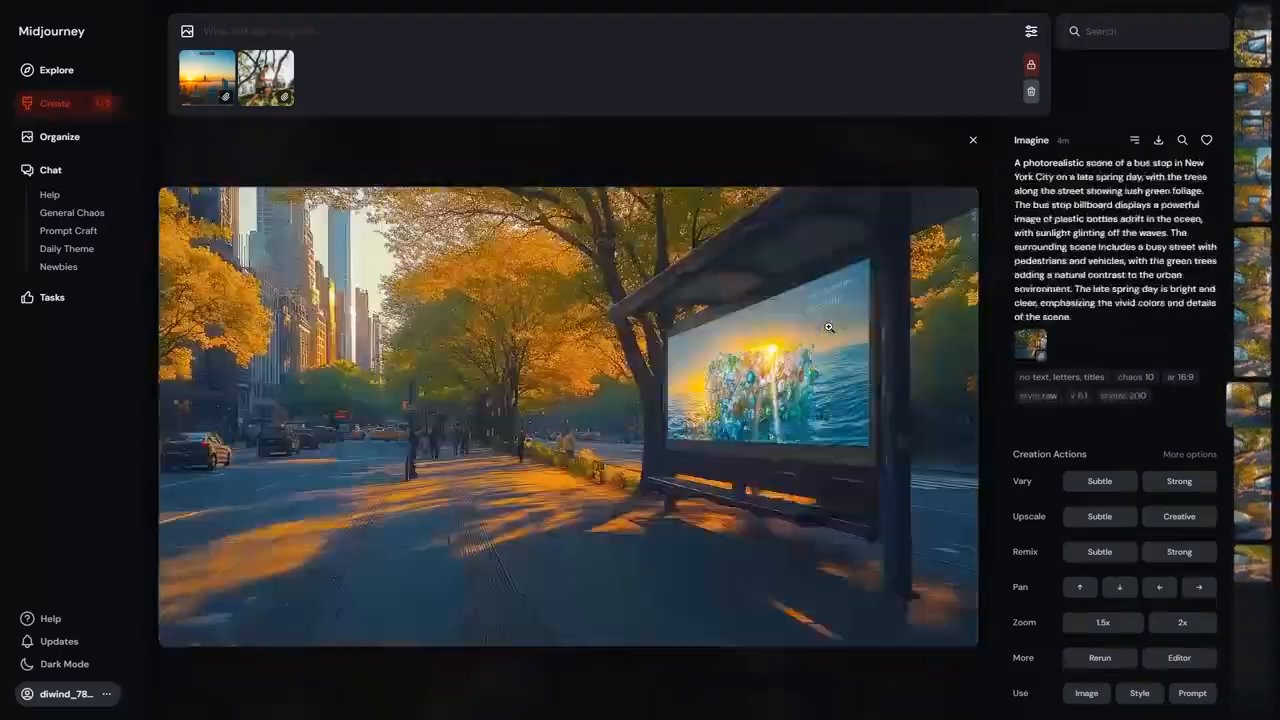
scroll(828, 327, down, 4)
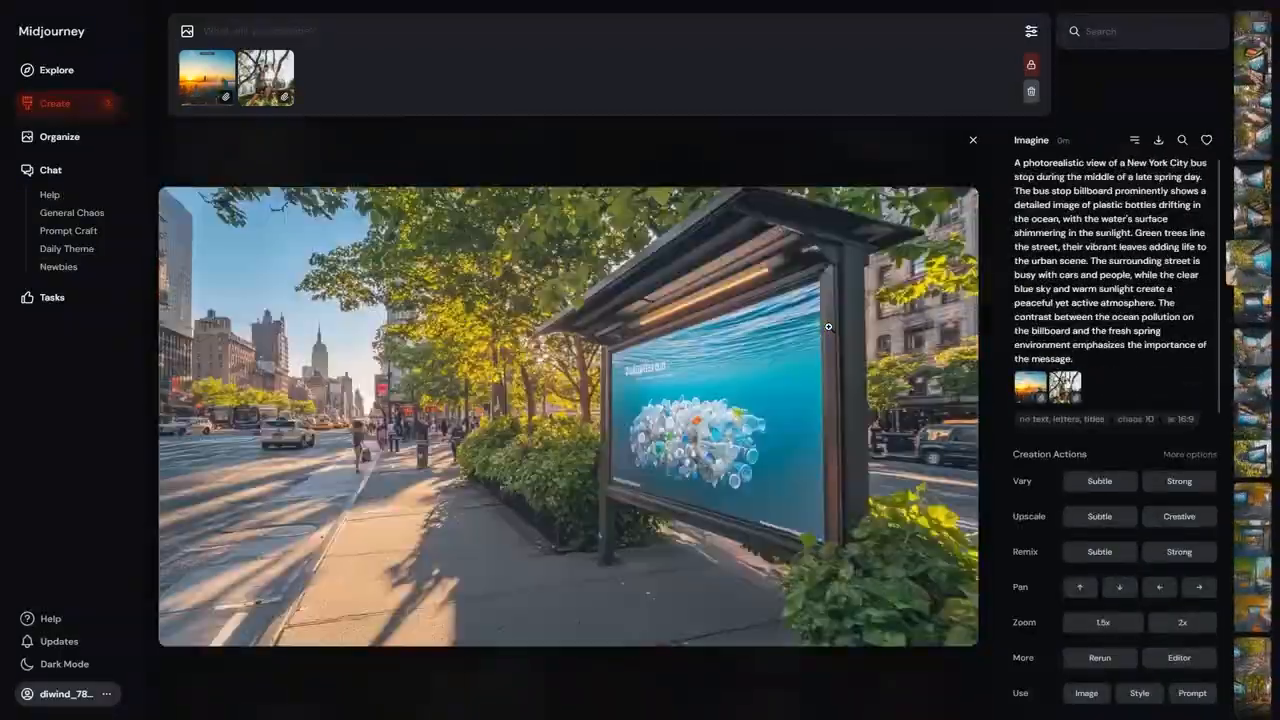
scroll(828, 327, down, 2)
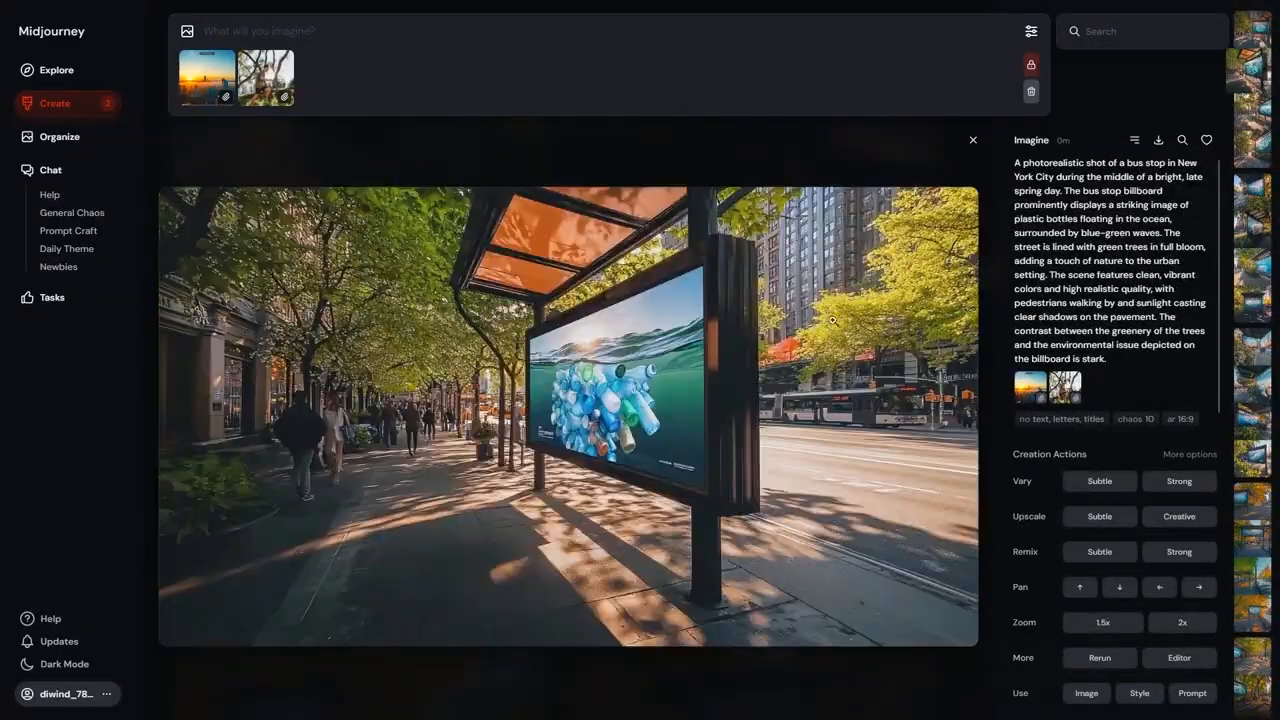
key(Escape)
click(447, 242)
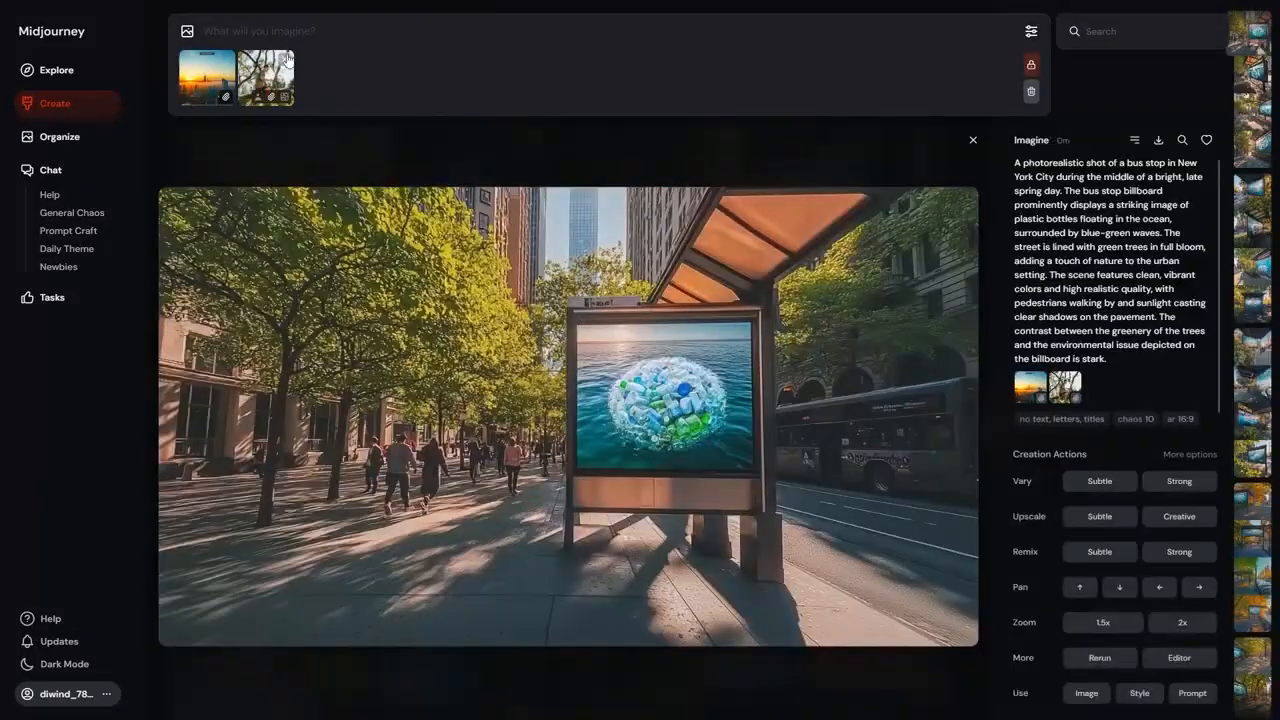
Generate bus stop images with the sunrise, black-and-white bus stop and beach drinking references, and review the results.
click(285, 62)
click(505, 172)
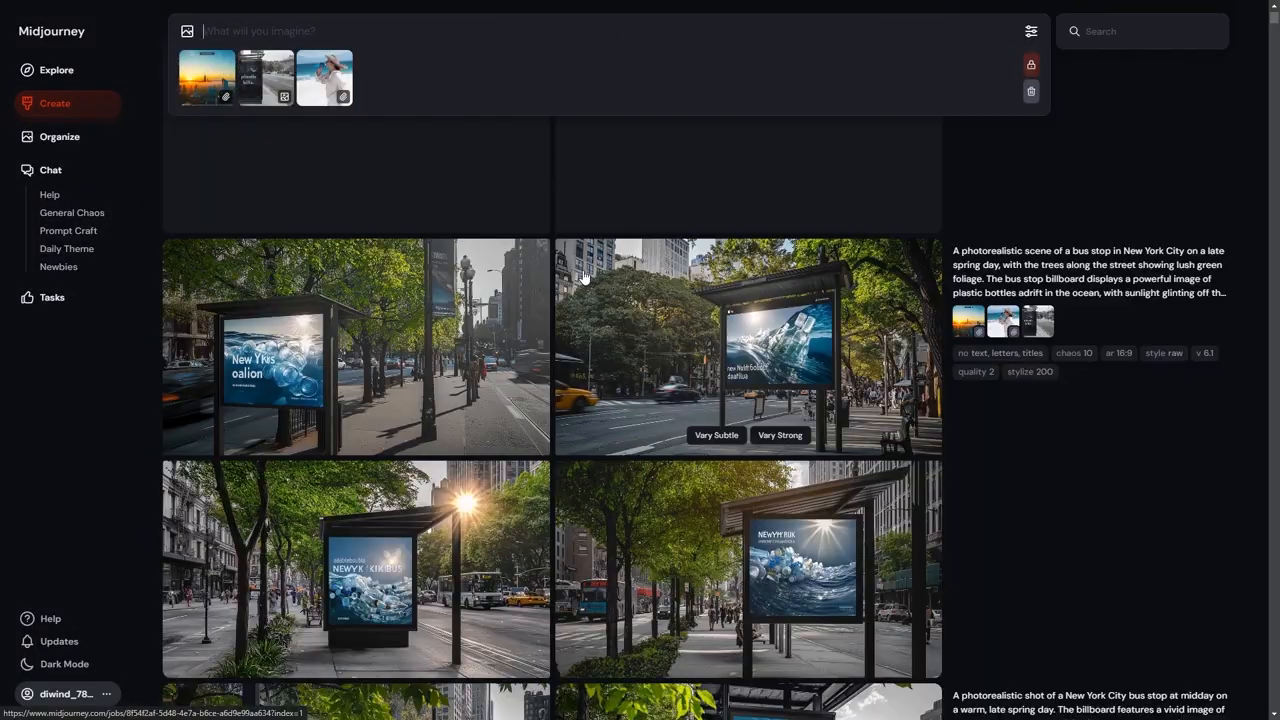
click(628, 306)
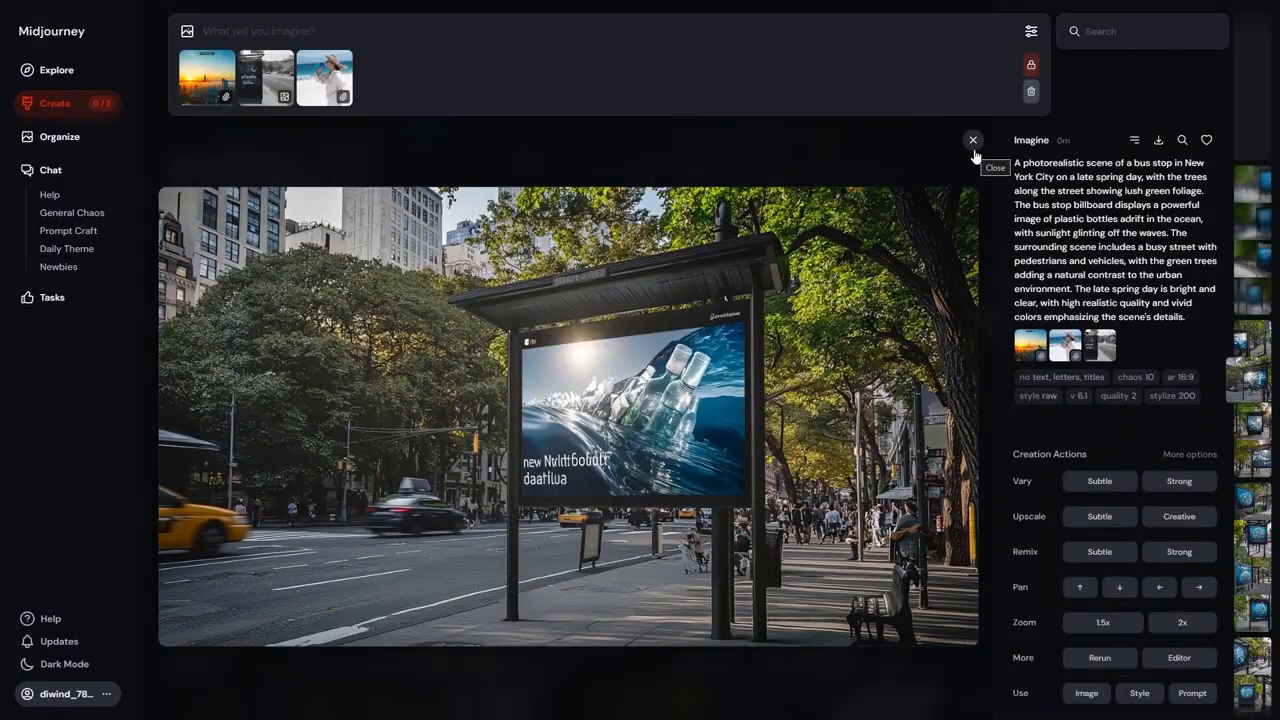
click(974, 145)
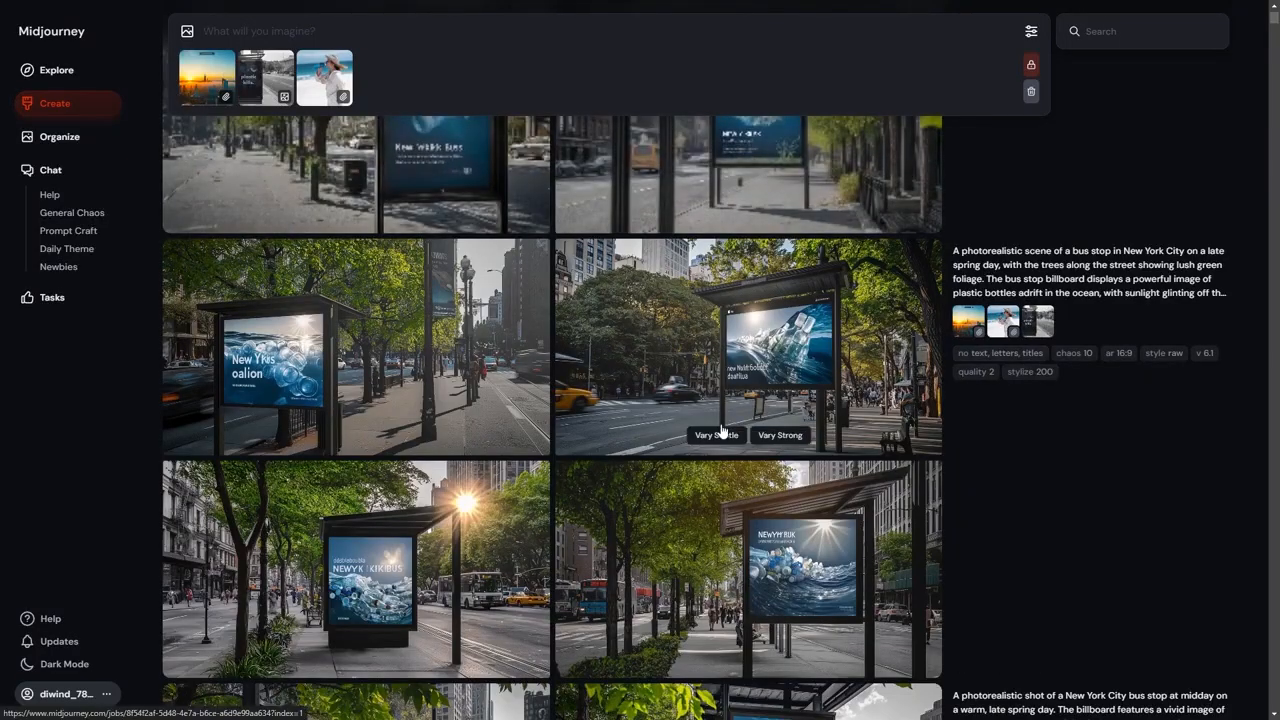
scroll(722, 432, up, 1)
scroll(478, 508, down, 1)
scroll(528, 463, up, 10)
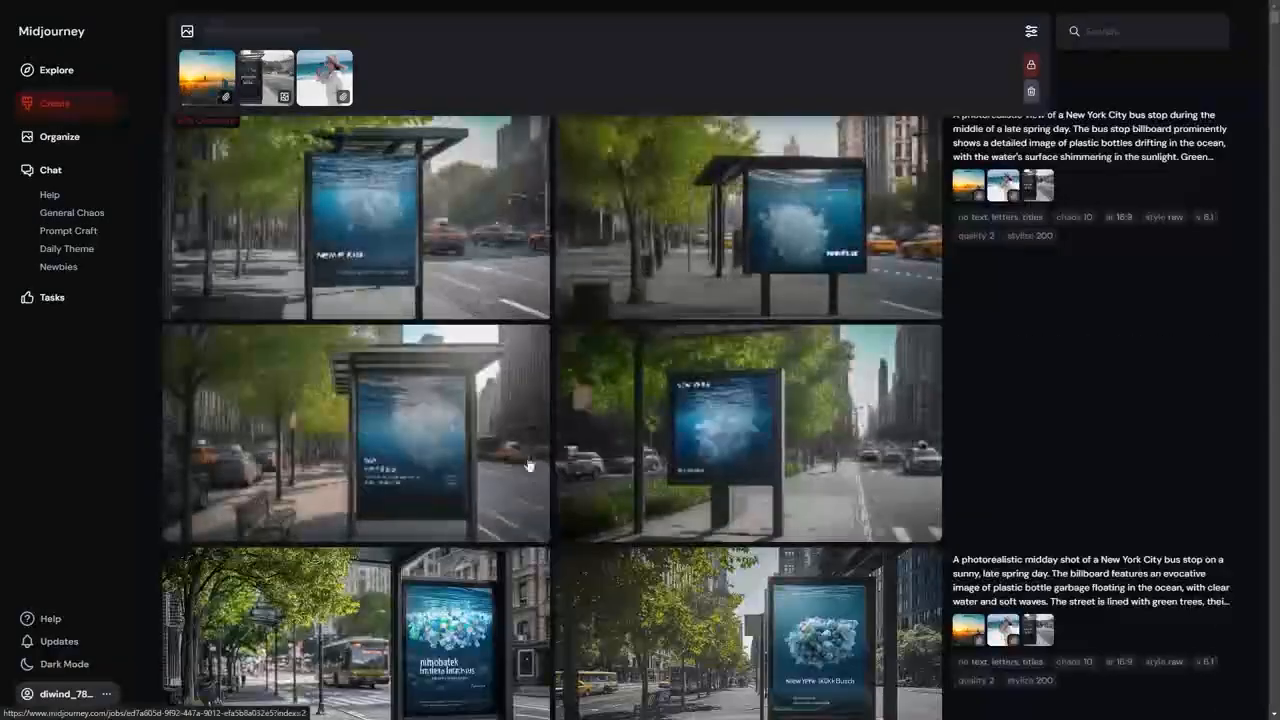
scroll(568, 452, down, 9)
scroll(565, 452, down, 5)
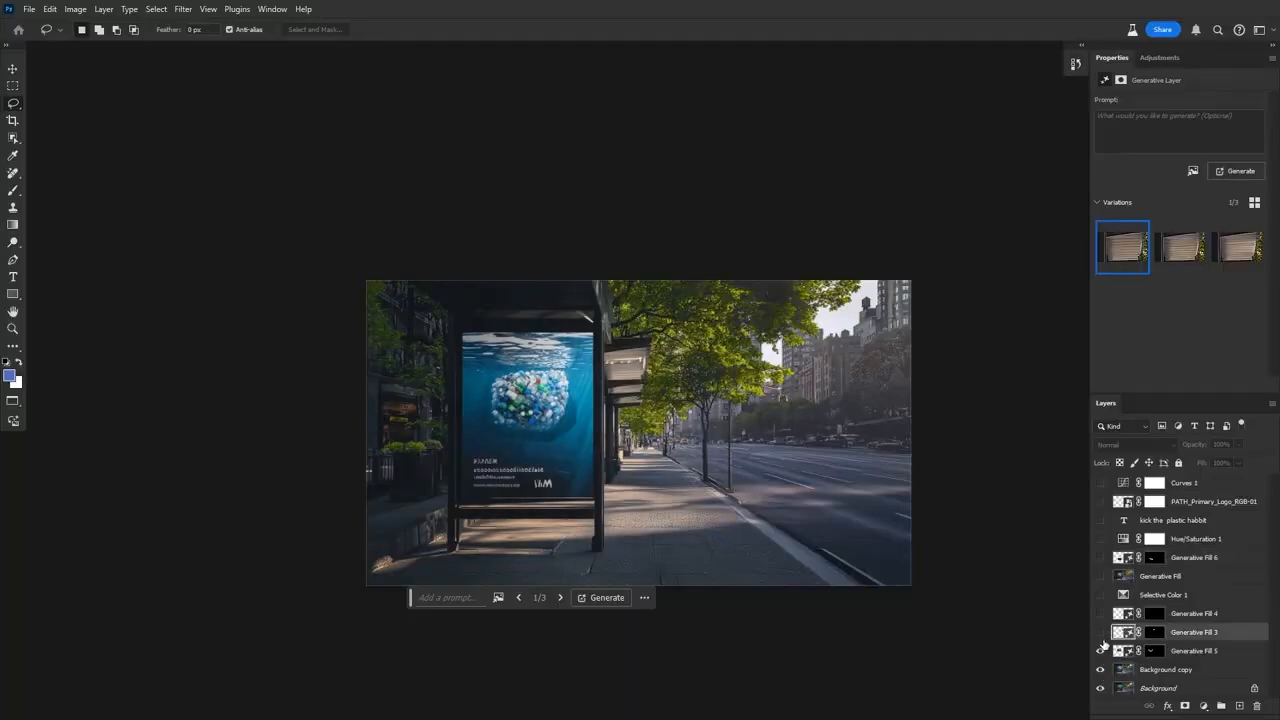
Switch to Photoshop and show the bus stop image's hidden retouching, text, logo and Curves 1 layers.
click(1099, 602)
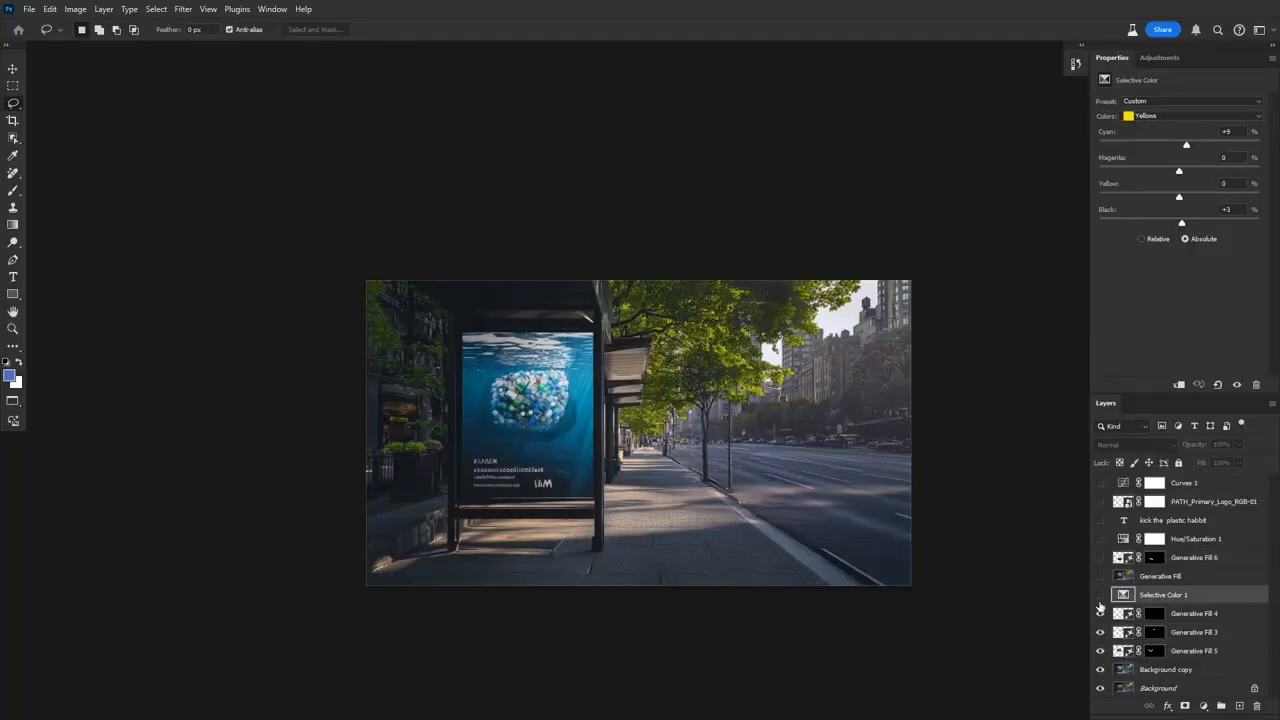
click(1100, 577)
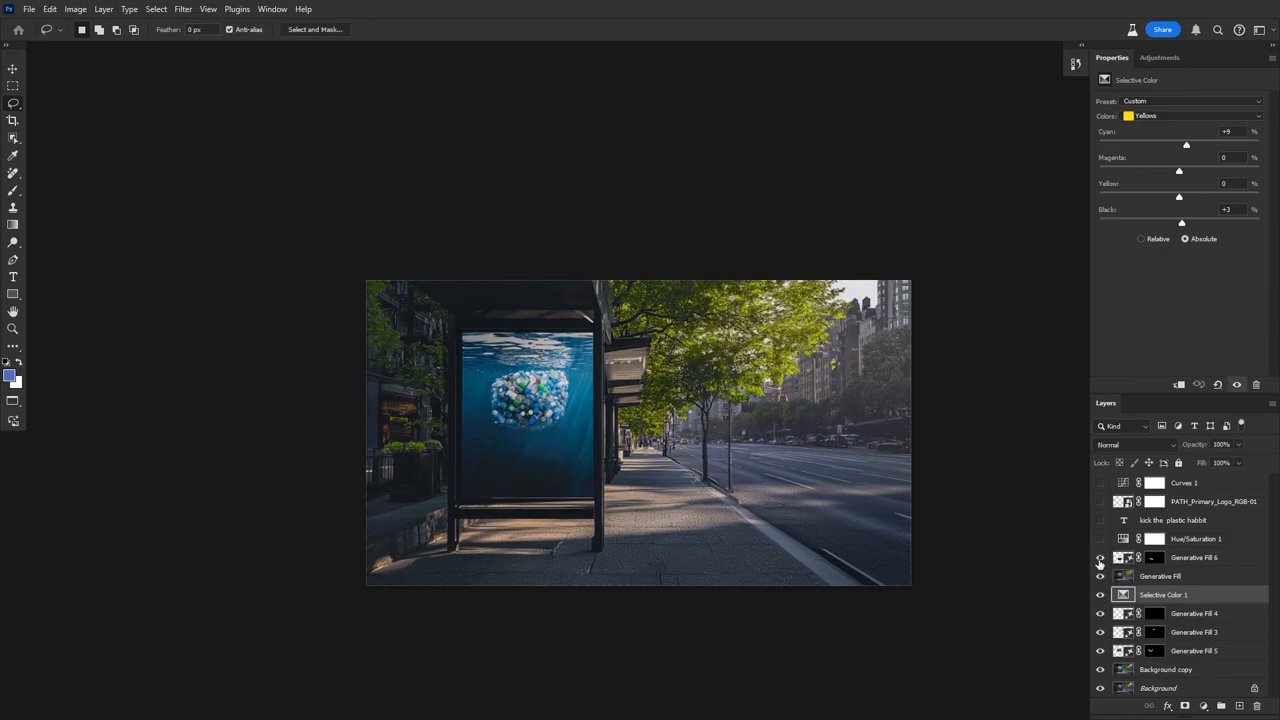
click(1100, 484)
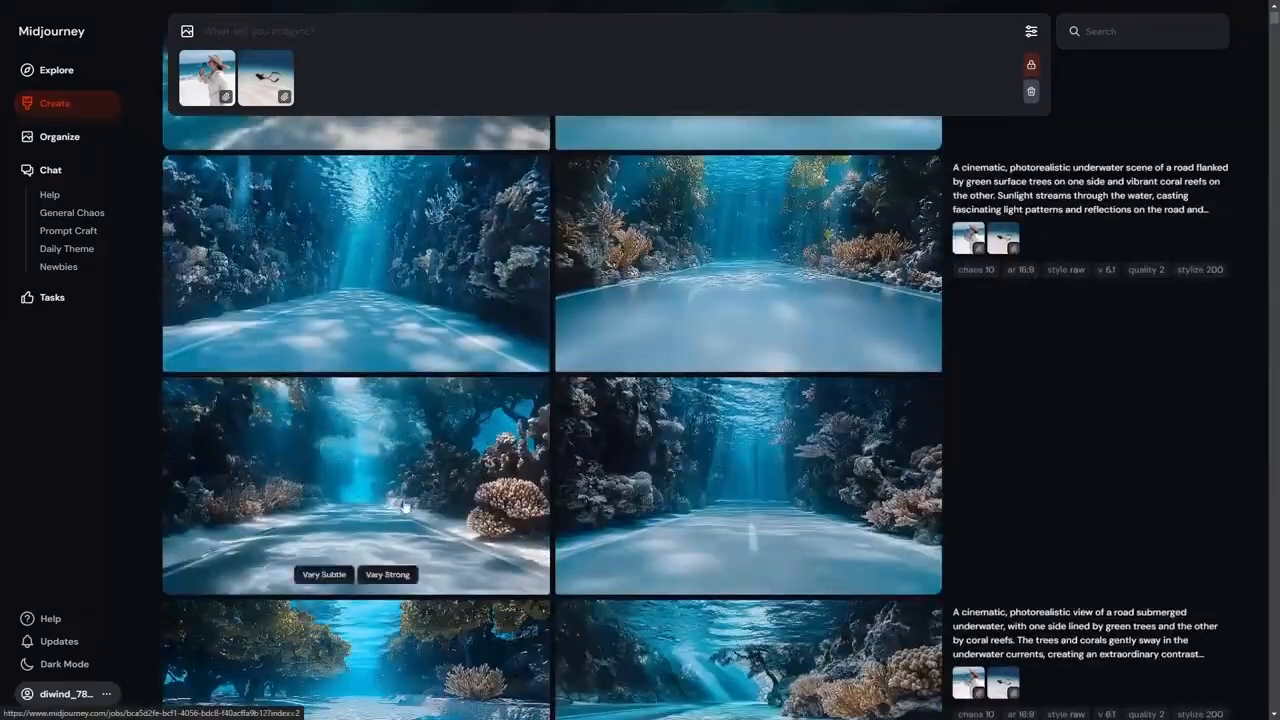
Switch to Midjourney and compare the generated underwater road images at large size.
scroll(581, 467, up, 4)
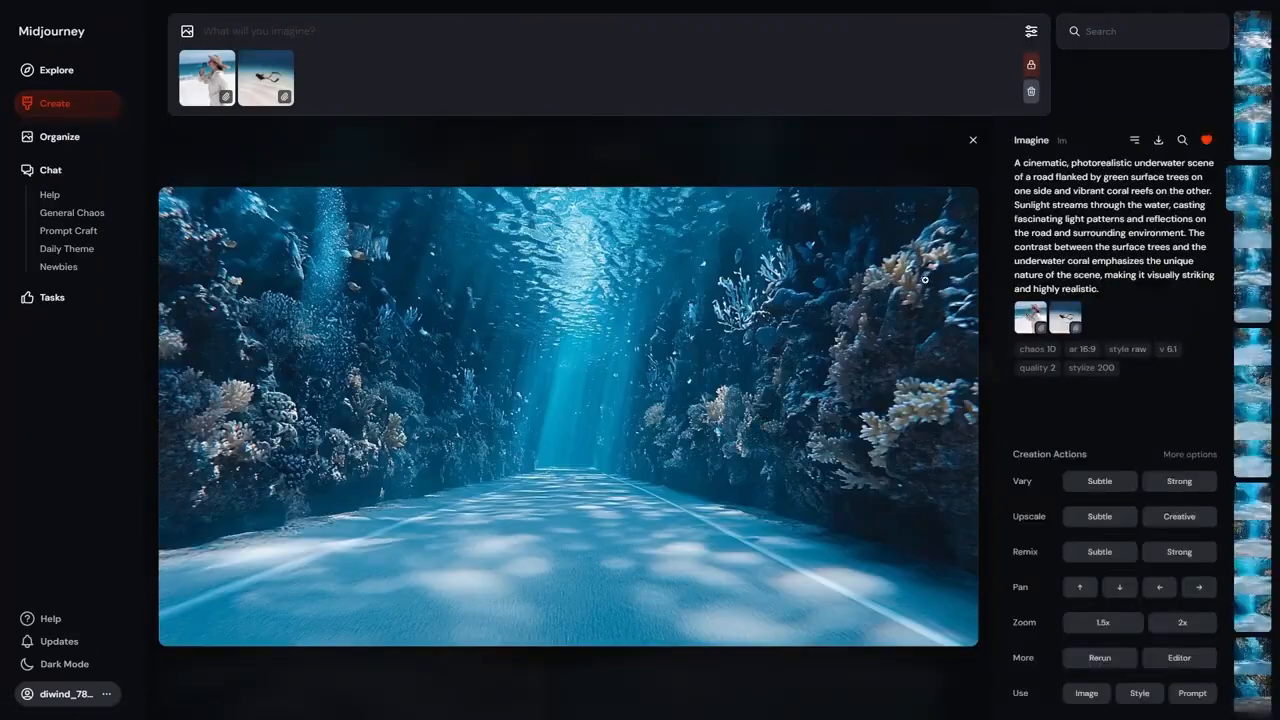
key(Down)
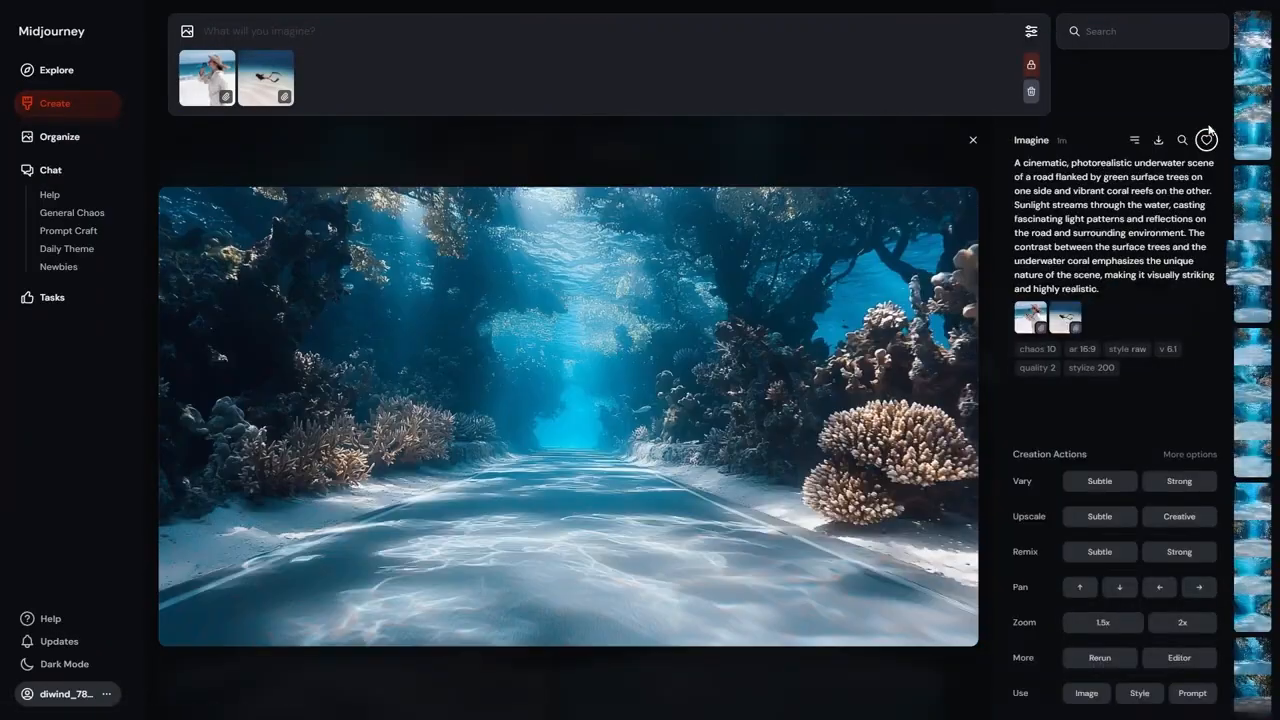
key(Down)
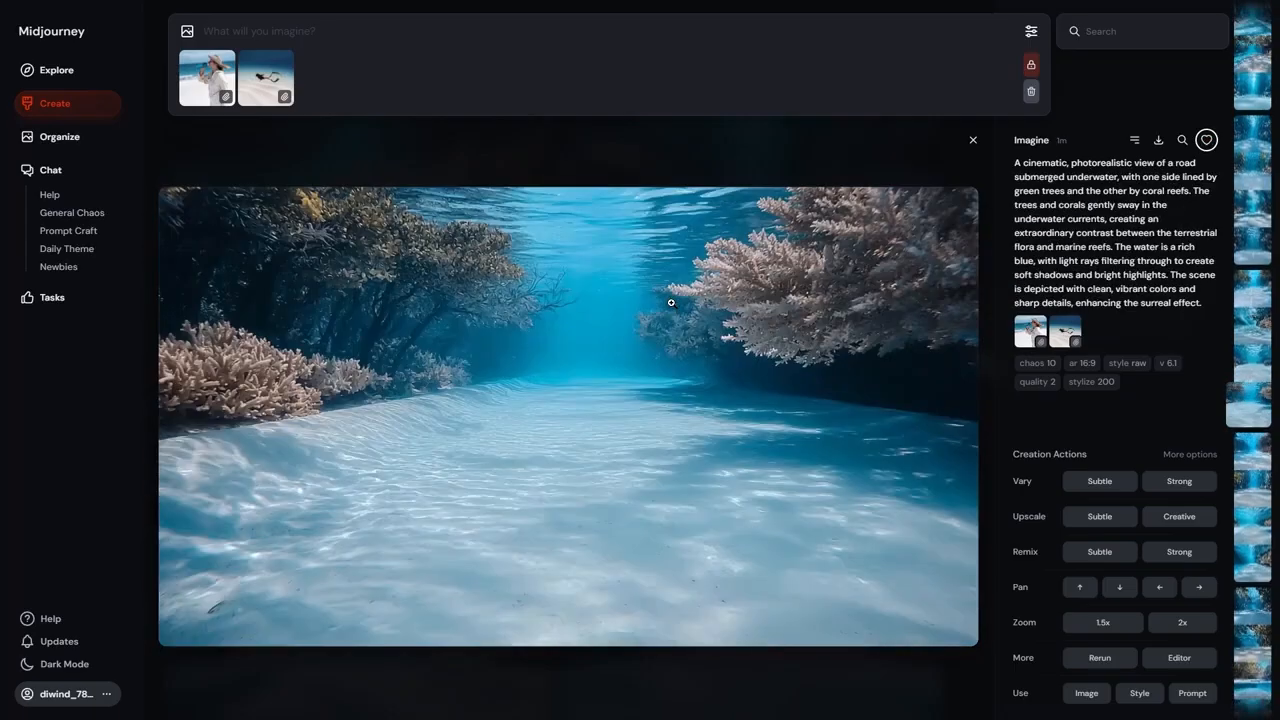
key(Down)
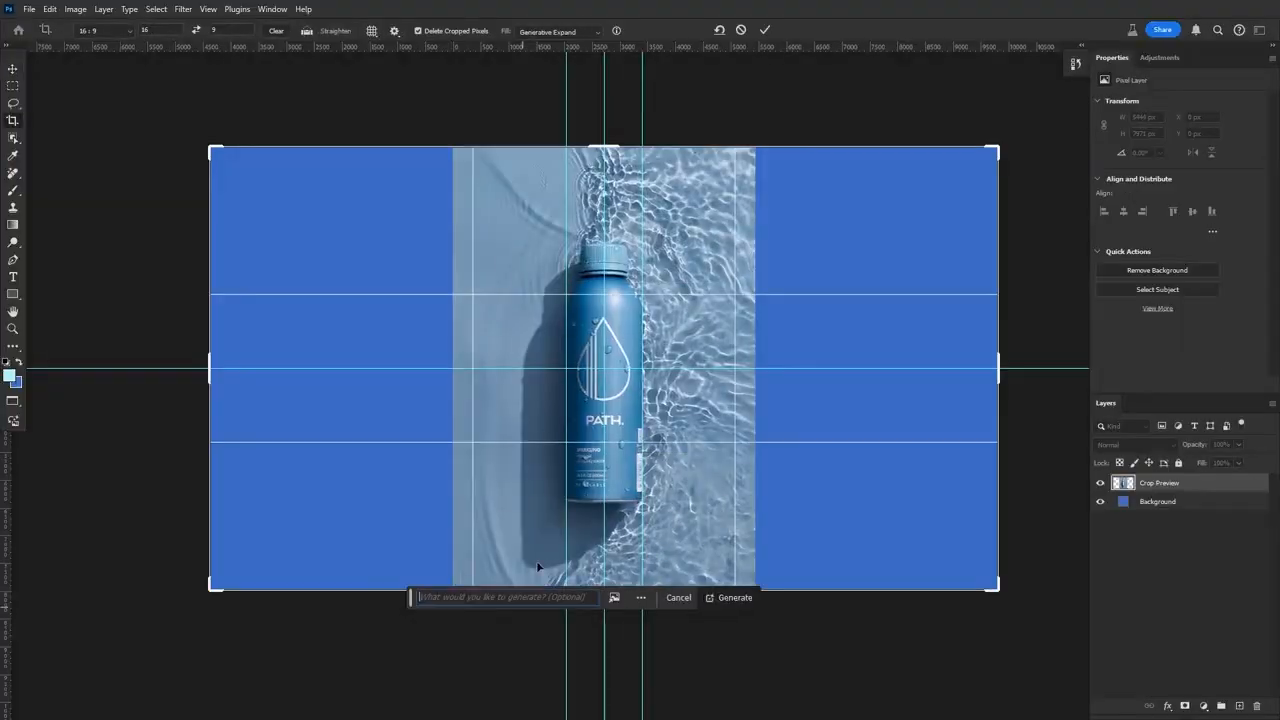
Switch to Photoshop and widen the PATH bottle image to 16:9 using Generative Expand with no prompt.
click(735, 597)
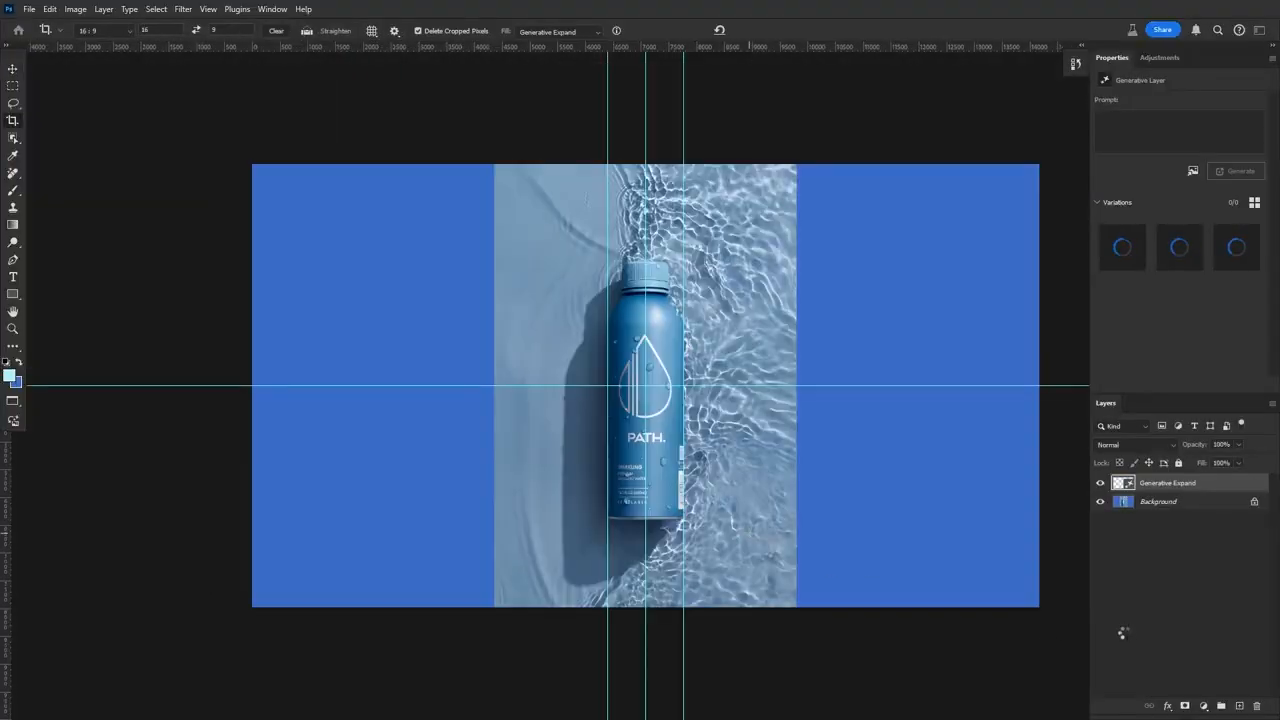
click(1240, 174)
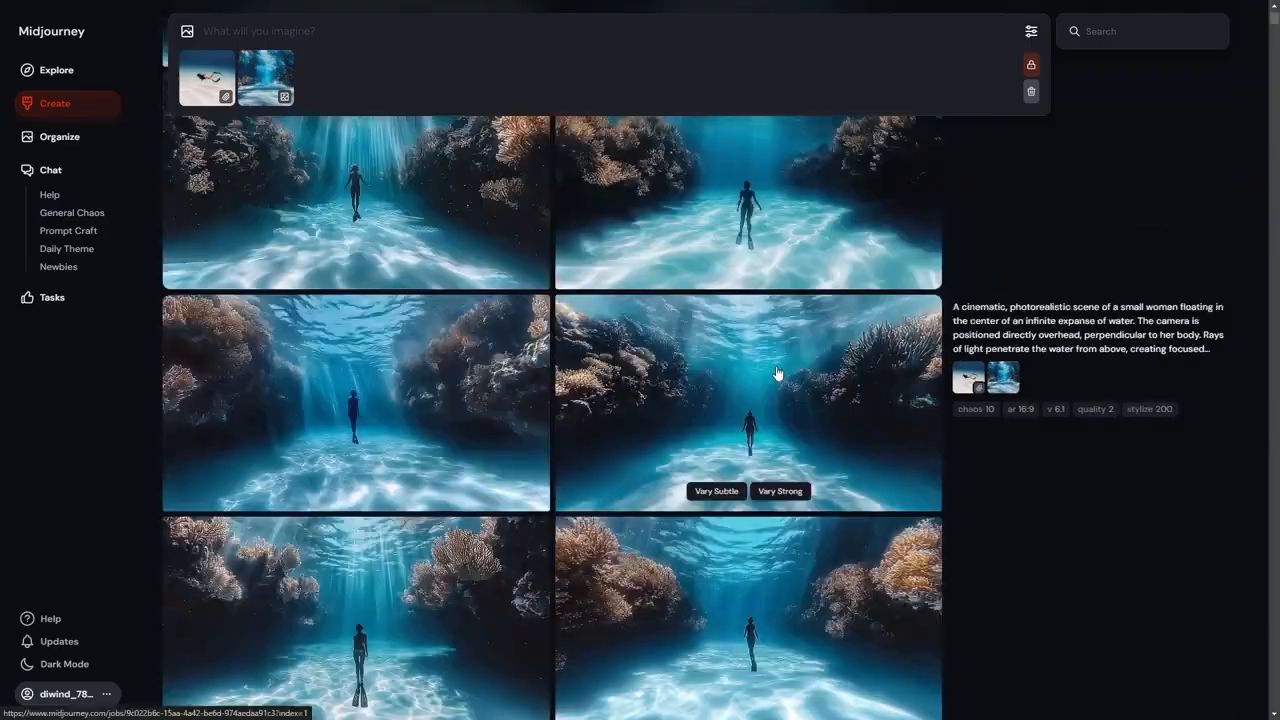
scroll(509, 517, up, 1)
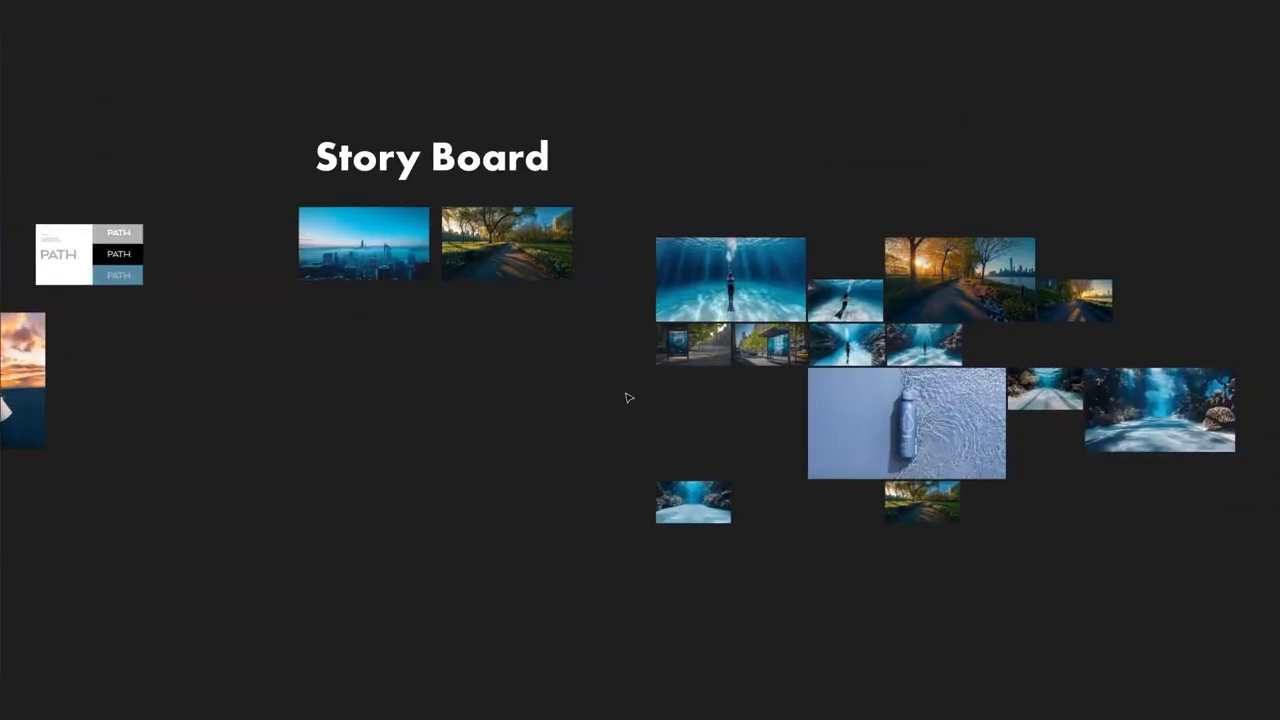
On the storyboard, stack the sunrise park images under the park shot at matching size, with the bus stop images in the next column.
drag(966, 290, 525, 345)
drag(517, 430, 574, 462)
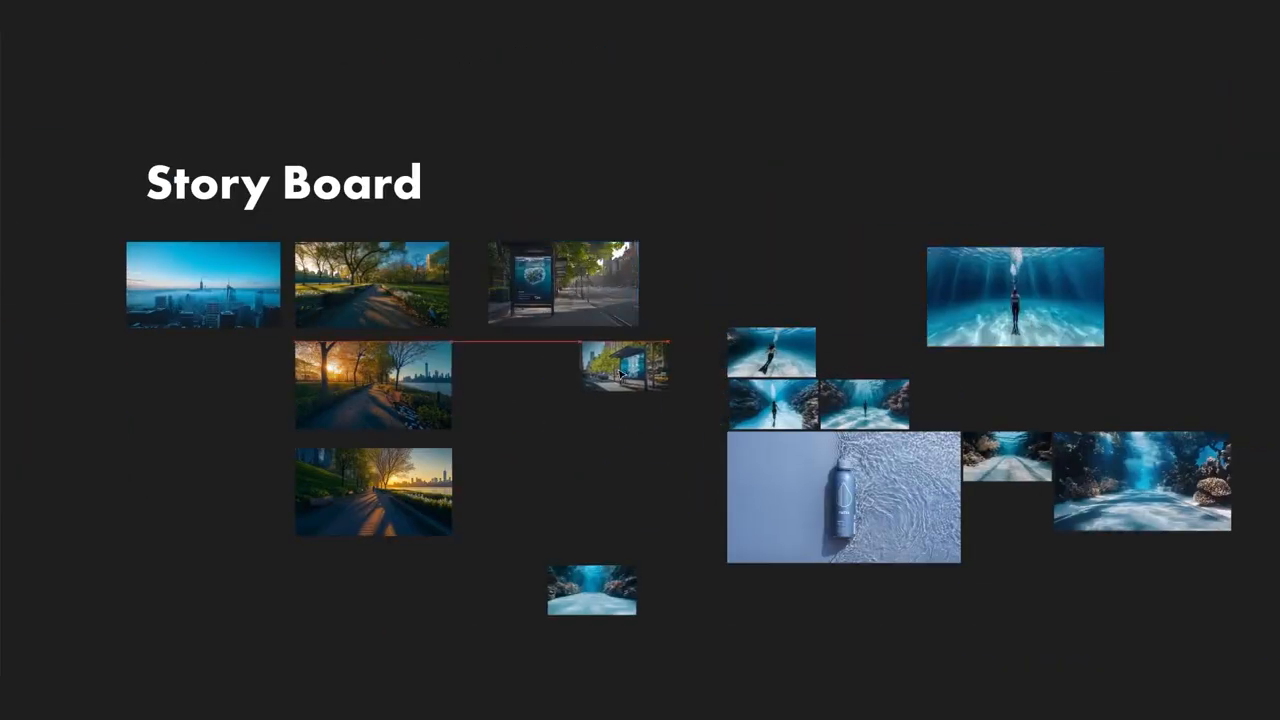
Stack the three underwater road images in a column after the bus stop images, scaling them to matching size.
drag(925, 668, 585, 176)
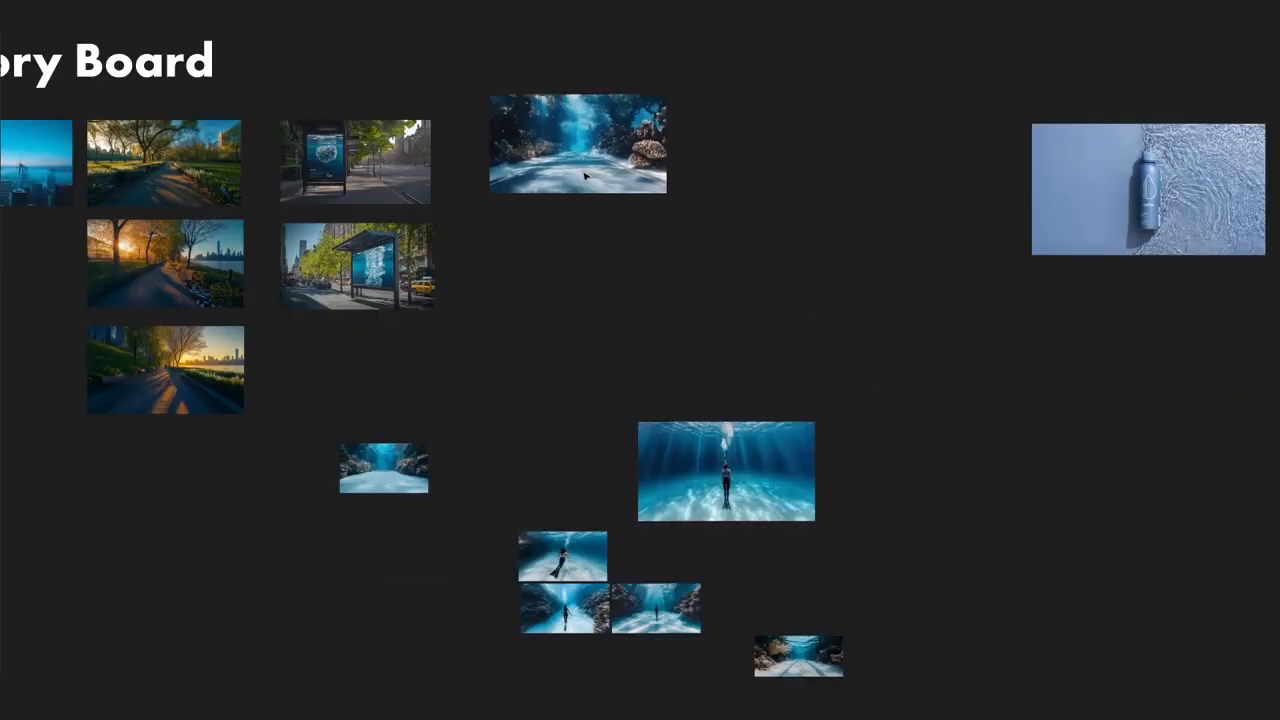
drag(384, 468, 535, 224)
drag(579, 249, 649, 291)
drag(798, 656, 518, 250)
drag(563, 270, 637, 320)
scroll(700, 420, up, 2)
Shrink the light-beam diver image and set it aside, and place the PATH bottle image after the underwater roads at matching size.
drag(703, 555, 649, 529)
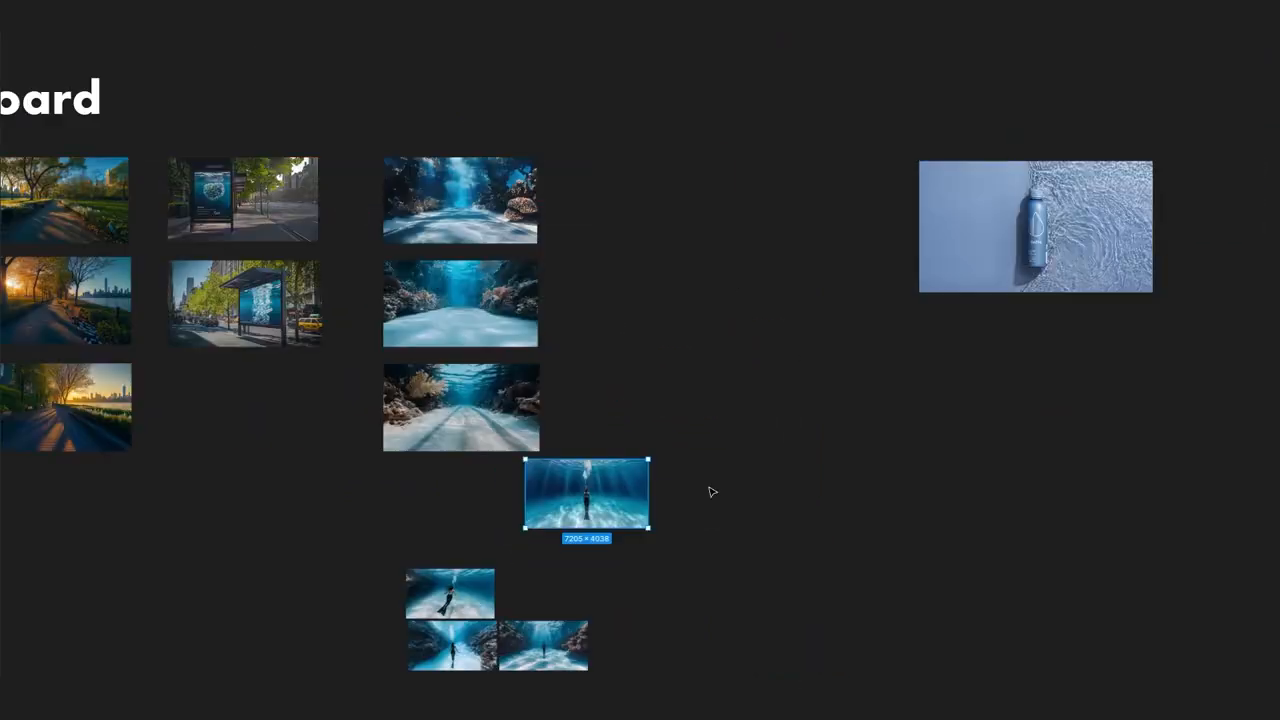
drag(586, 493, 1201, 241)
drag(1031, 214, 765, 211)
drag(888, 288, 808, 243)
Stack the diver images in one storyboard column after the bottle shot and enlarge them.
drag(470, 511, 912, 100)
drag(471, 563, 912, 174)
drag(563, 564, 908, 256)
drag(985, 310, 885, 95)
drag(719, 431, 811, 620)
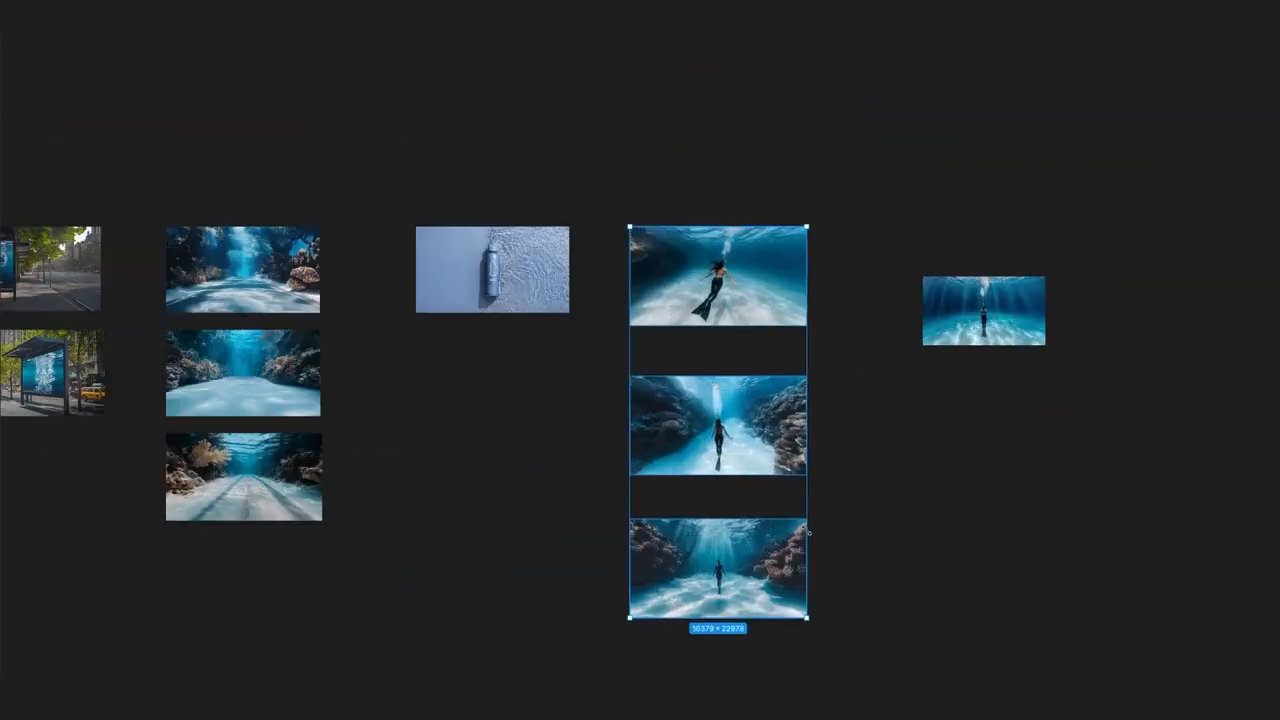
drag(931, 113, 637, 470)
drag(699, 505, 753, 536)
Place the bottle outline graphic beside the top diver image and tighten the spacing between the final storyboard columns.
scroll(640, 380, down, 3)
scroll(640, 380, right, 5)
drag(1010, 275, 994, 260)
drag(775, 175, 1105, 520)
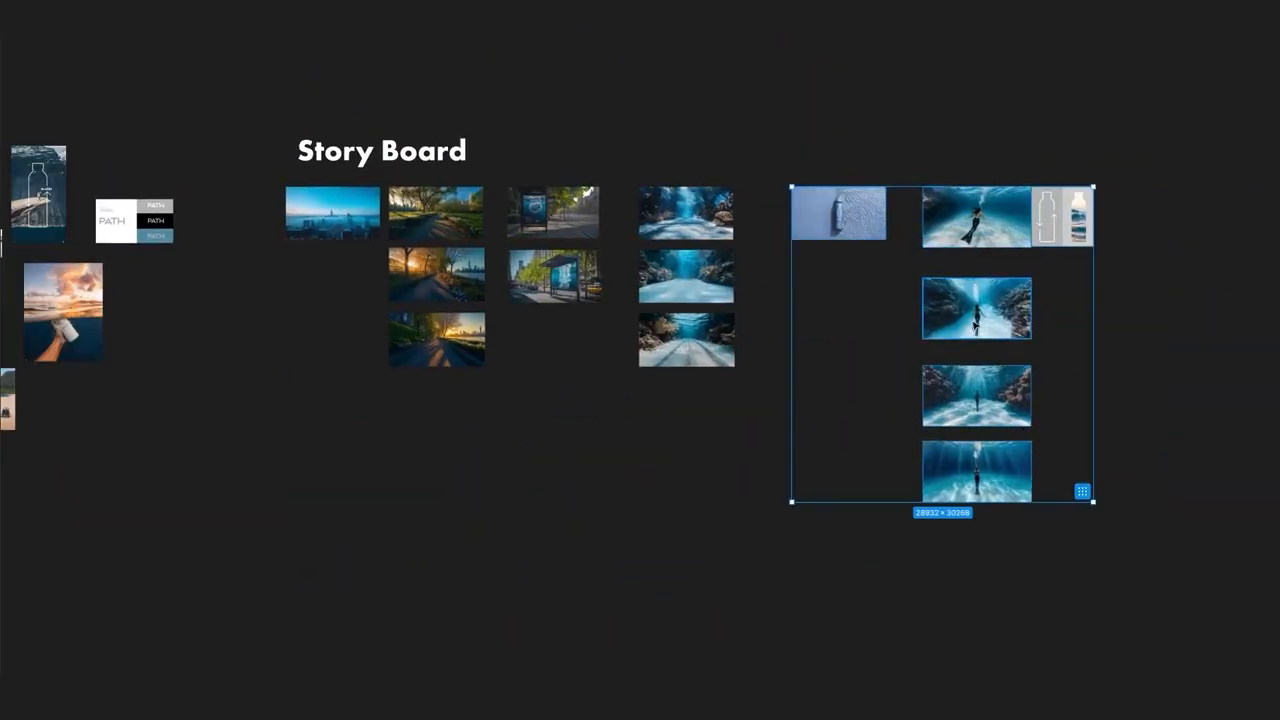
drag(977, 308, 934, 308)
click(568, 527)
scroll(814, 474, left, 5)
scroll(814, 474, right, 4)
Copy the PATH wordmark from the mood board to the end of the storyboard as the closing shot.
drag(331, 111, 1258, 539)
scroll(1258, 539, down, 3)
click(713, 453)
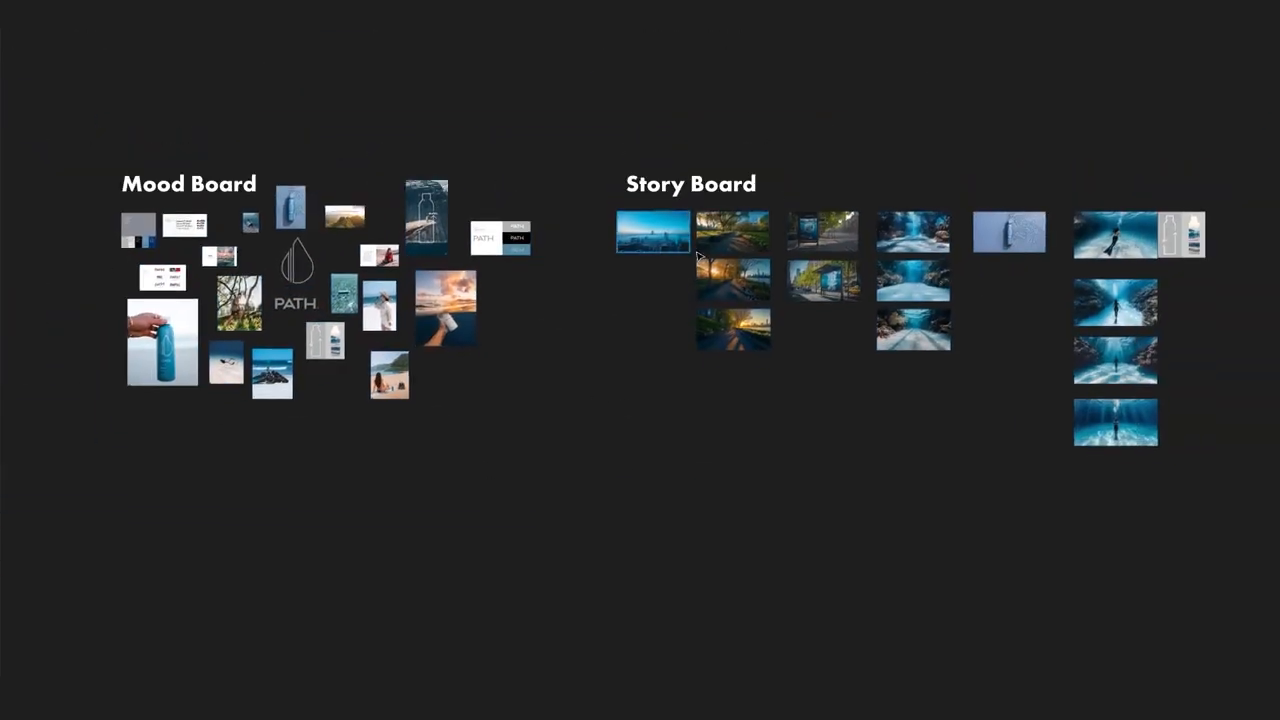
drag(304, 306, 1197, 238)
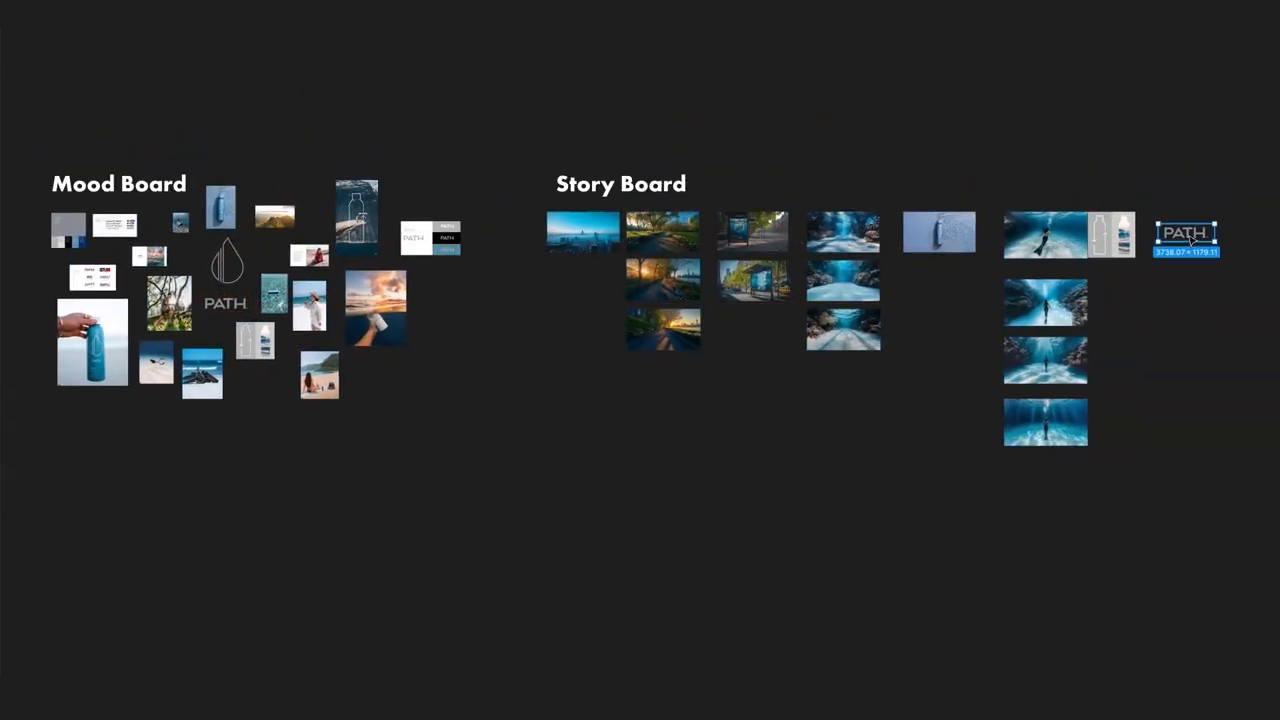
scroll(137, 240, up, 5)
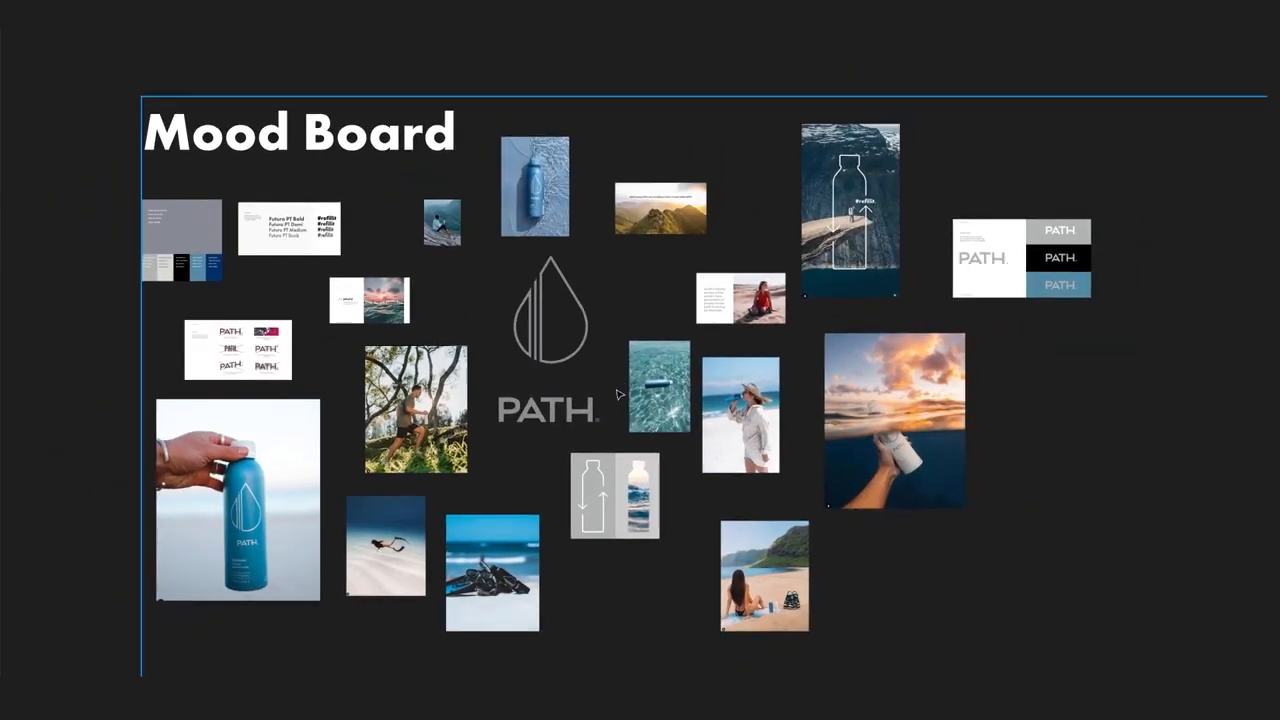
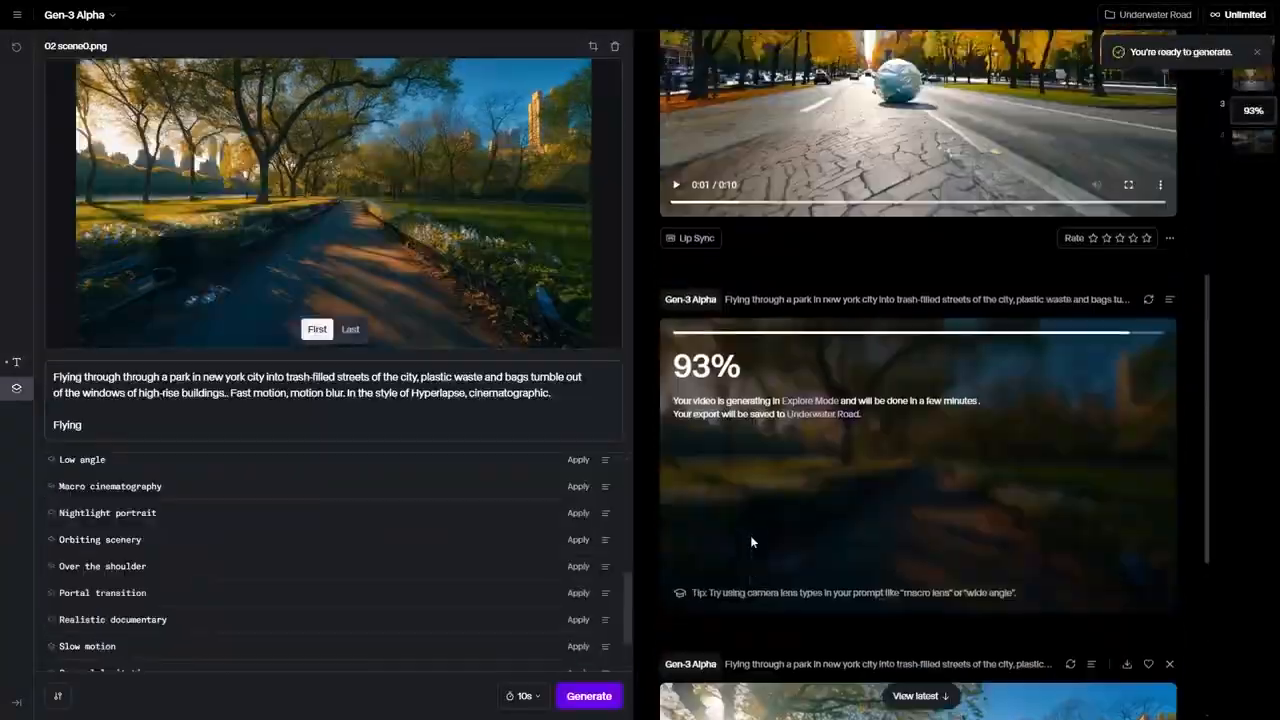
Switch to Runway and play back the generated park videos with plastic trash, viewing them full screen.
scroll(755, 500, up, 2)
scroll(767, 406, down, 5)
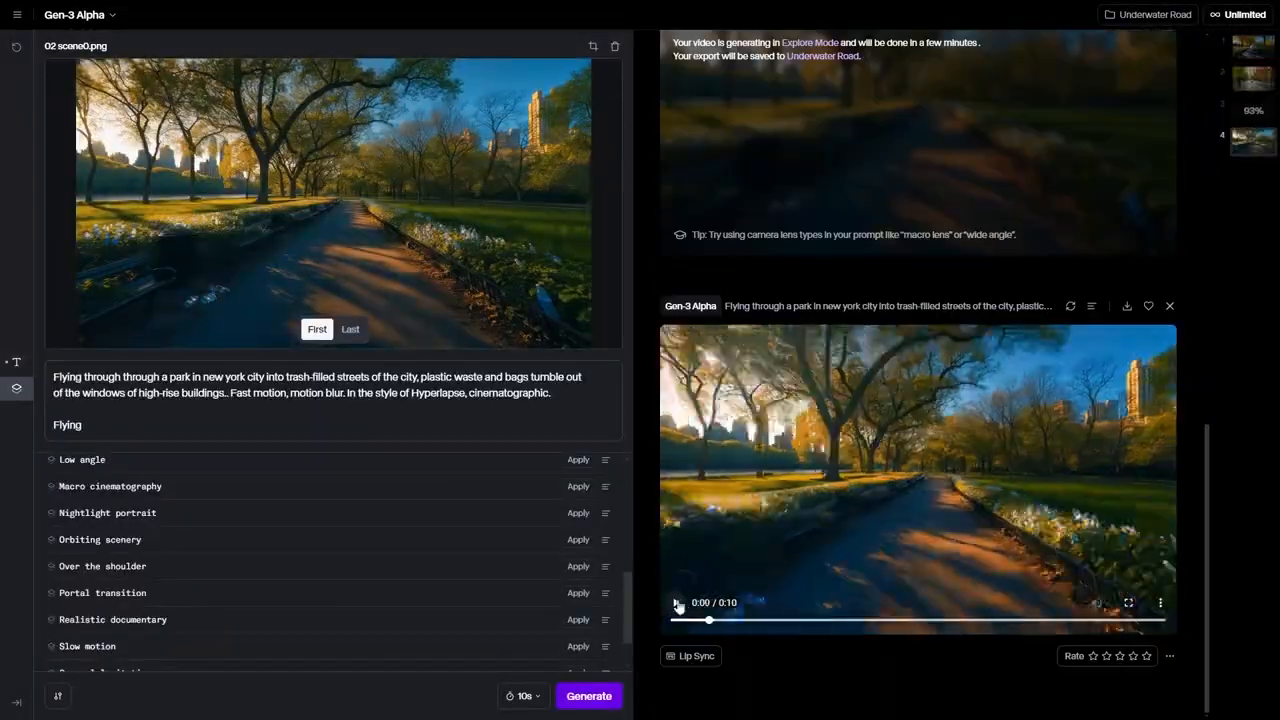
click(676, 603)
scroll(916, 498, down, 1)
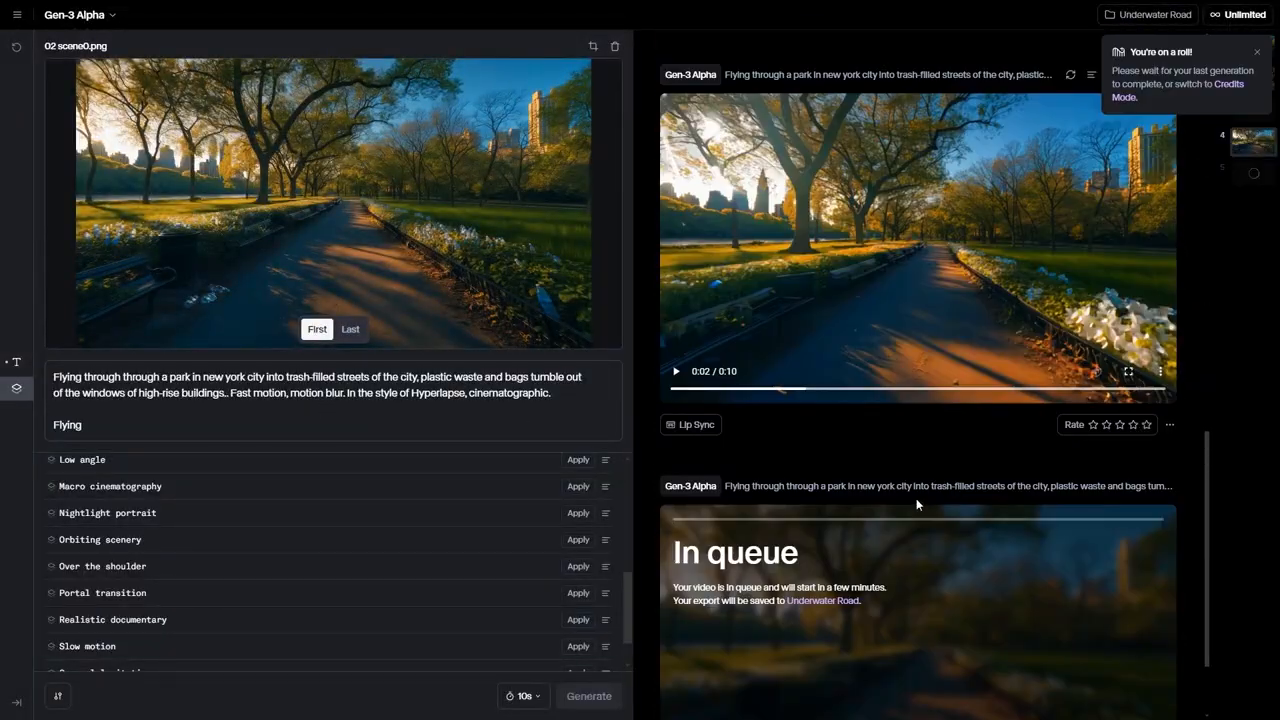
scroll(916, 498, down, 2)
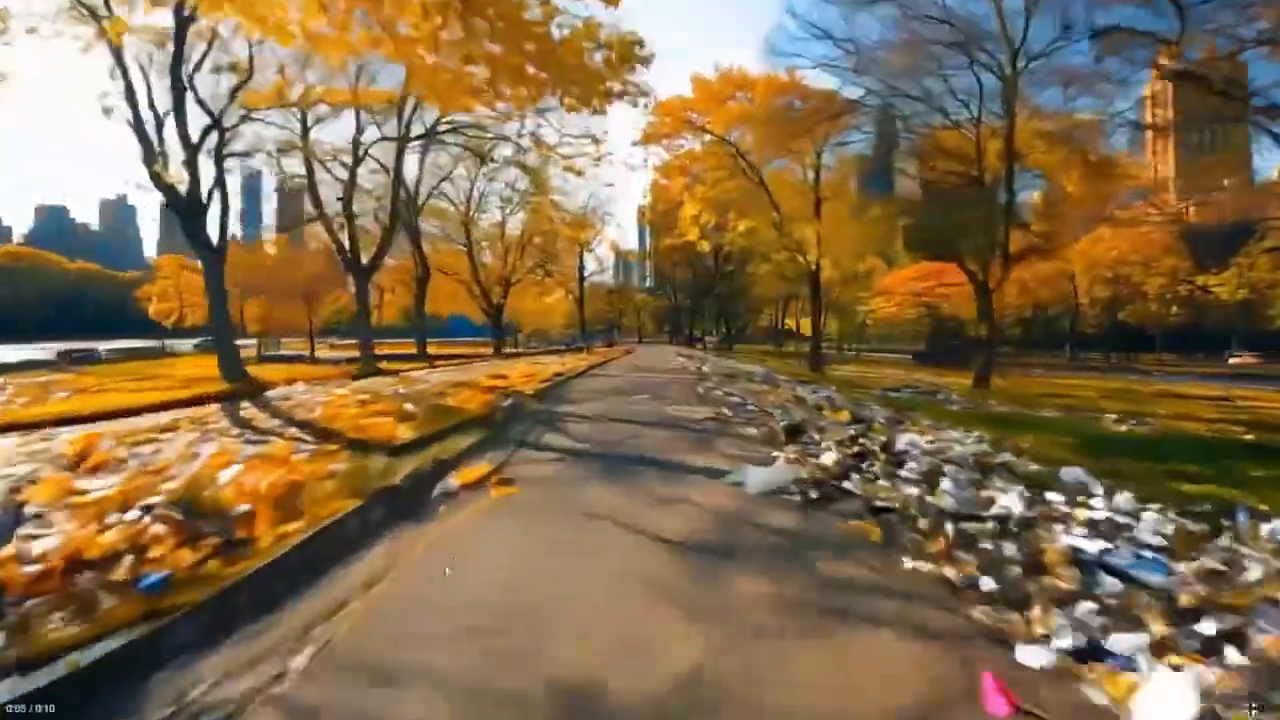
key(Escape)
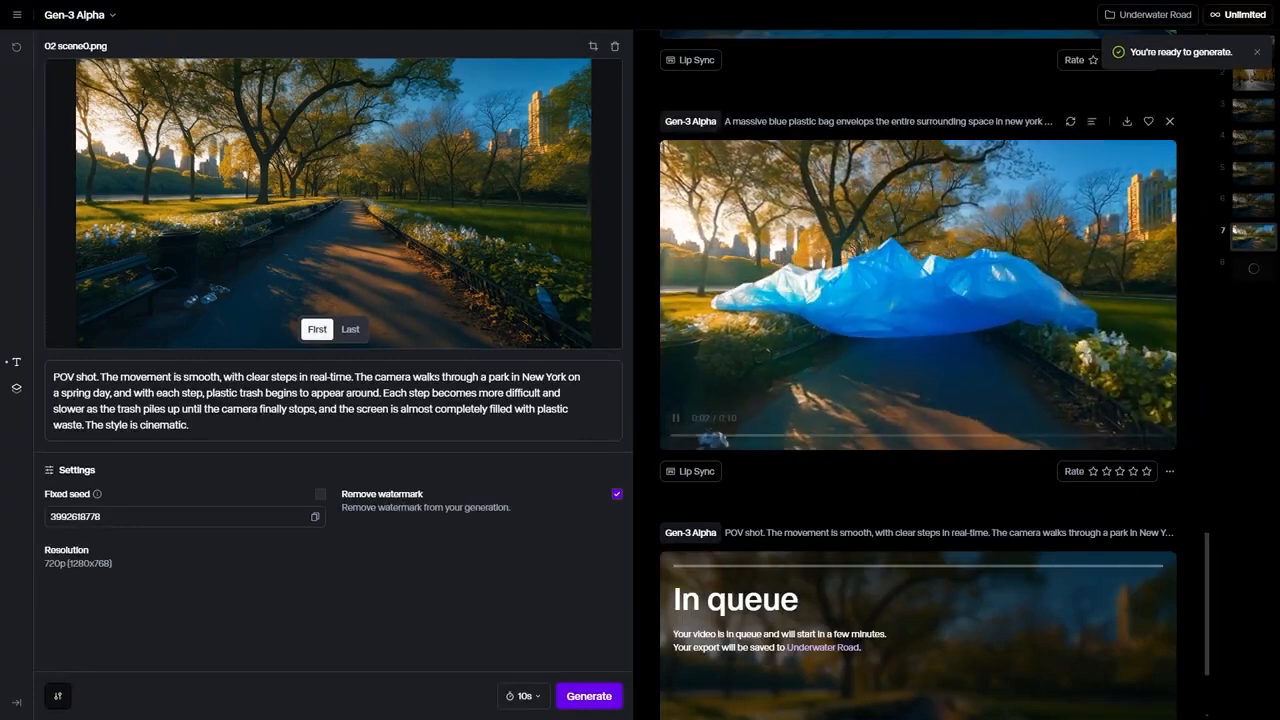
key(f)
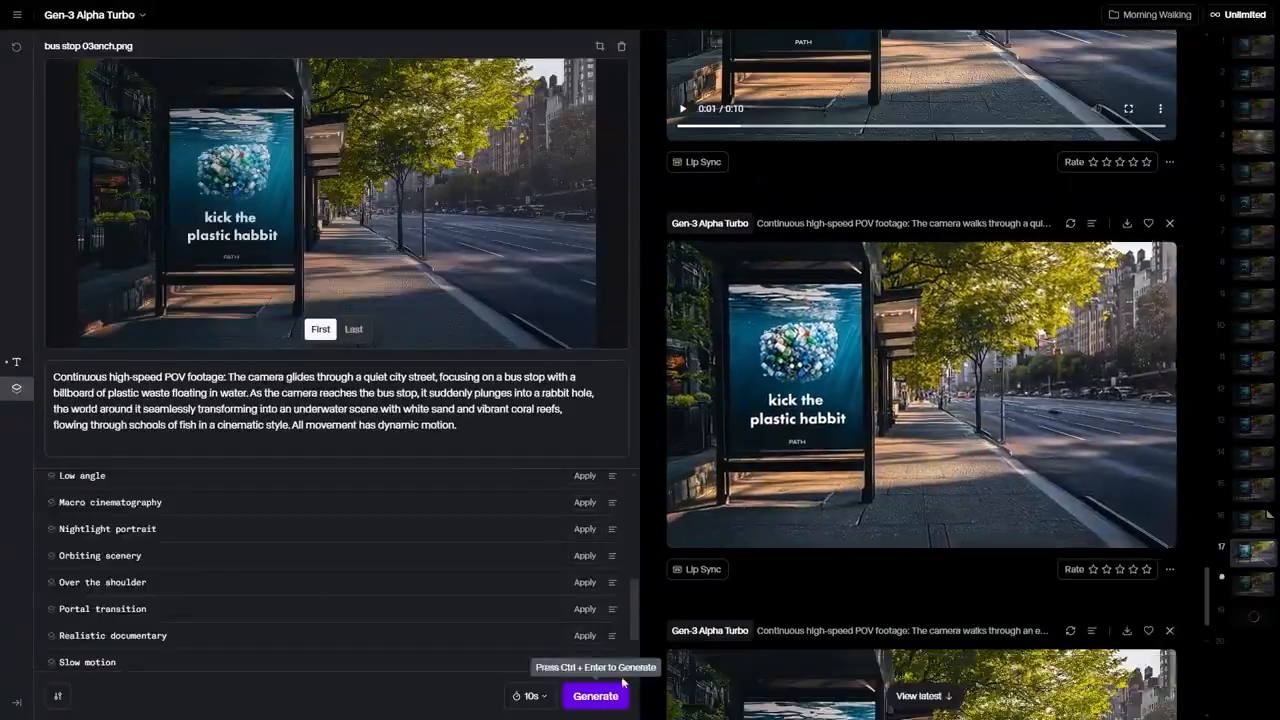
Generate a 10-second Gen-3 Alpha Turbo bus stop video with the rabbit-hole underwater prompt, and view an existing take full screen.
click(595, 696)
click(1128, 438)
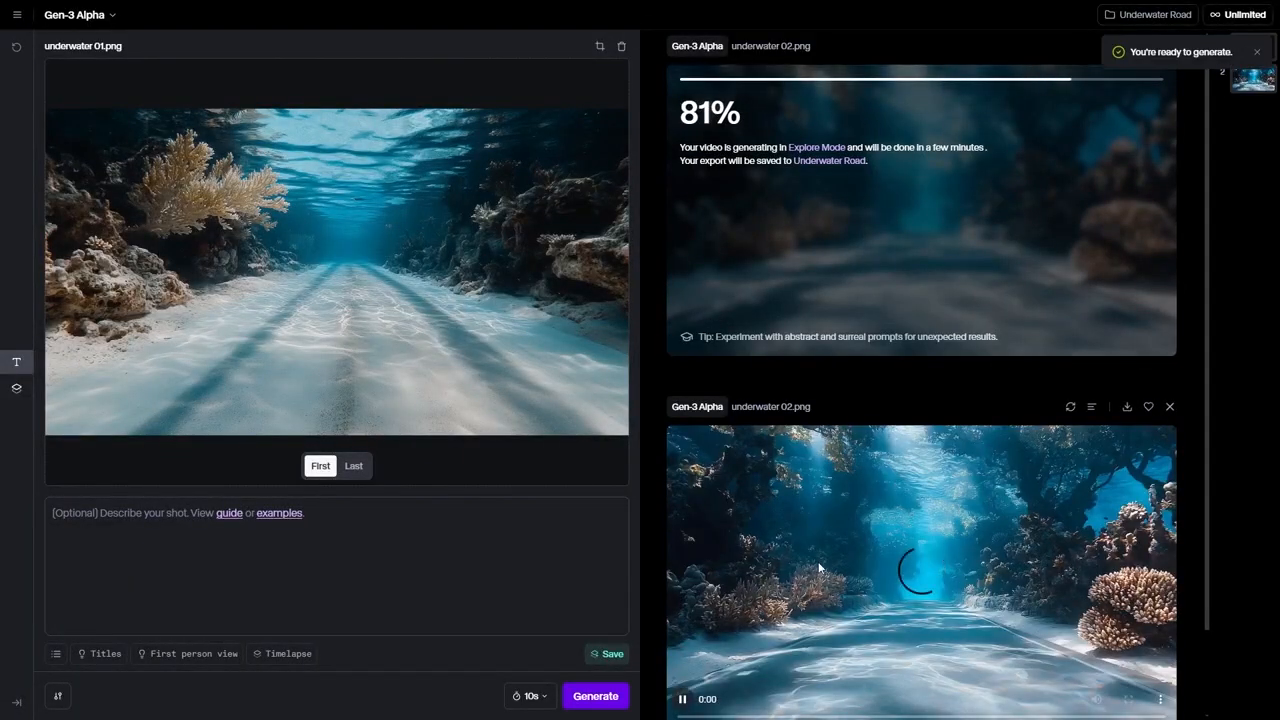
Compare the generated underwater road videos full screen, covering the promptless, white whale and white fish versions.
double_click(818, 567)
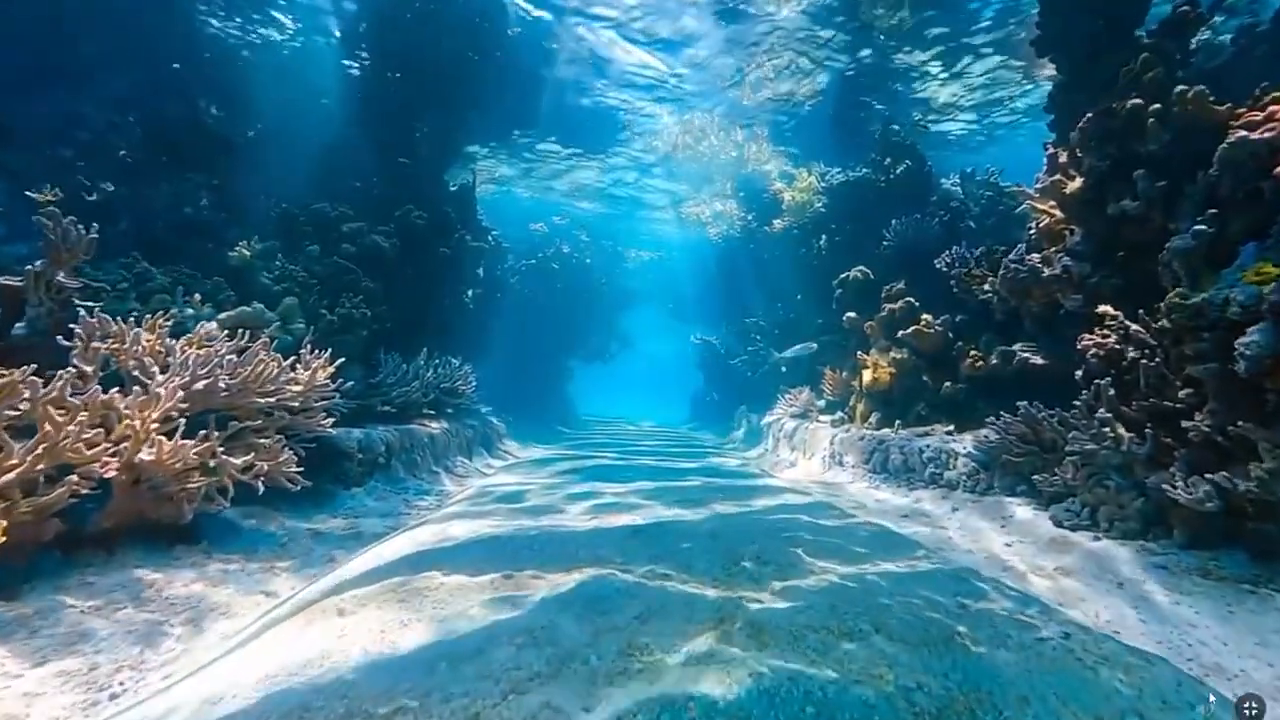
click(1249, 705)
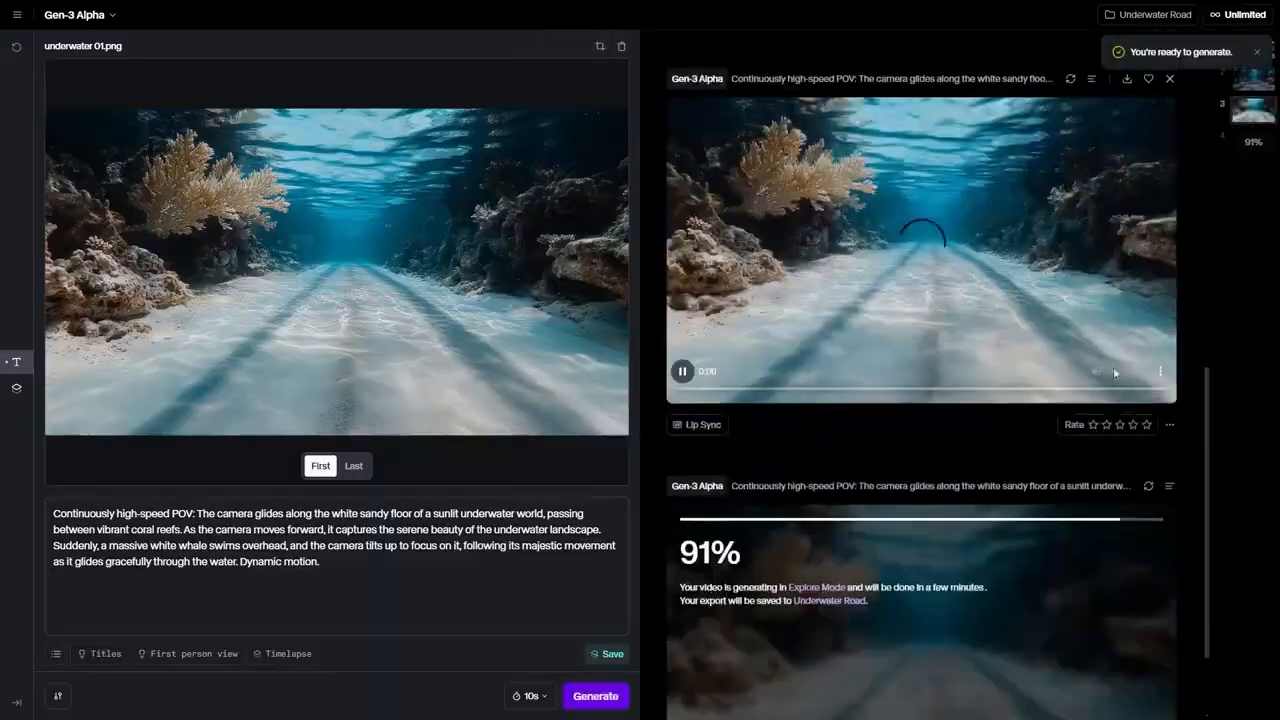
click(1113, 366)
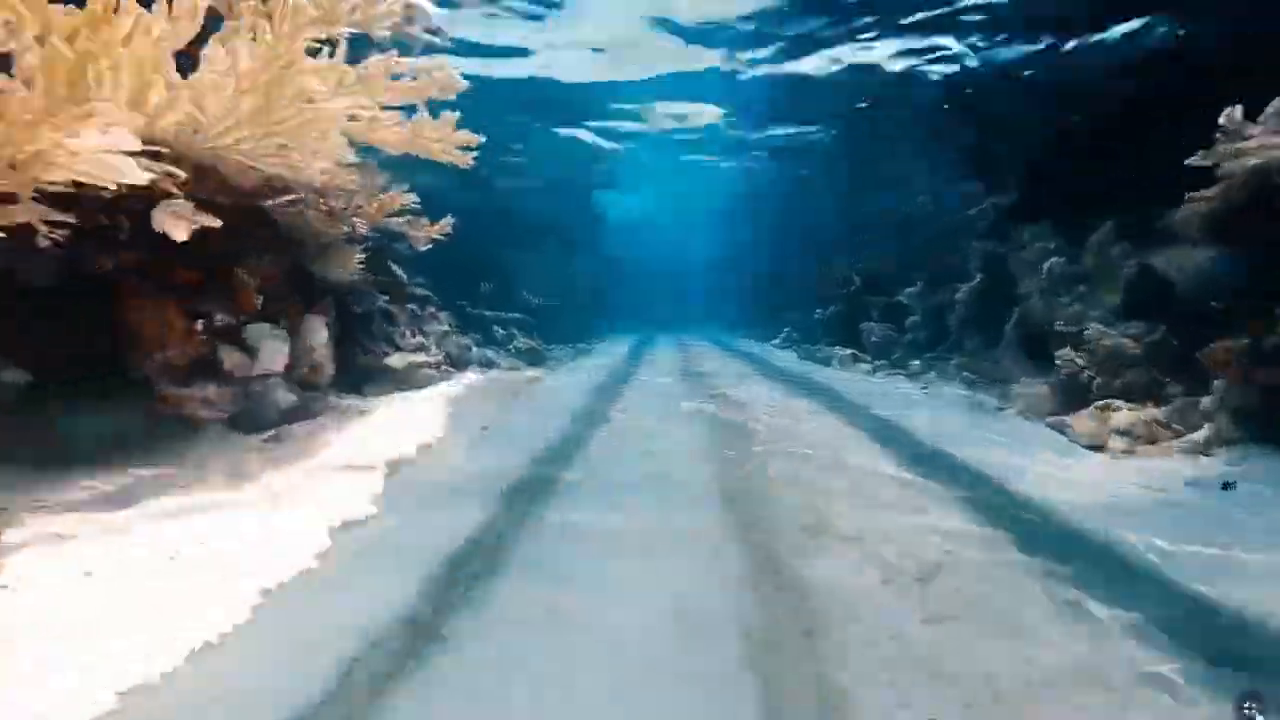
key(Escape)
double_click(1080, 567)
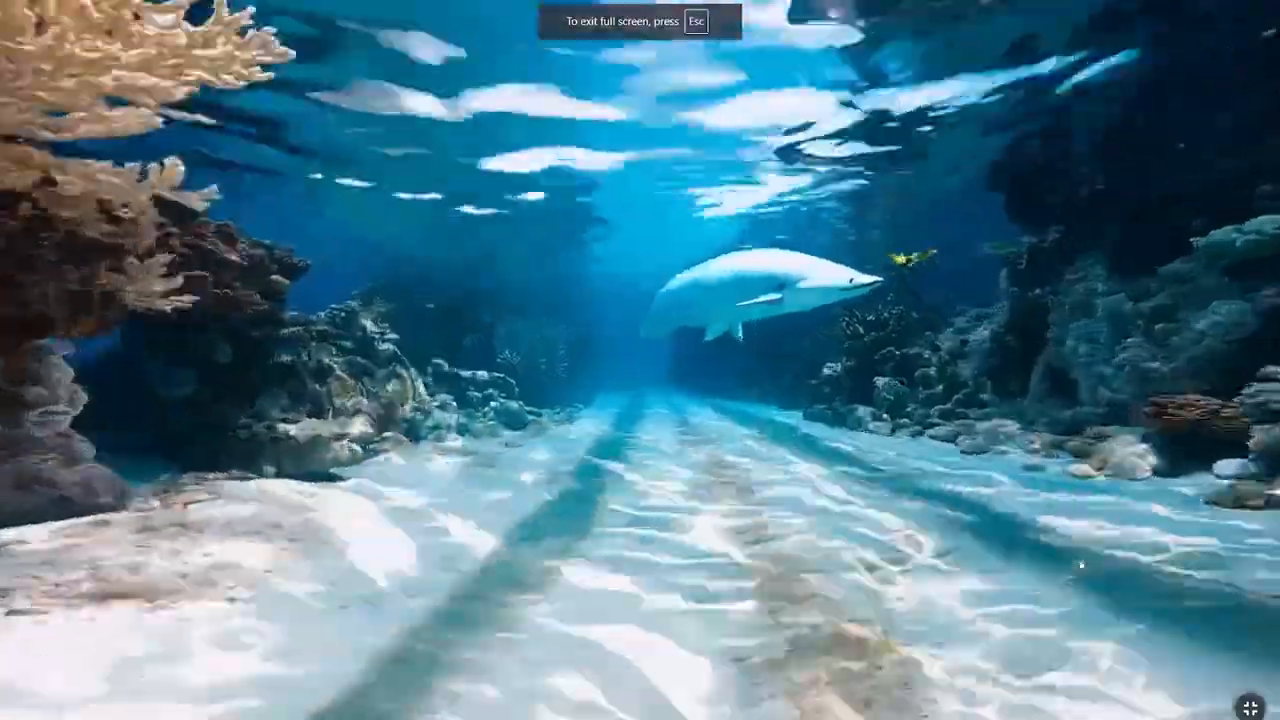
double_click(1076, 461)
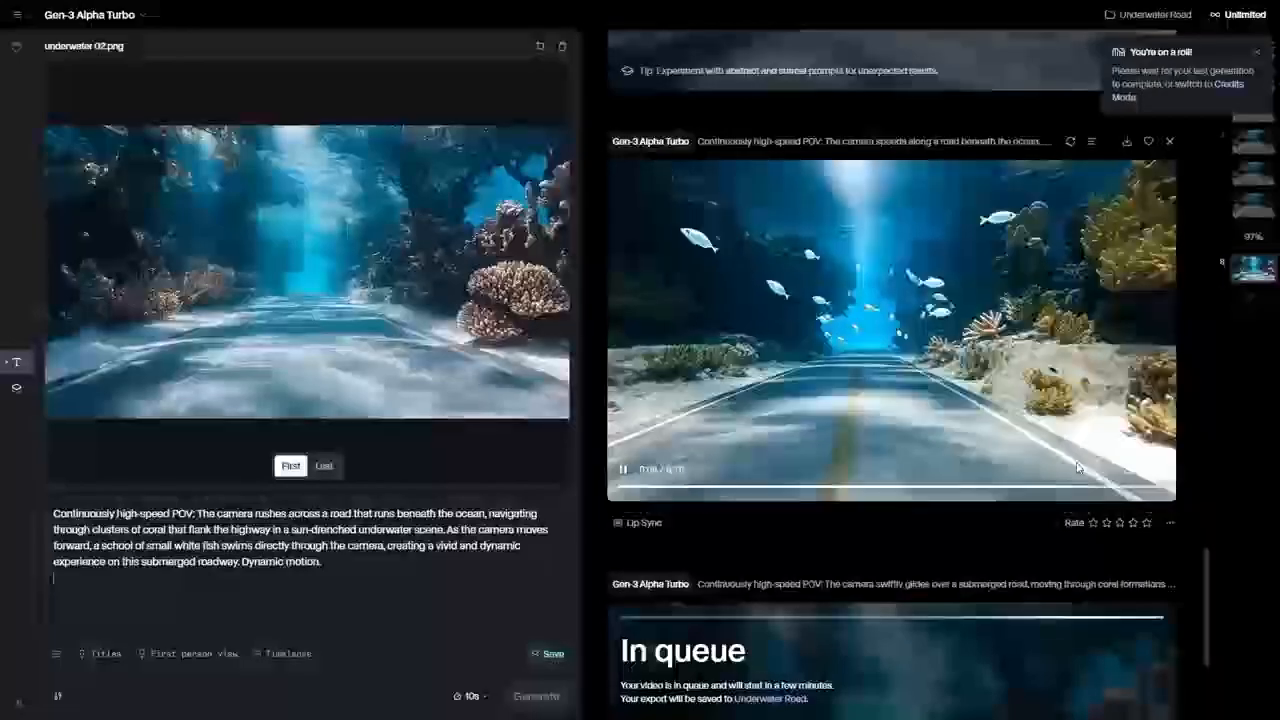
double_click(1077, 467)
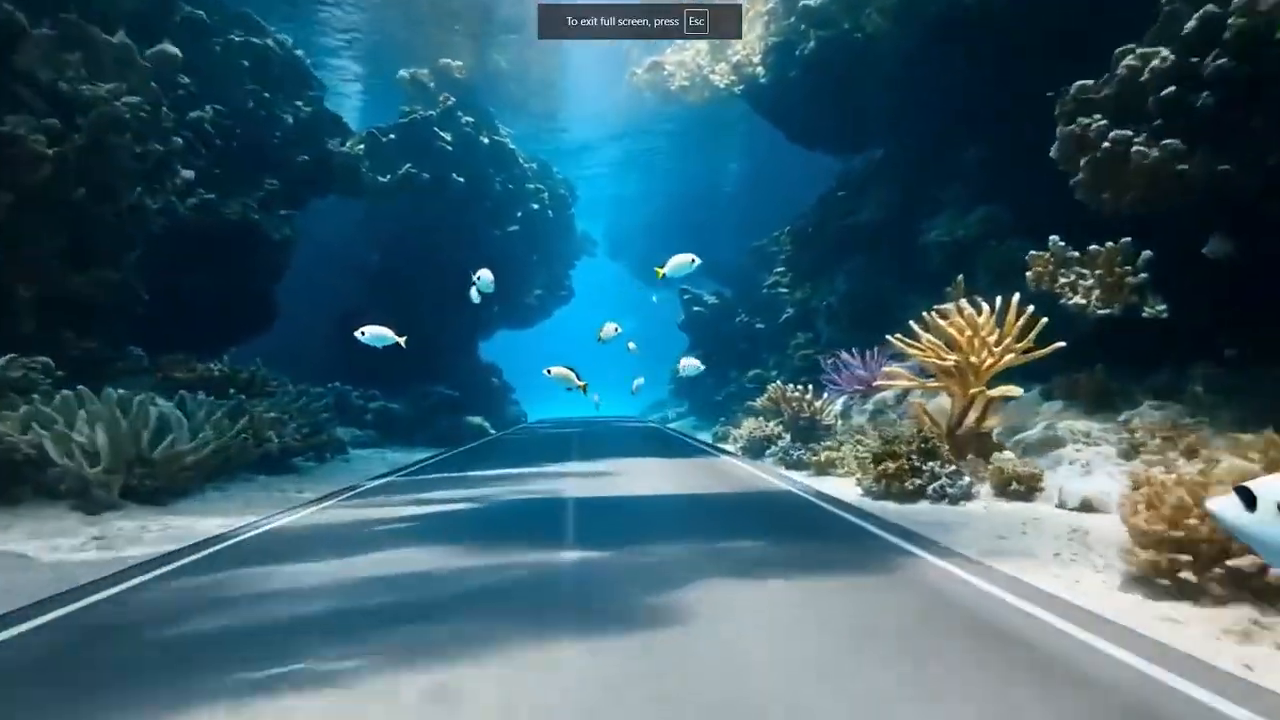
double_click(807, 558)
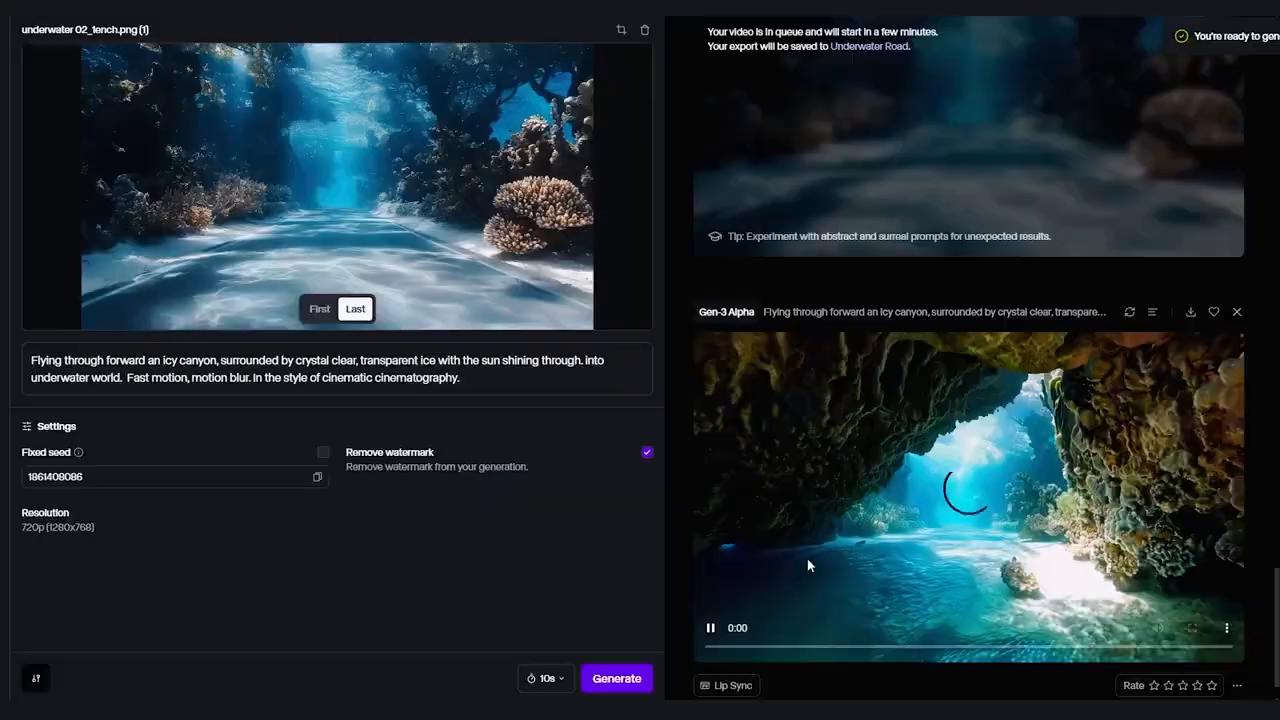
Play the generated videos of the icy canyon transitioning into the underwater road full screen.
double_click(795, 555)
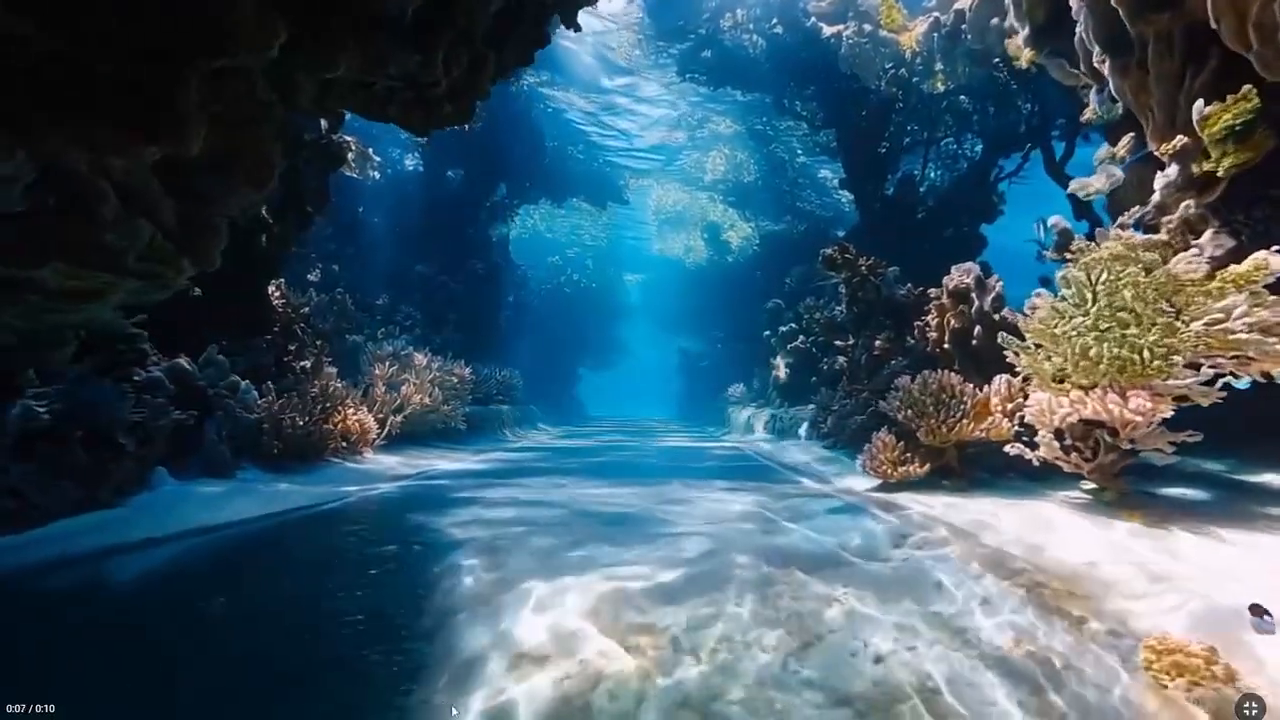
key(Escape)
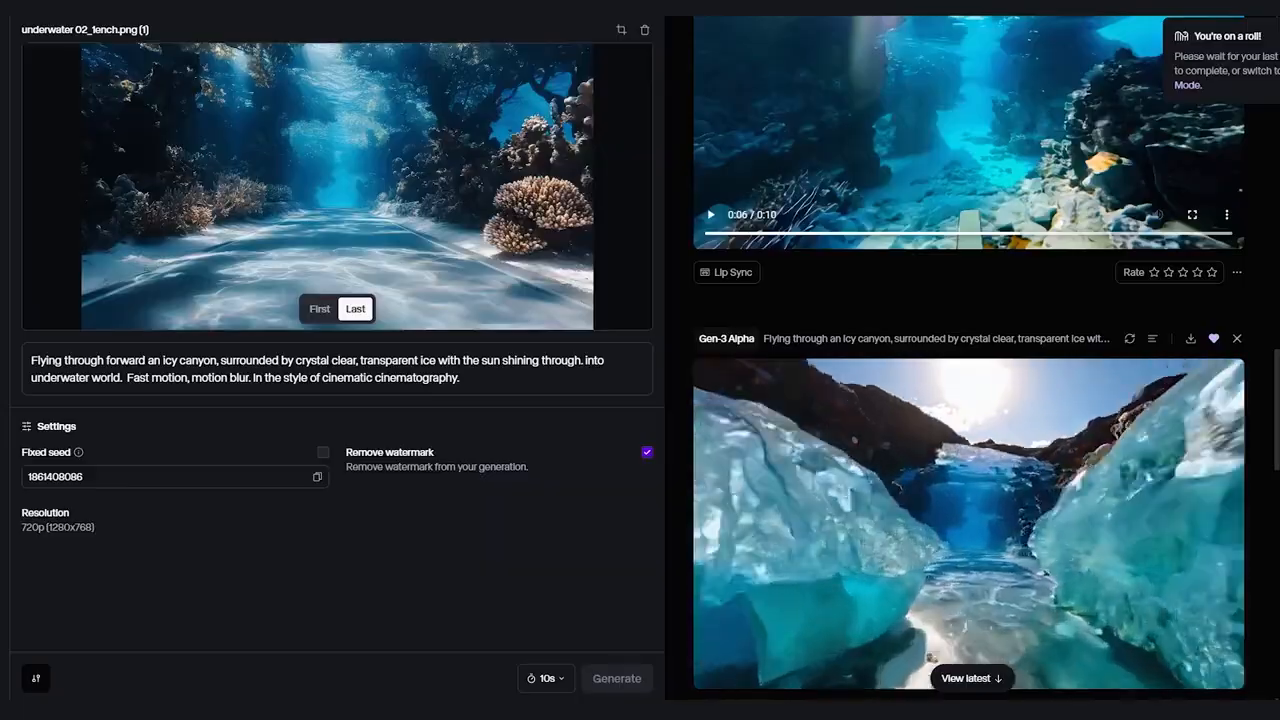
click(1192, 654)
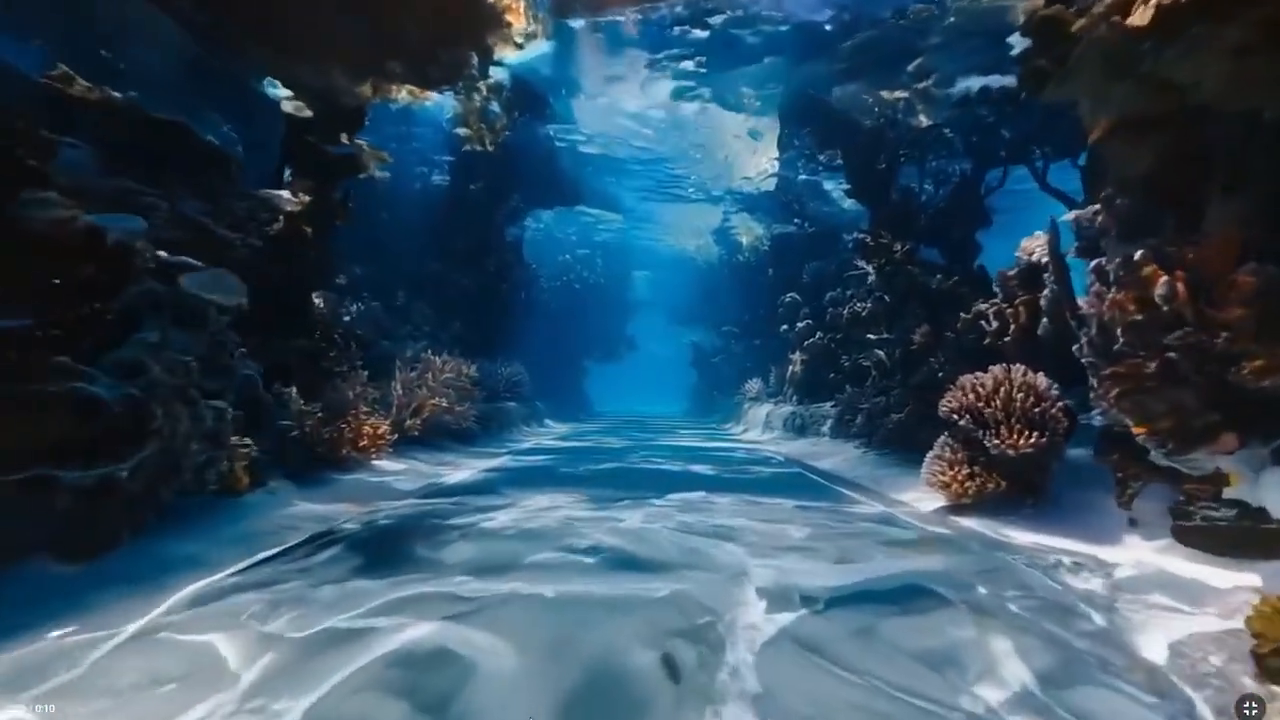
key(Escape)
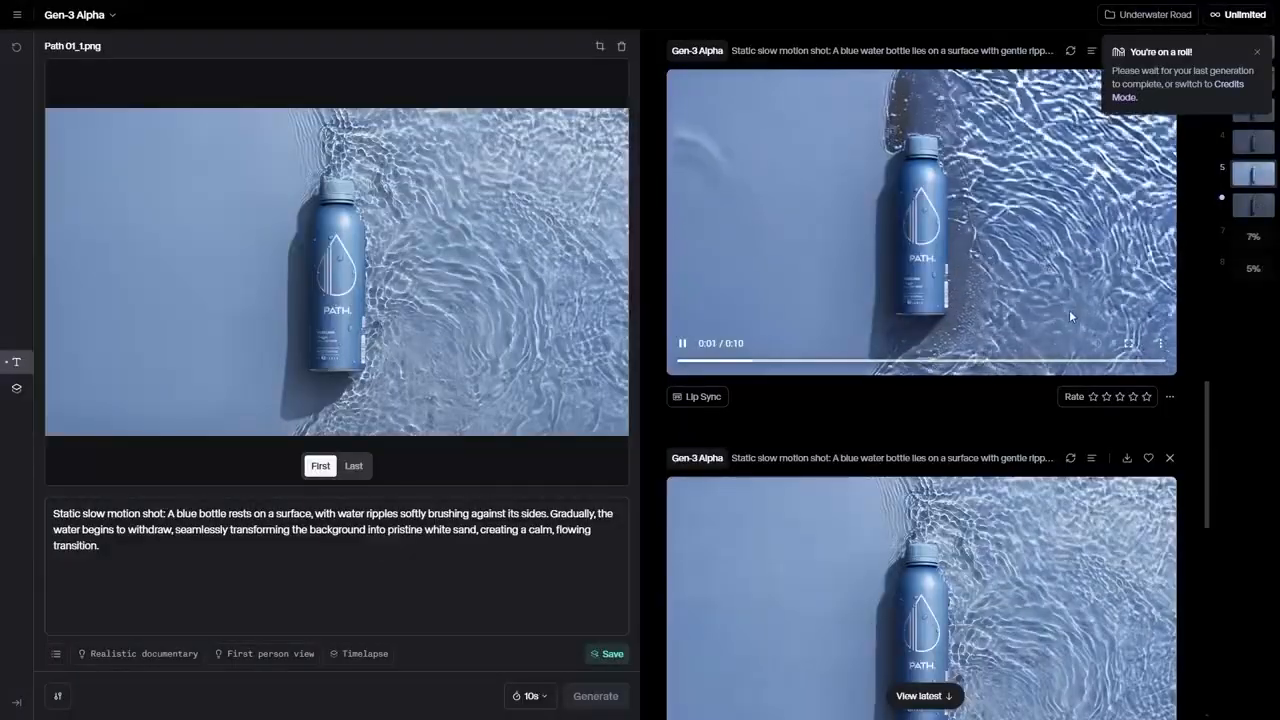
Review the slow-motion PATH bottle videos in which the rippling water turns into white sand.
click(1128, 344)
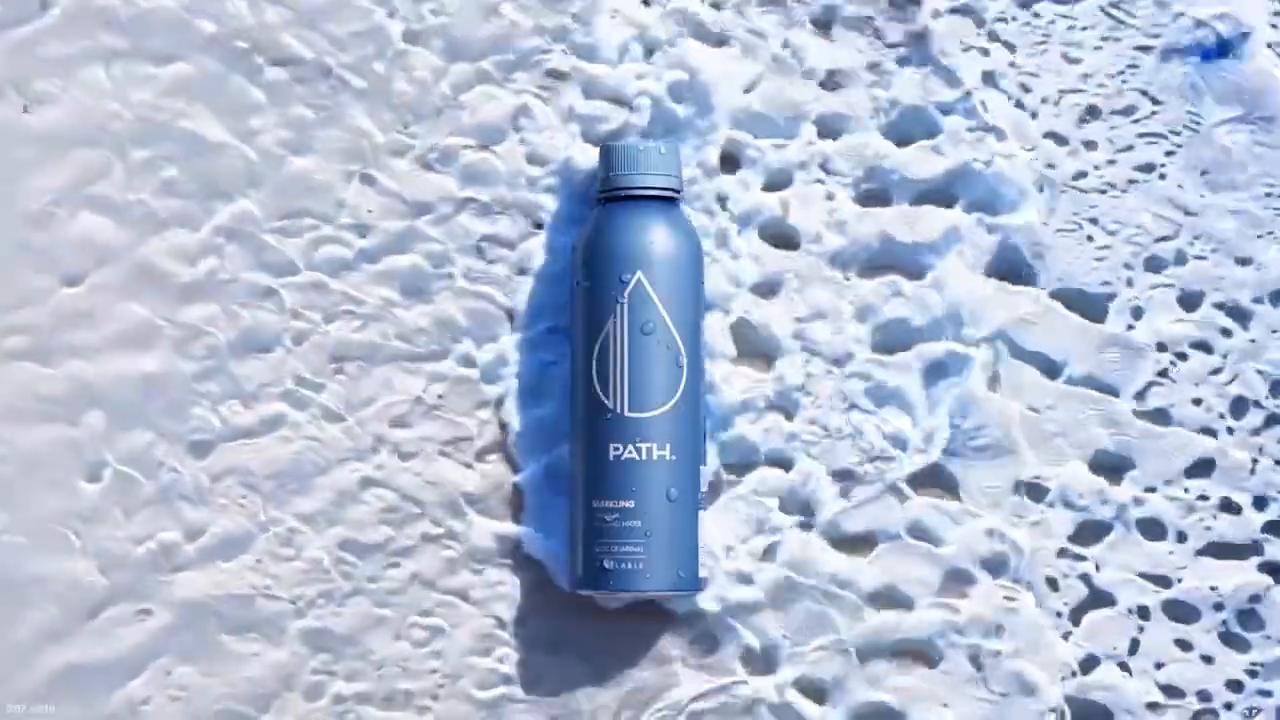
key(Escape)
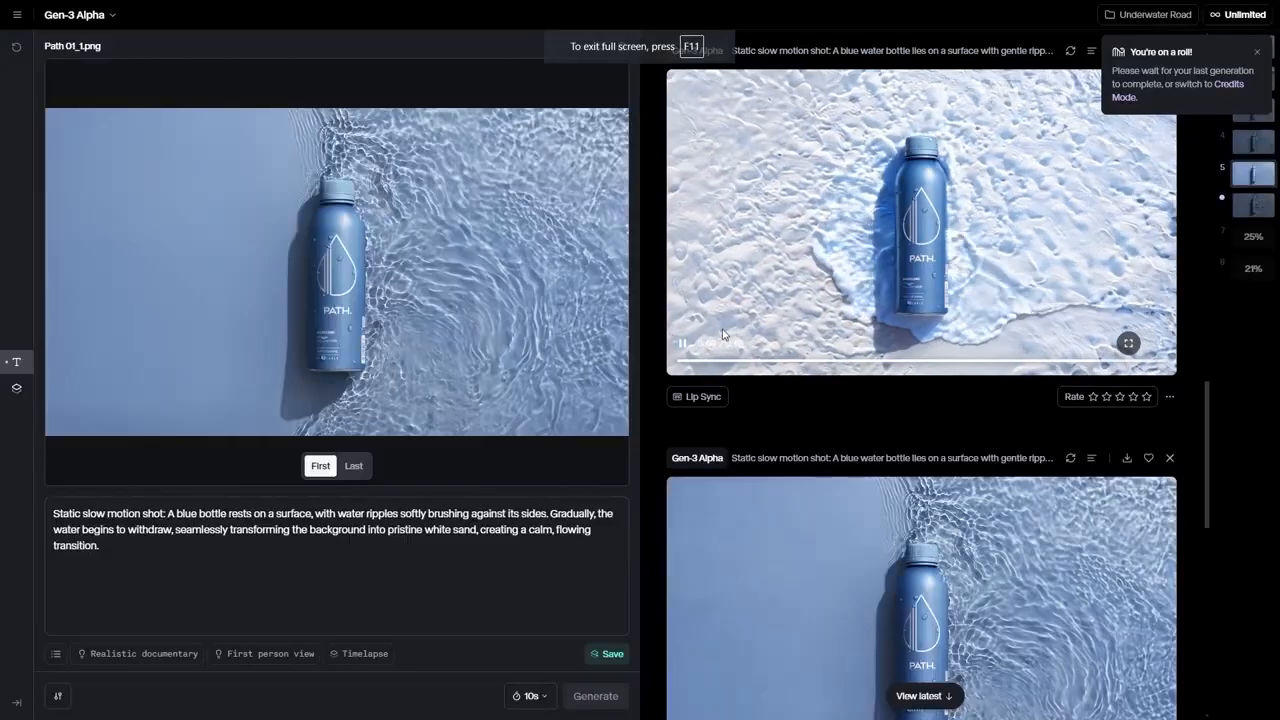
scroll(805, 308, down, 4)
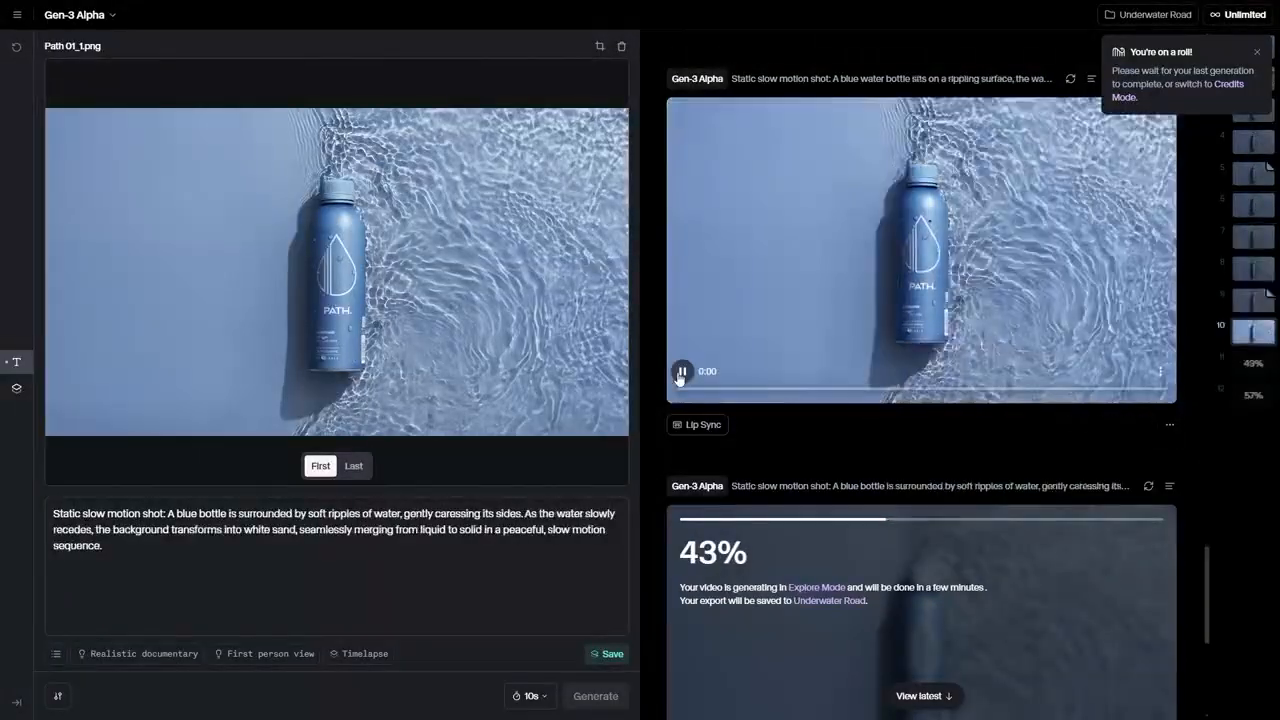
scroll(909, 406, up, 2)
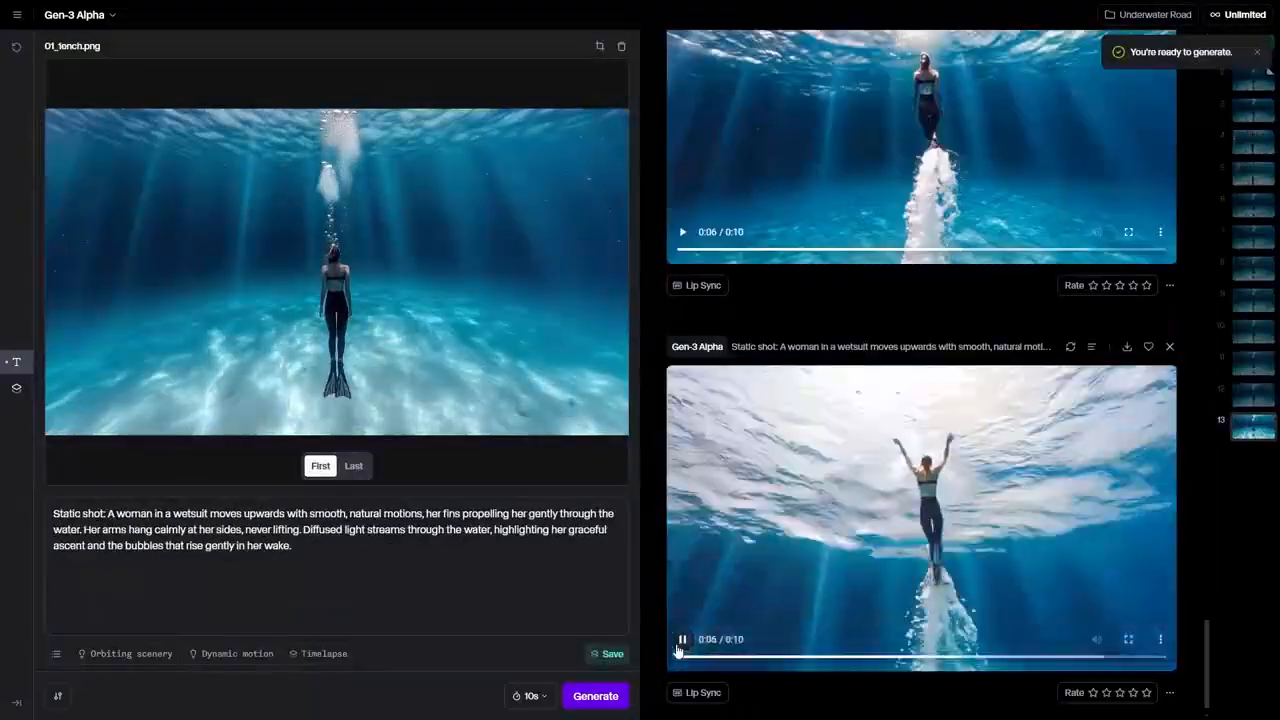
Review the generated diver videos, viewing the takes where white sand forms into a woman full screen.
scroll(752, 541, down, 2)
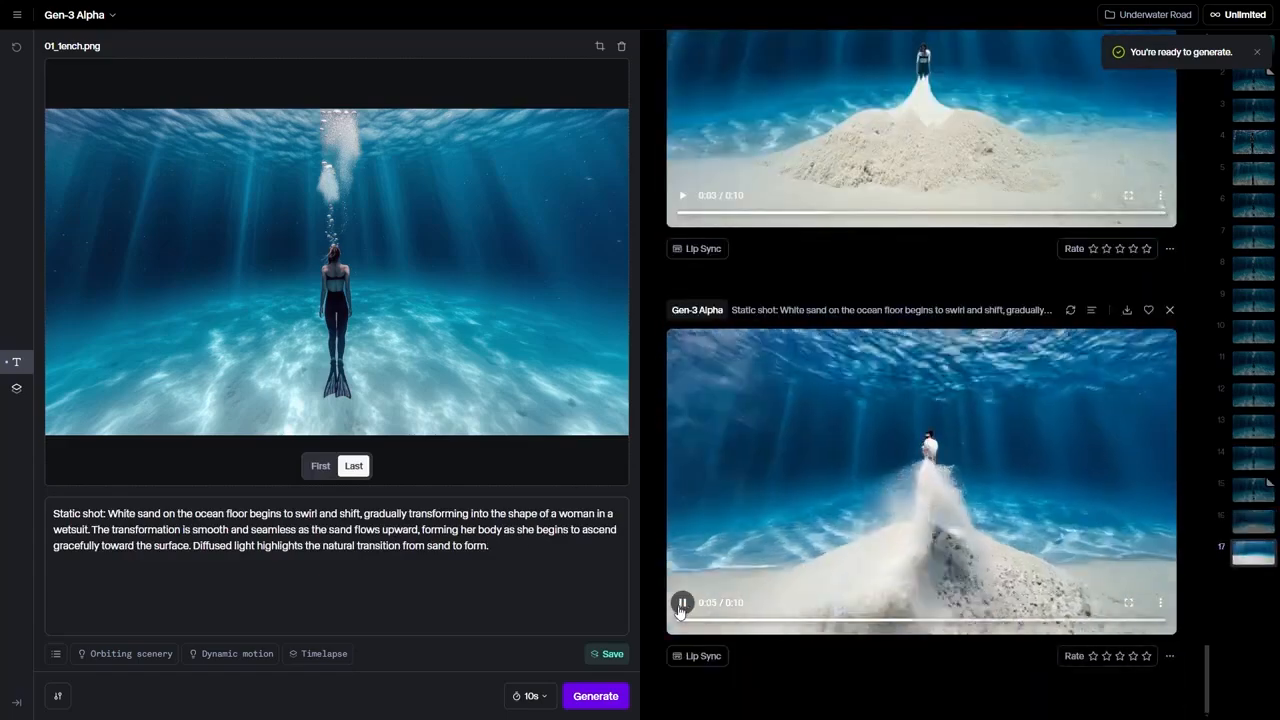
click(1128, 602)
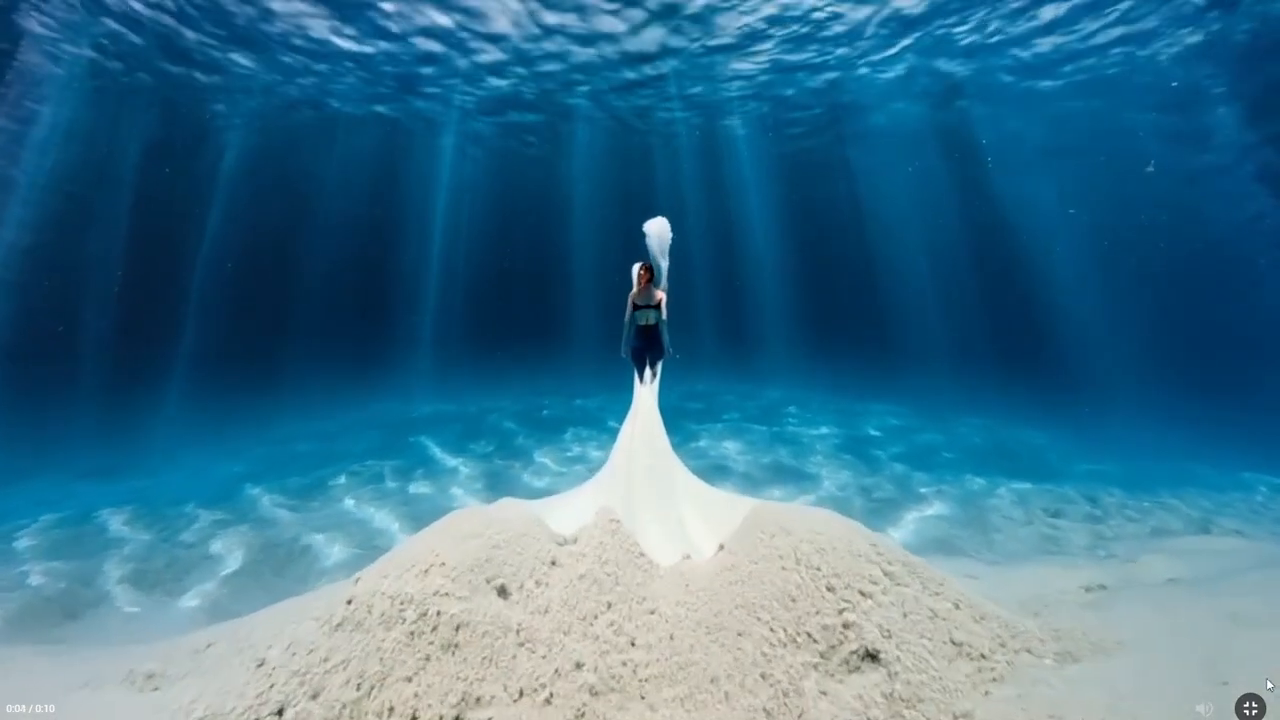
key(Escape)
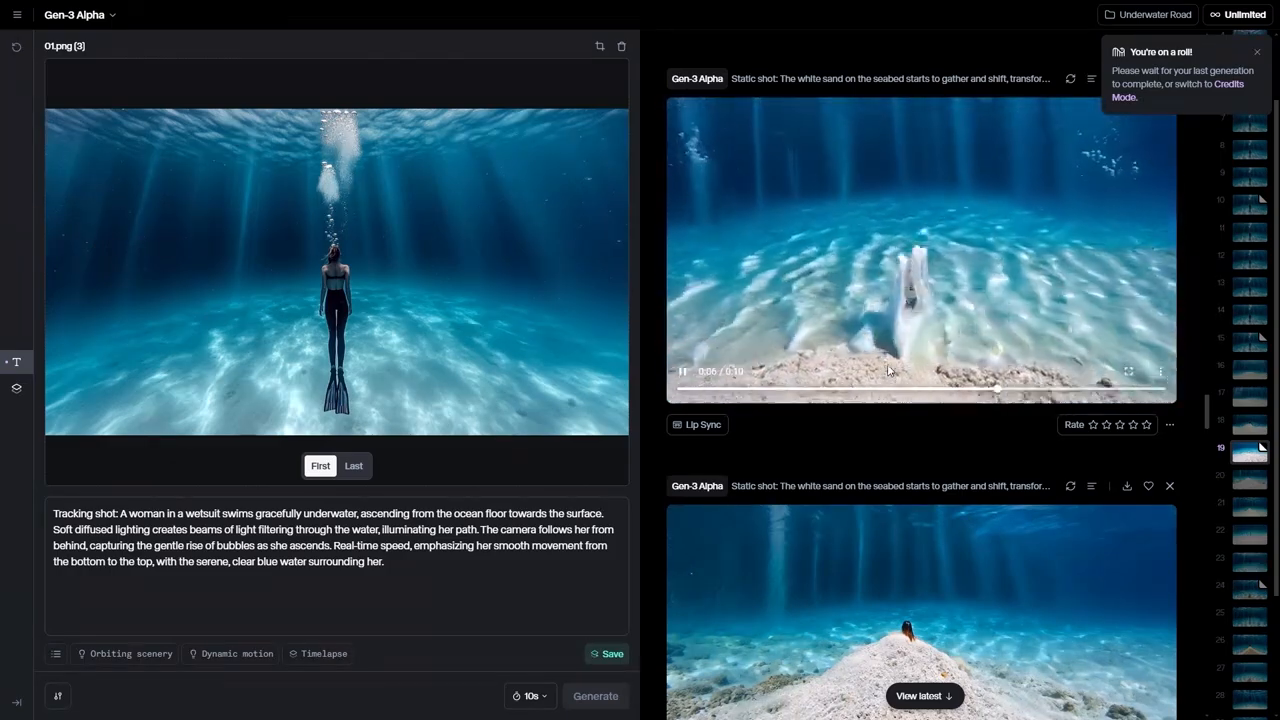
double_click(895, 386)
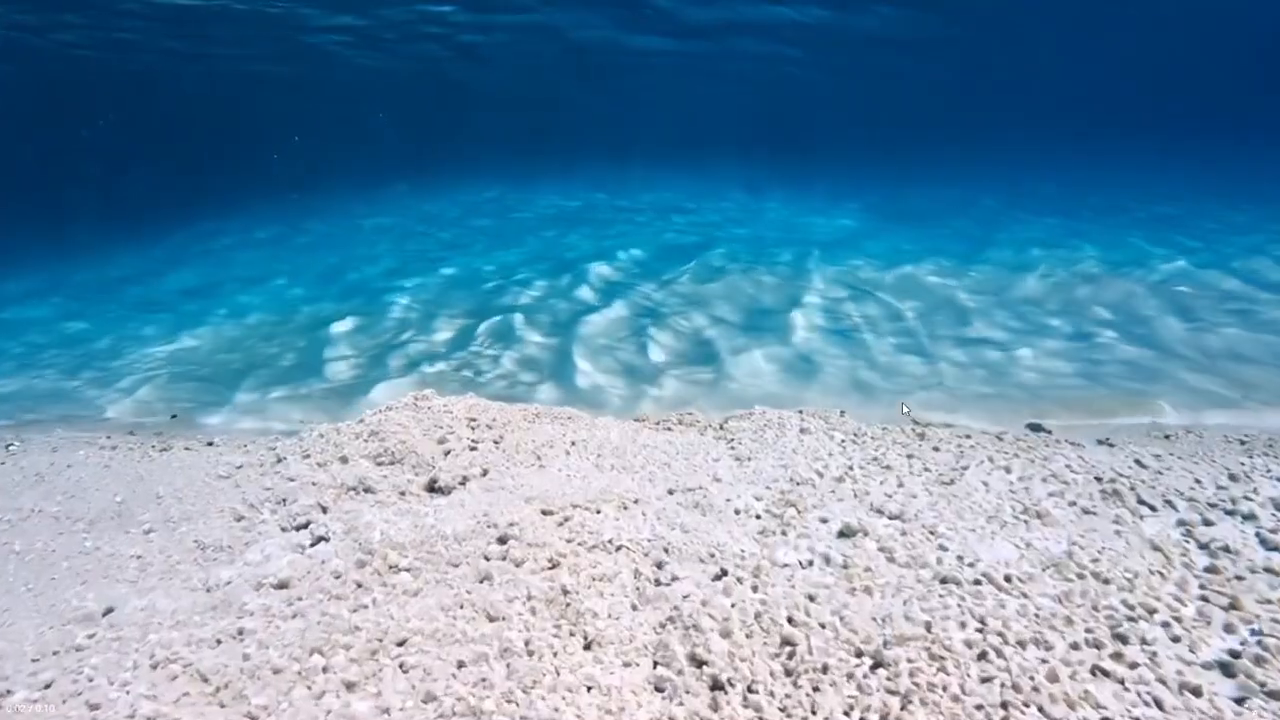
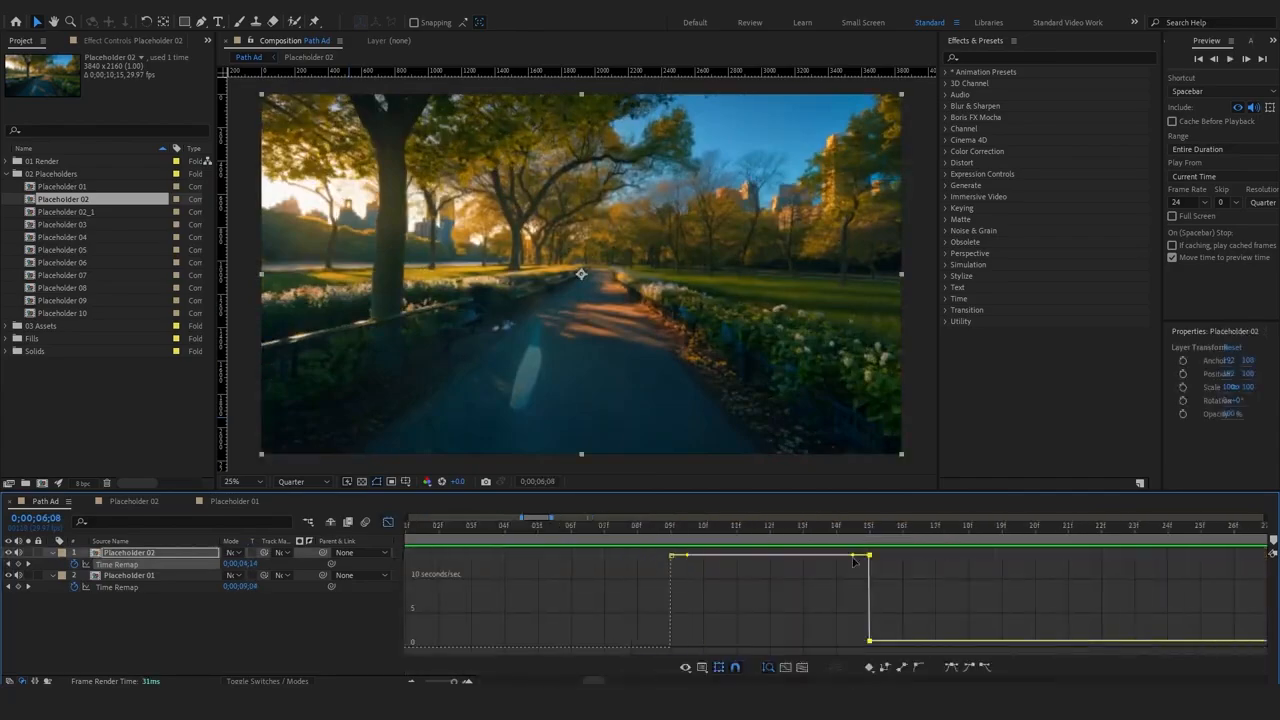
Close the Placeholder 02 time-remap graph in the Path Ad composition and save the project.
click(388, 522)
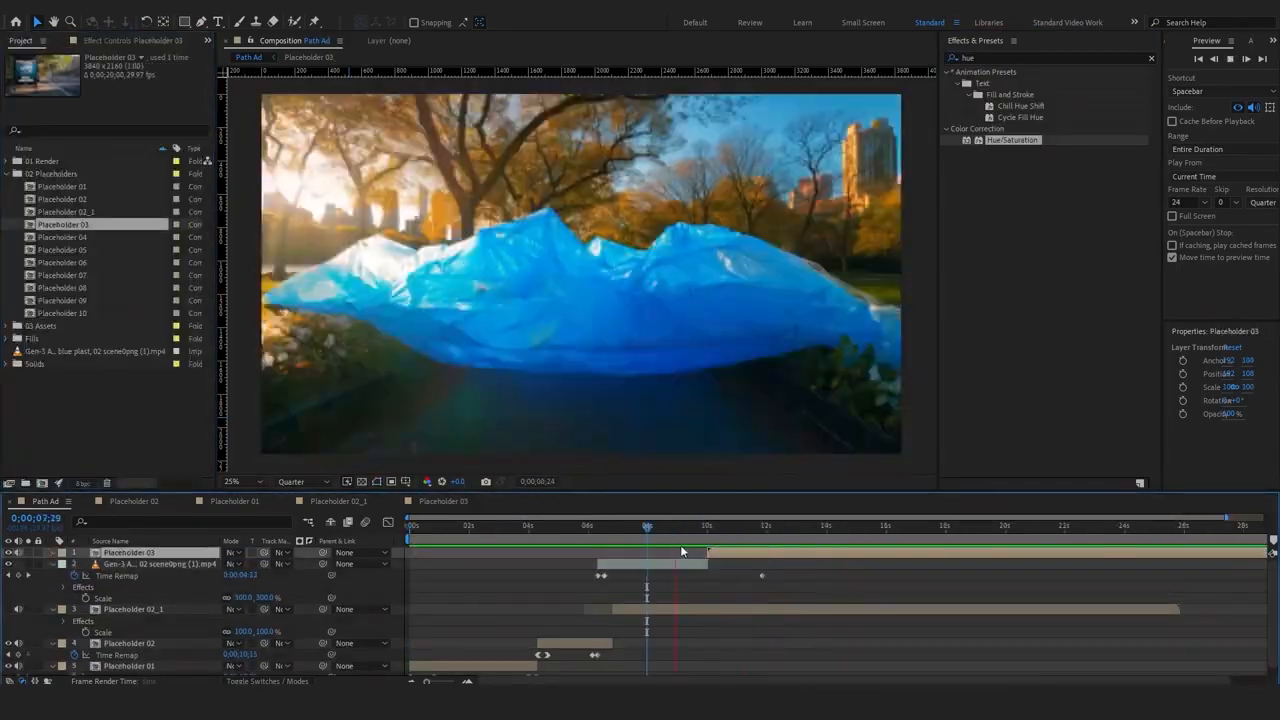
key(ctrl+s)
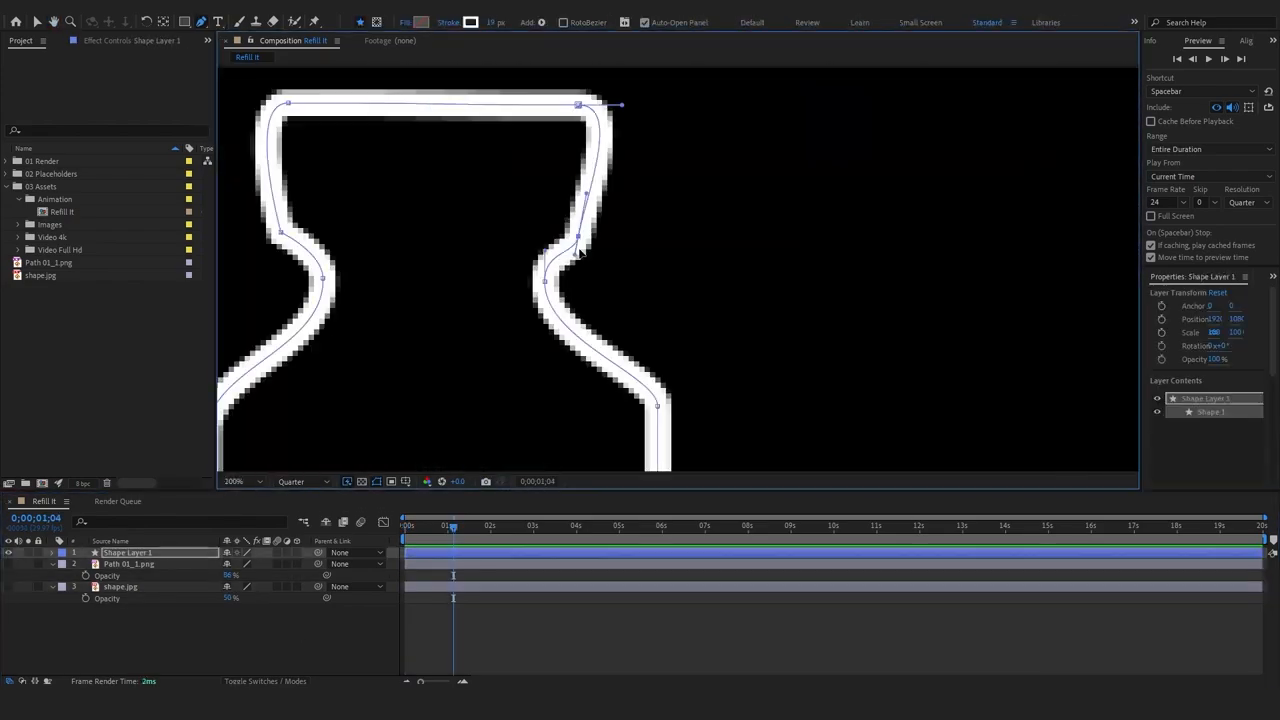
Inspect the Refill It composition closely and move the playhead to the start of Pre-comp 1 in Path Ad.
click(347, 482)
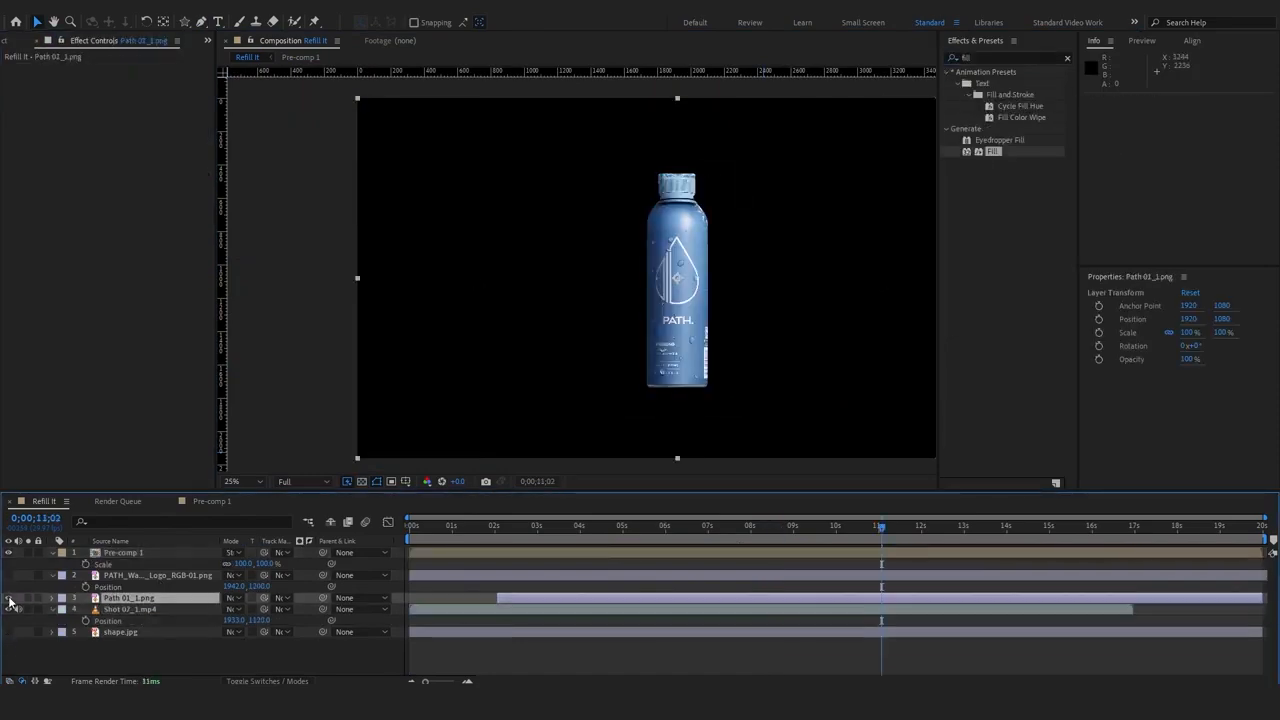
key(period)
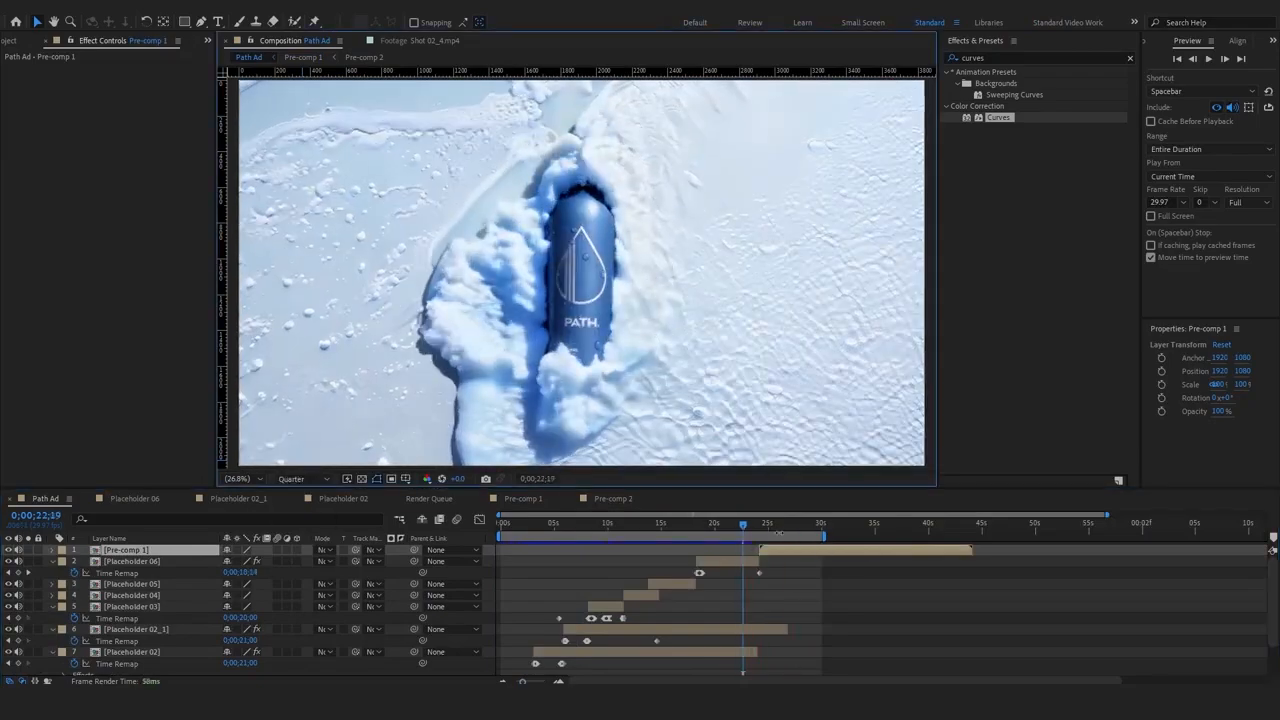
click(759, 538)
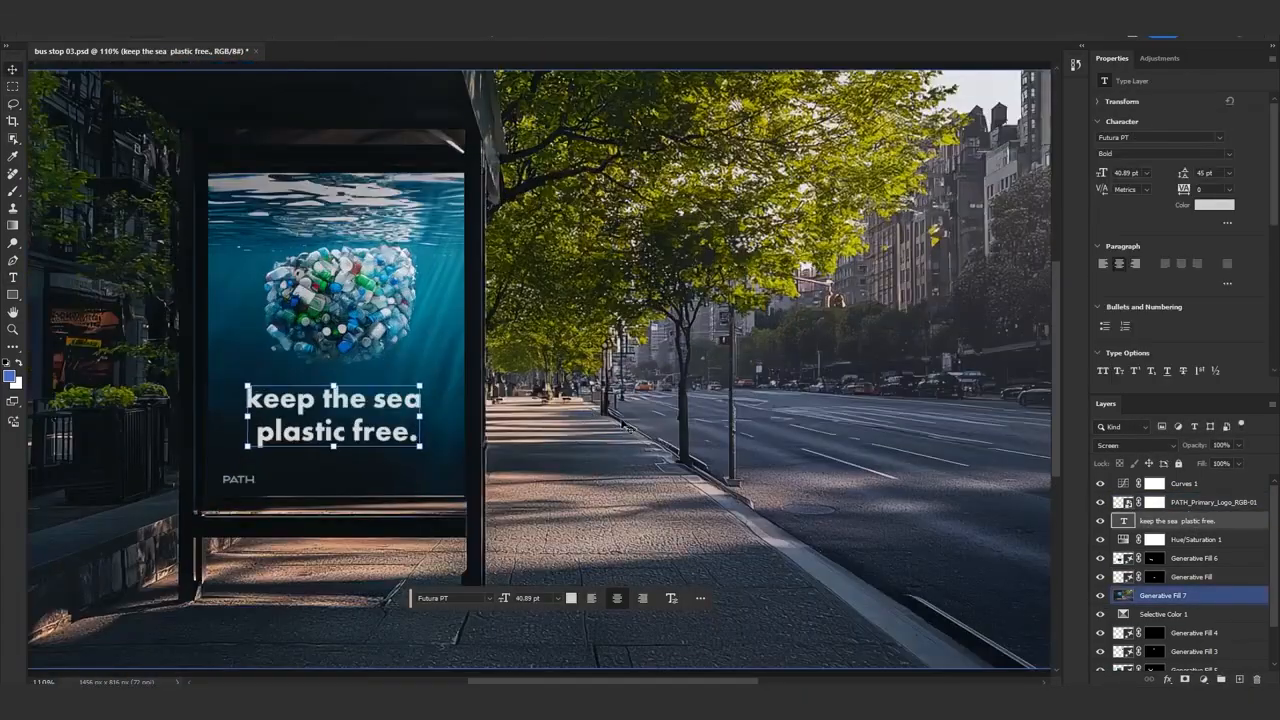
In Photoshop, duplicate the "keep the sea plastic free." text layer on the bus stop poster.
key(ctrl+j)
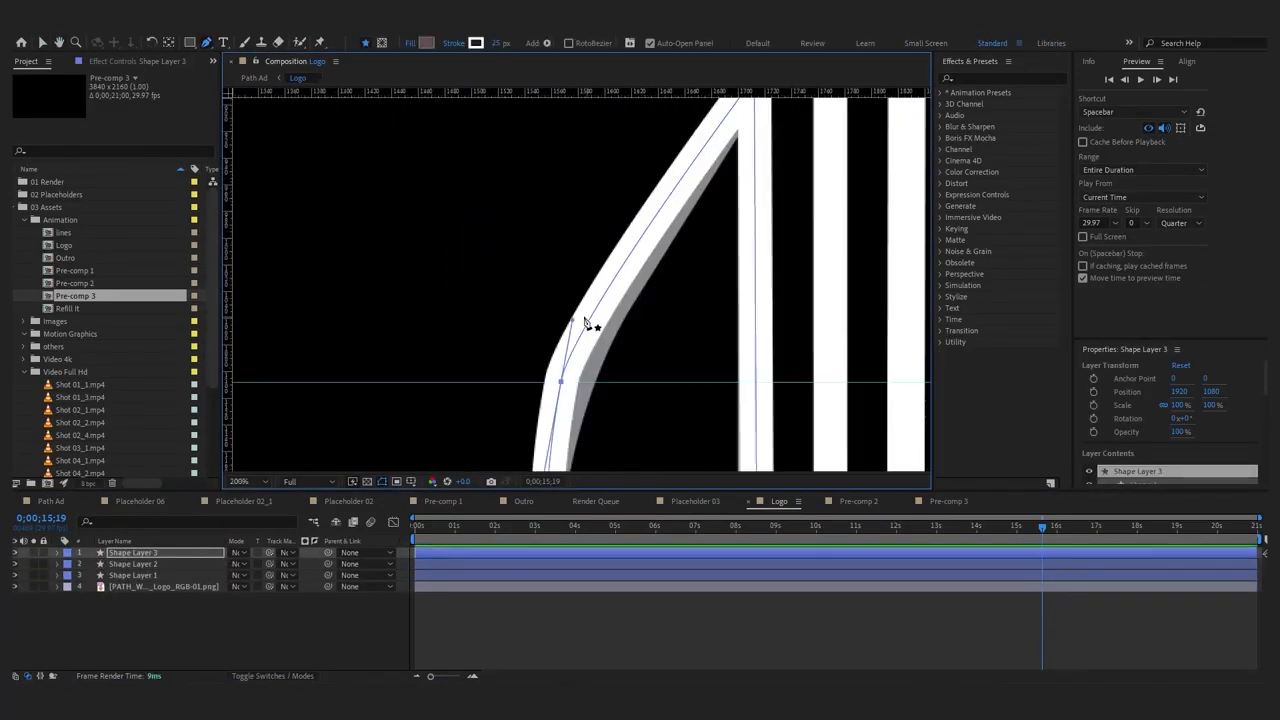
Back in After Effects, curve Shape Layer 3's path along the drop logo's outline and toggle keyframing for its Offset.
drag(587, 322, 540, 240)
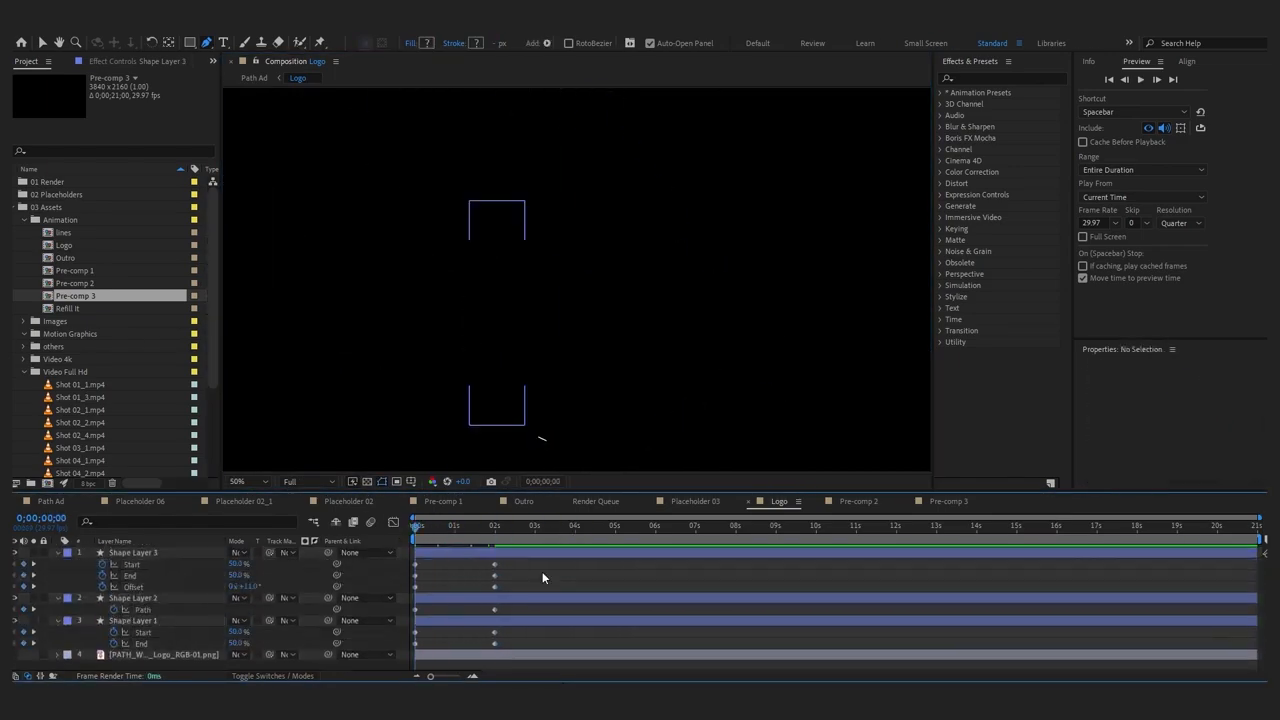
click(104, 590)
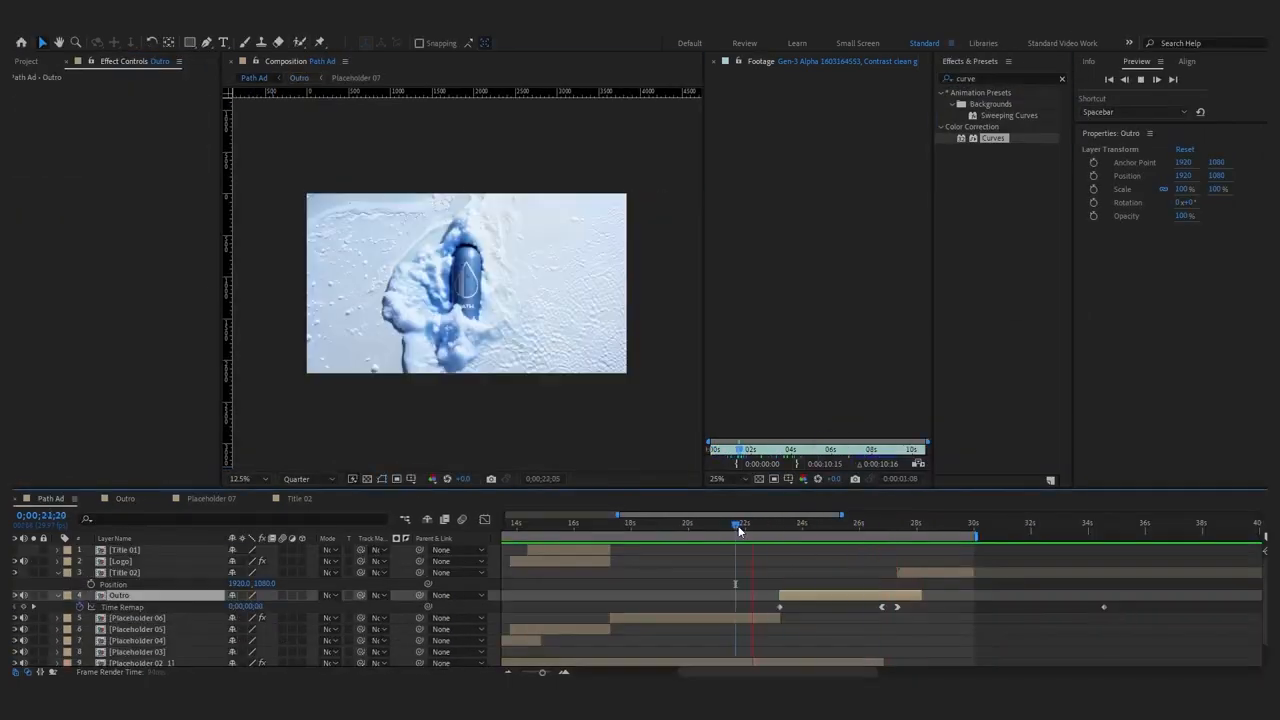
click(585, 523)
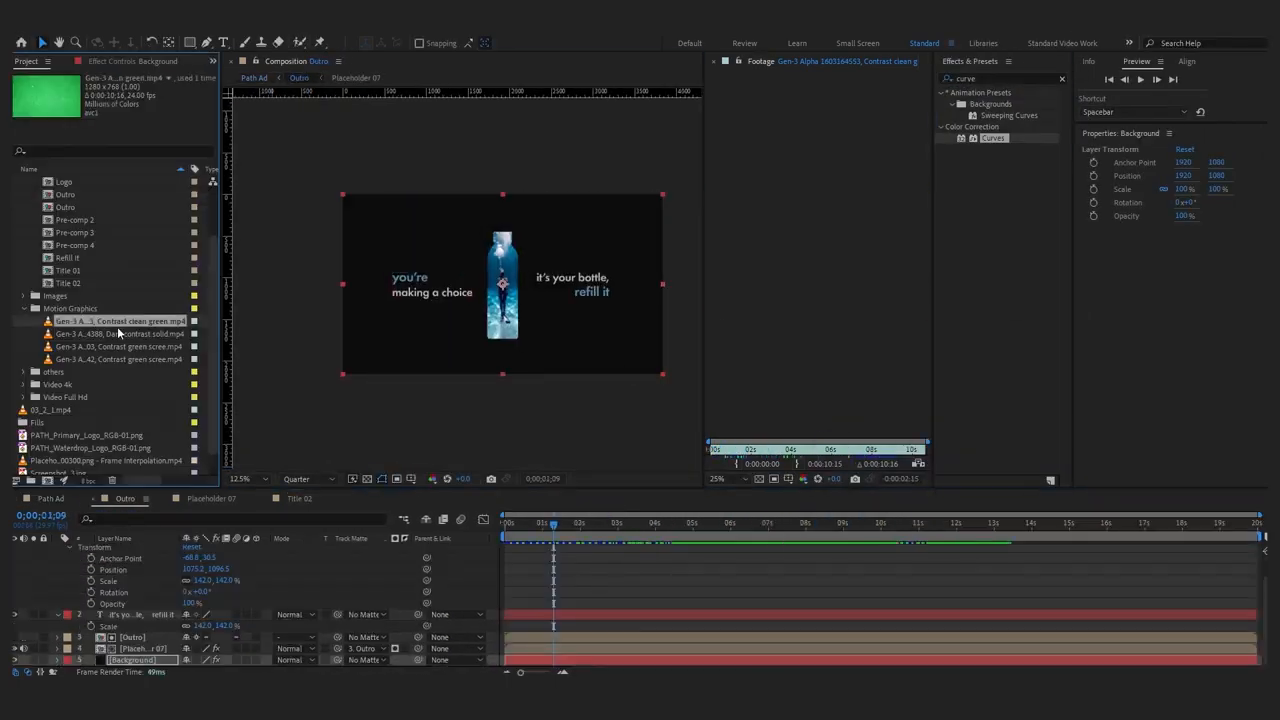
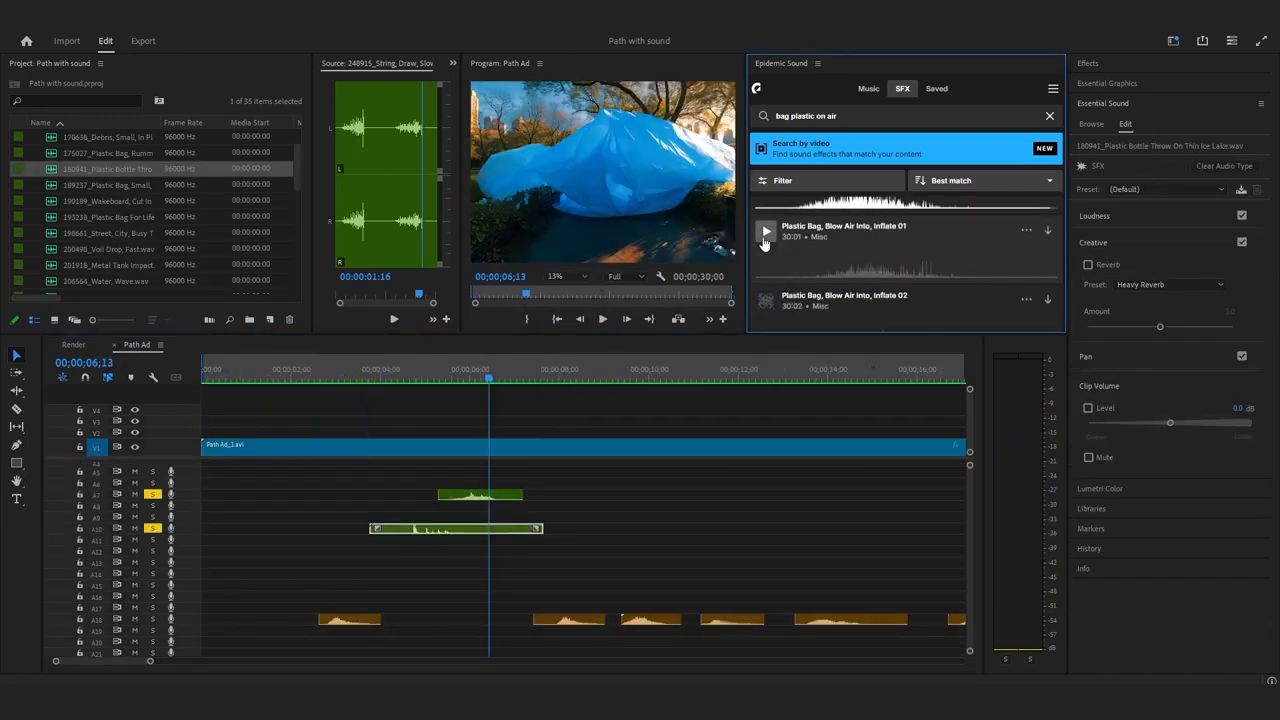
In Premiere Pro, audition the plastic bag, glass bottle and air vent sound effects among the "bag plastic on air" results.
click(765, 234)
click(765, 236)
scroll(764, 246, down, 1)
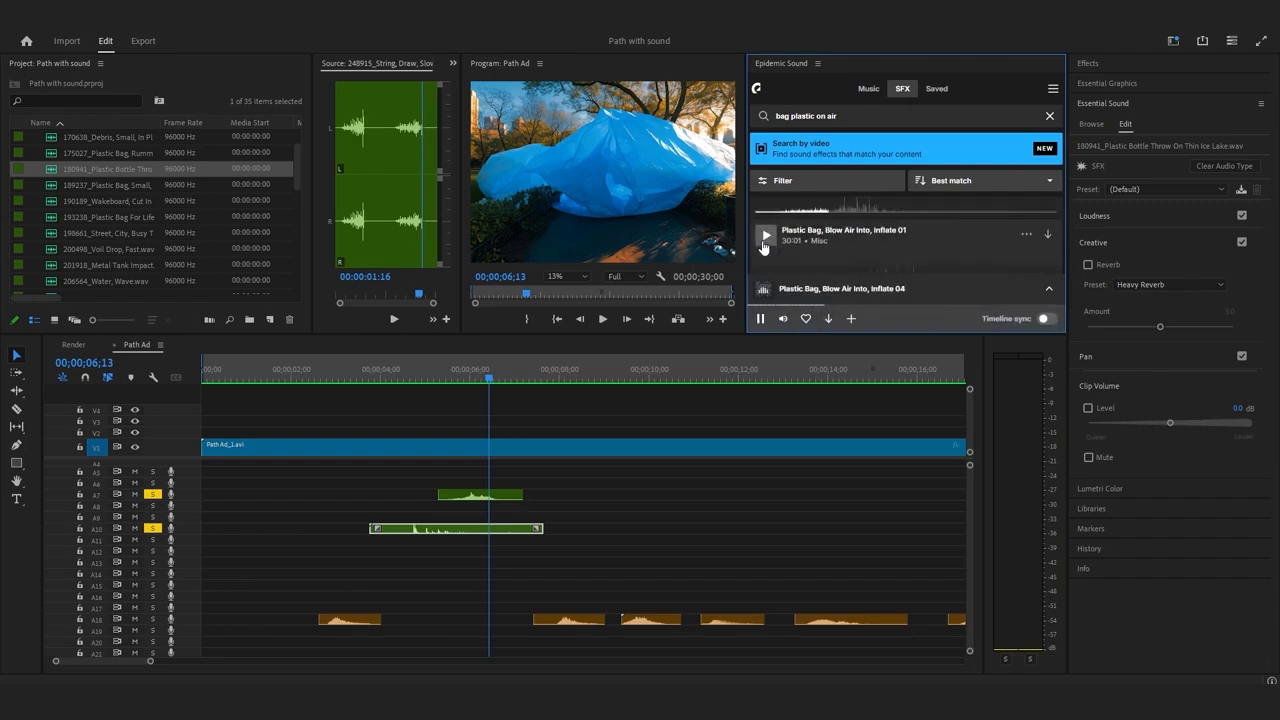
scroll(765, 246, down, 2)
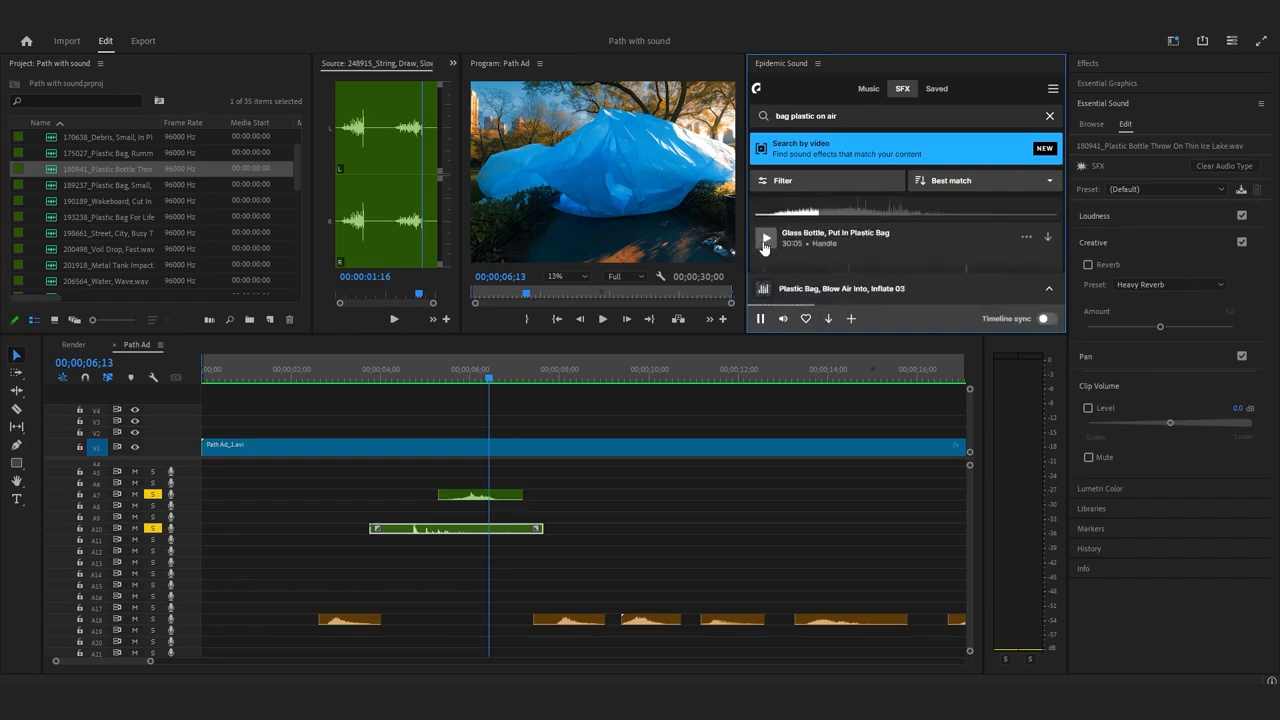
click(765, 244)
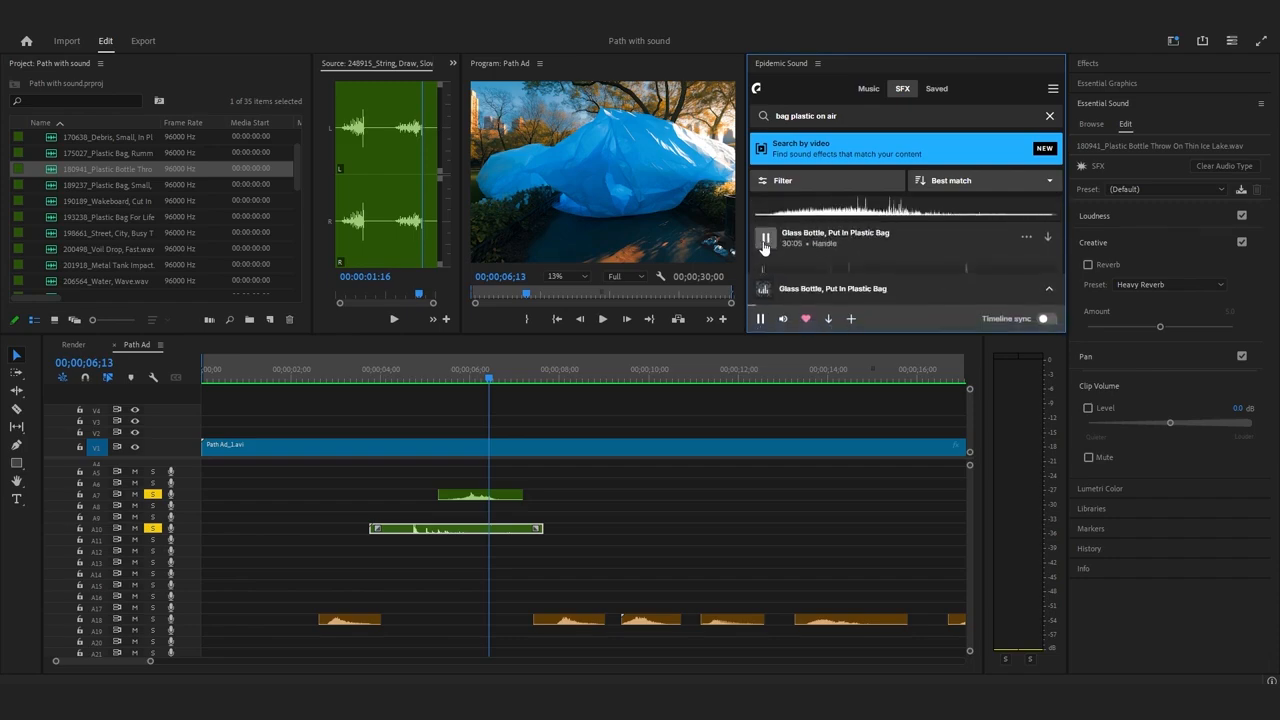
scroll(765, 246, down, 1)
click(765, 244)
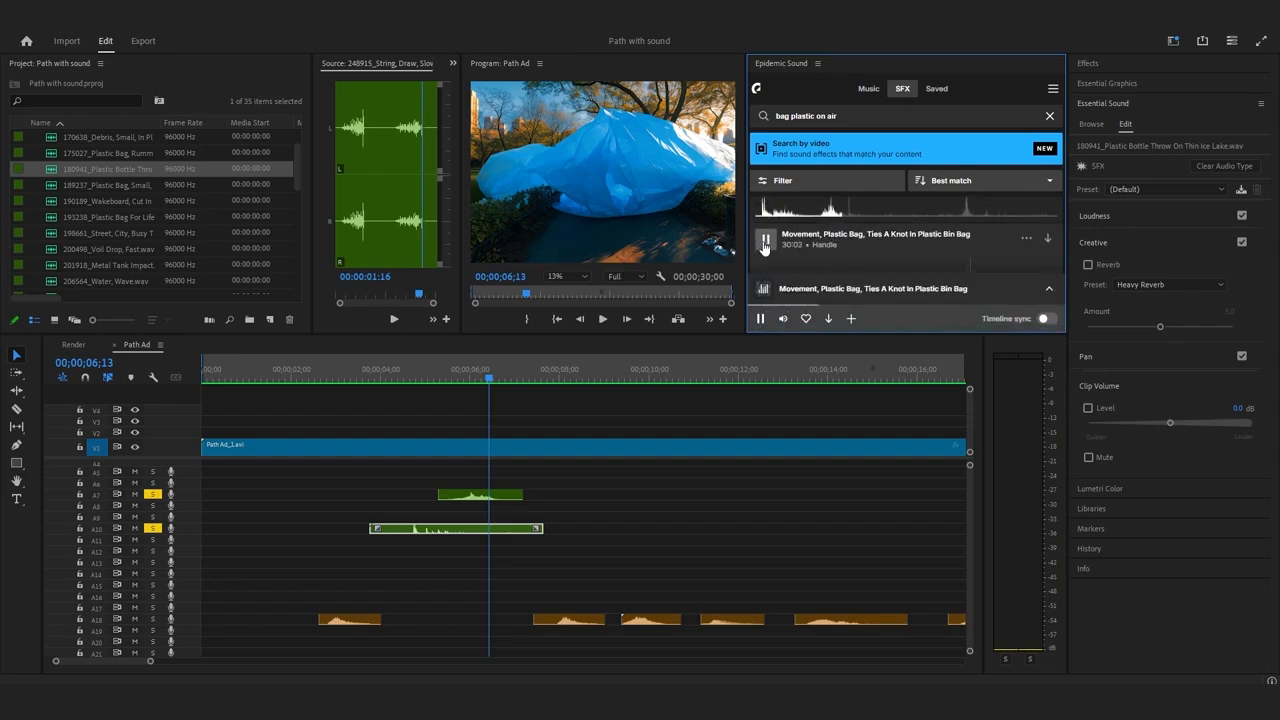
scroll(765, 246, down, 1)
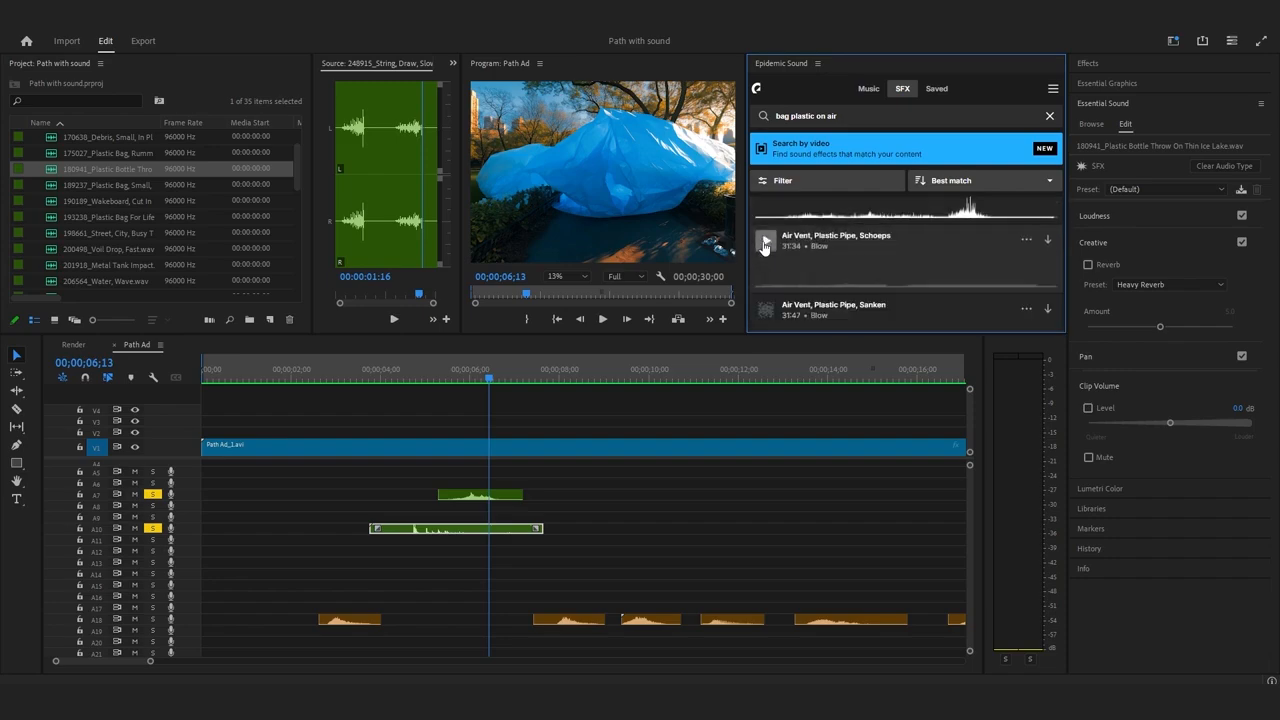
click(765, 243)
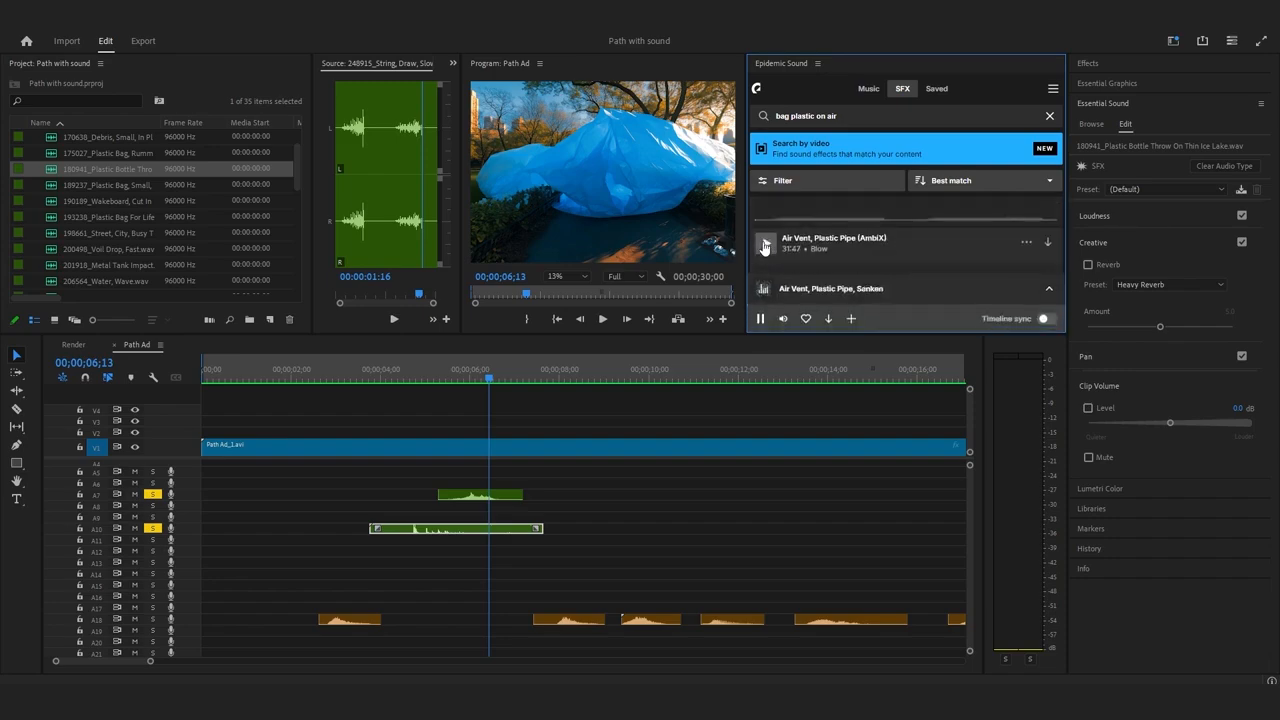
scroll(765, 246, down, 1)
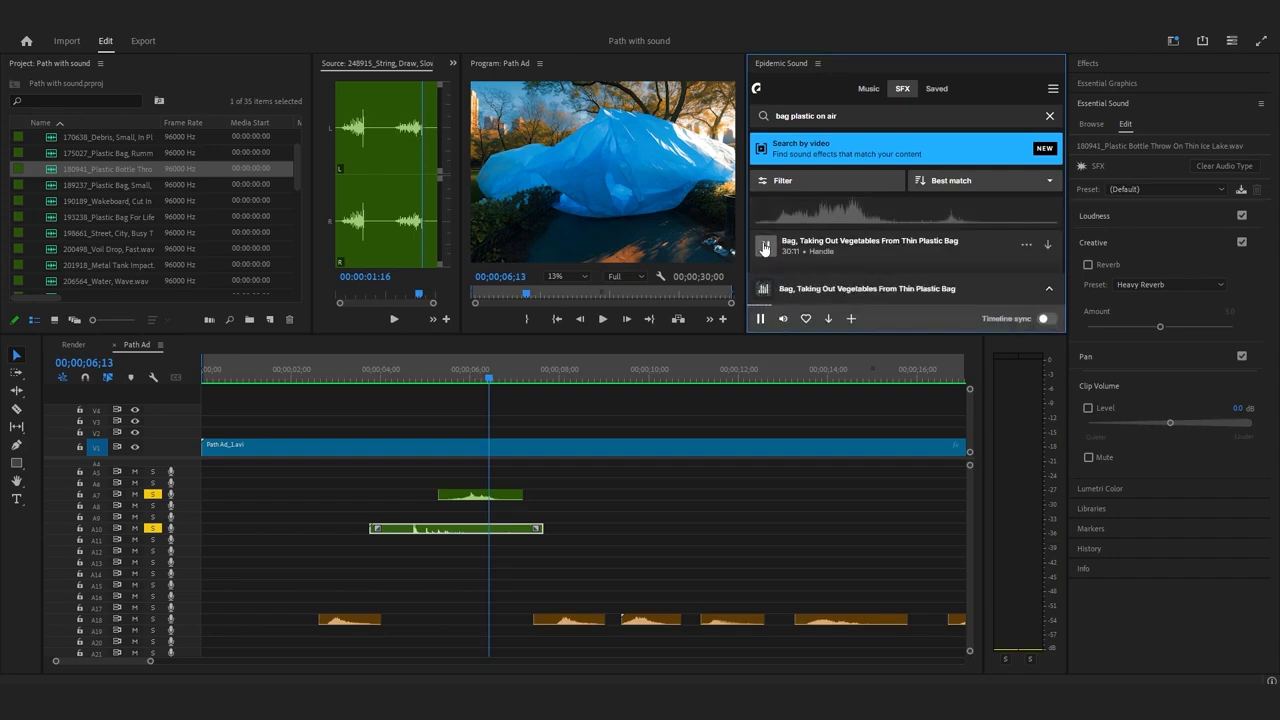
Import "Bag, Taking Out Vegetables From Thin Plastic Bag" into the timeline at the playhead.
scroll(765, 246, down, 1)
scroll(765, 246, up, 1)
click(1024, 247)
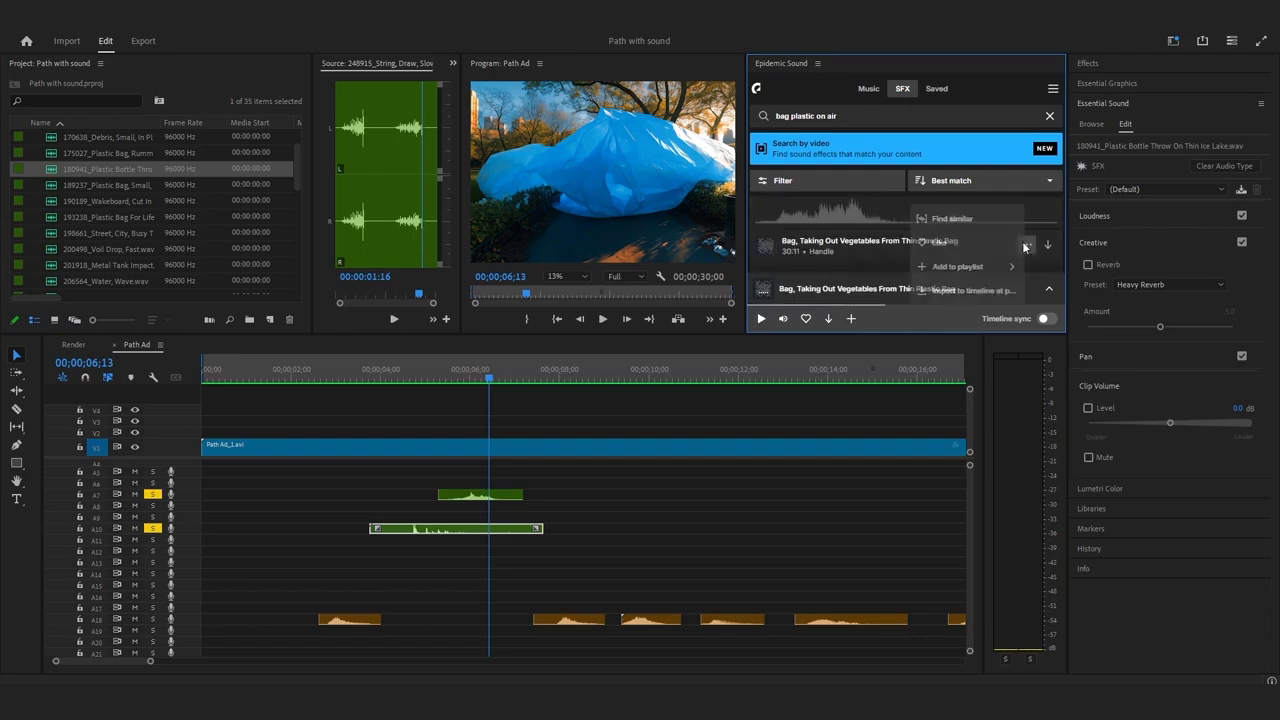
mouse_move(1001, 268)
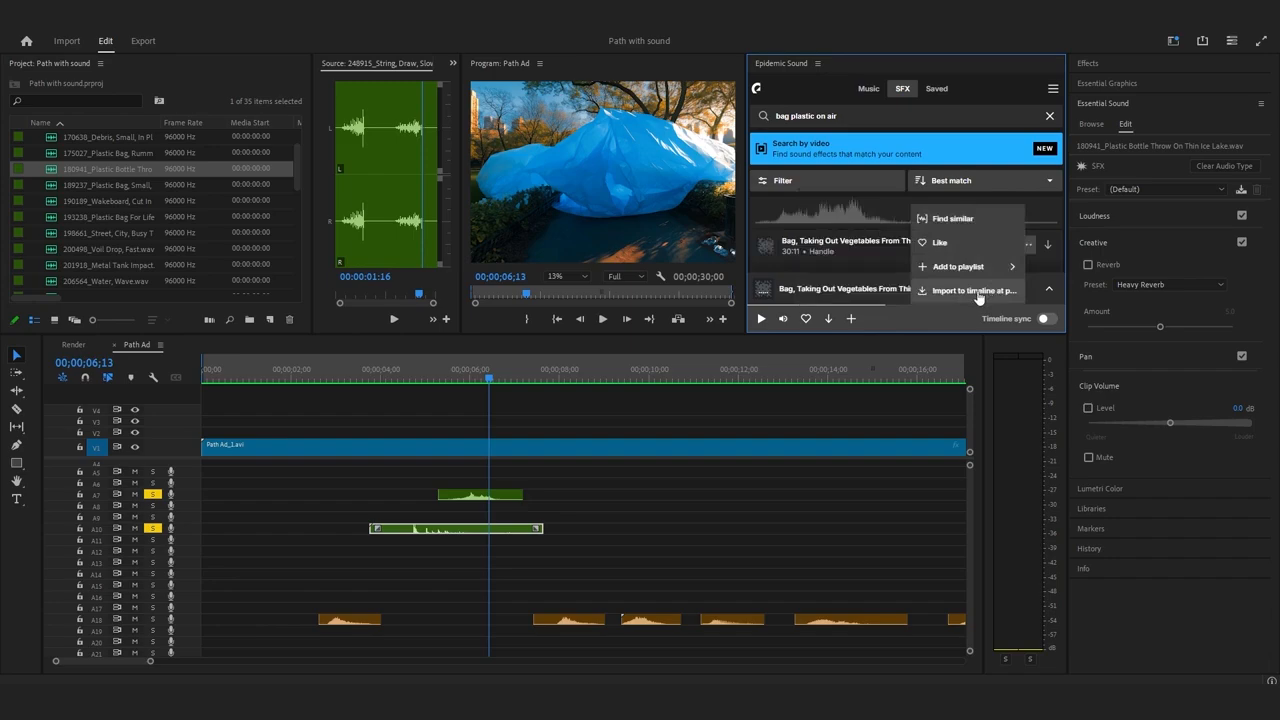
click(977, 292)
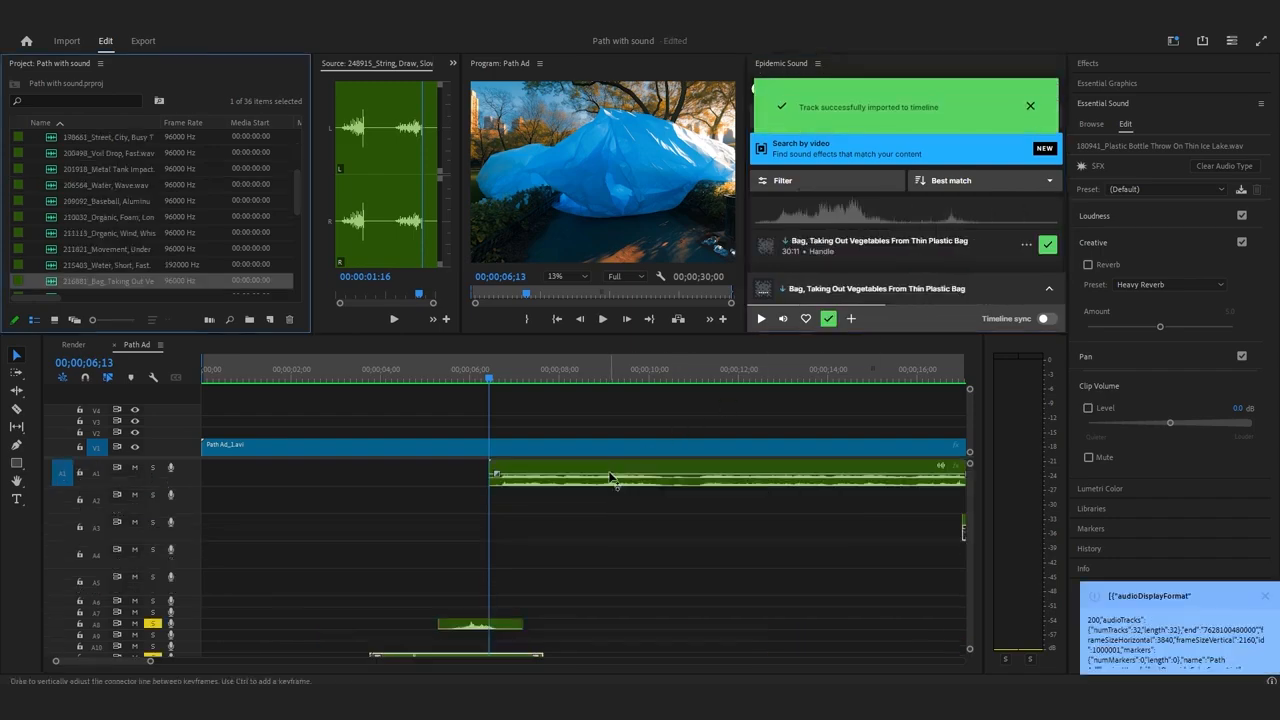
Move the imported plastic bag clip from track A1 to track A6 and play back the blue plastic shot.
click(604, 477)
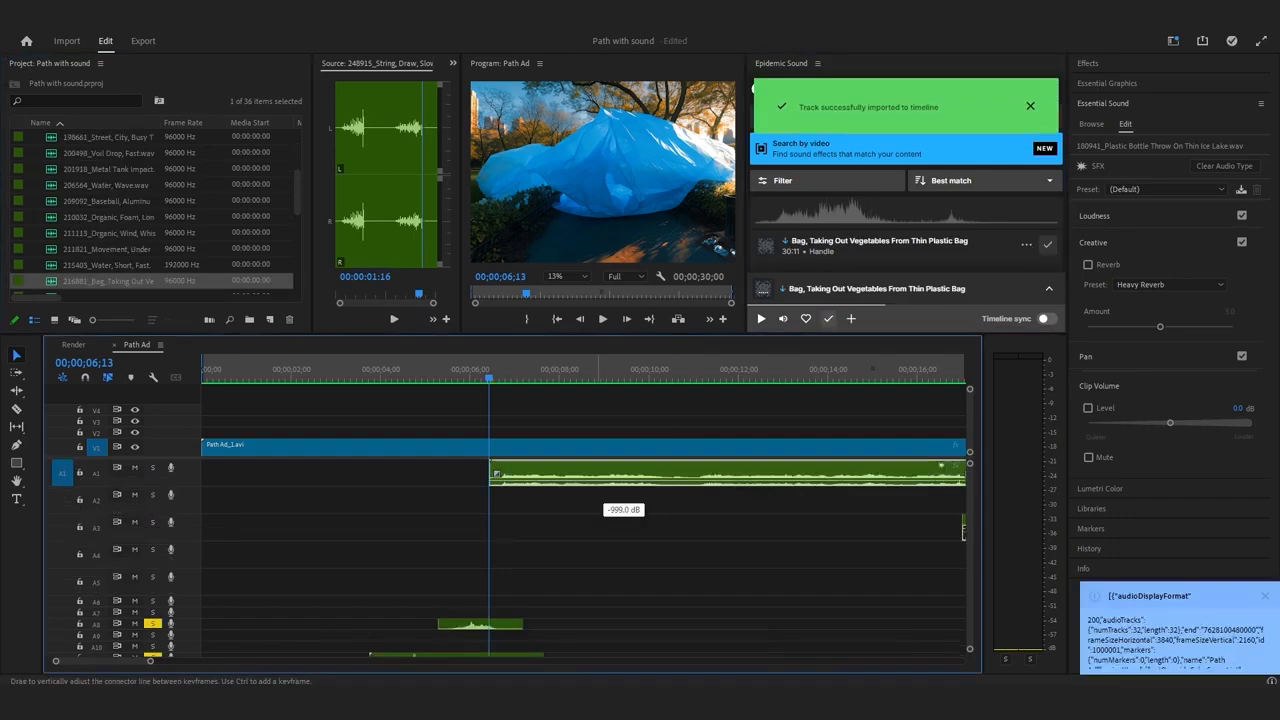
drag(600, 476, 591, 603)
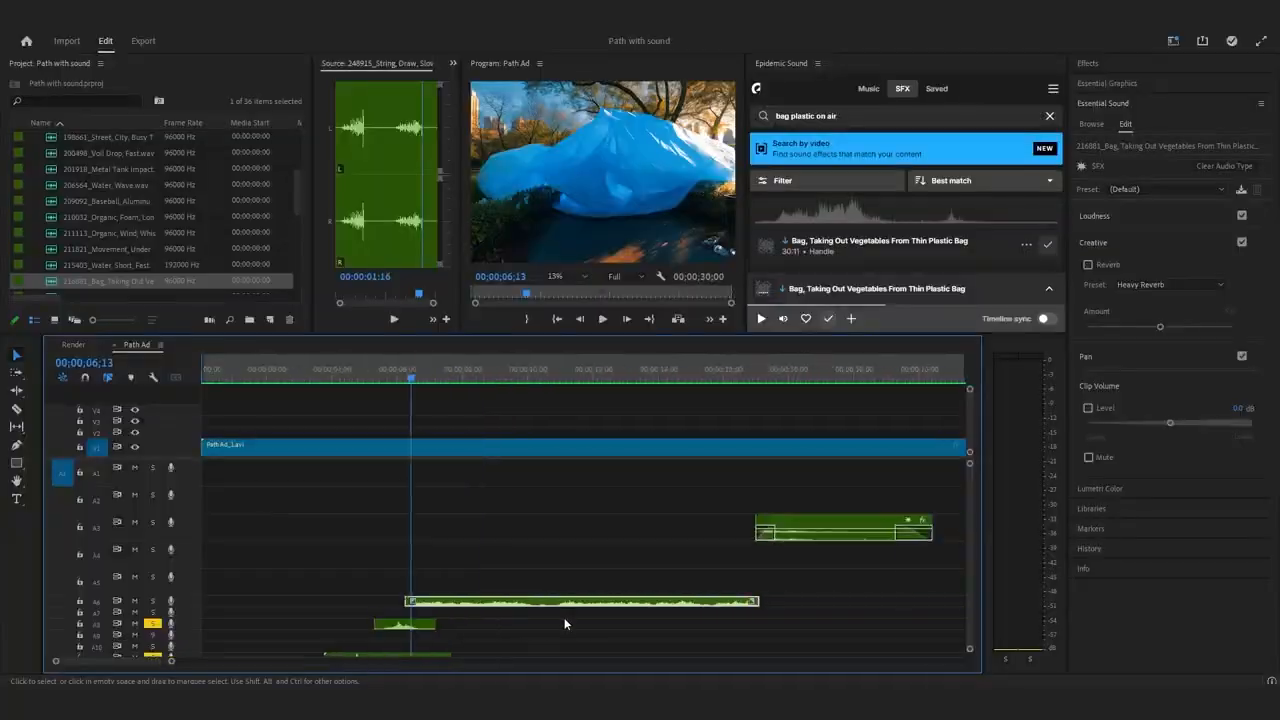
drag(564, 617, 491, 631)
key(space)
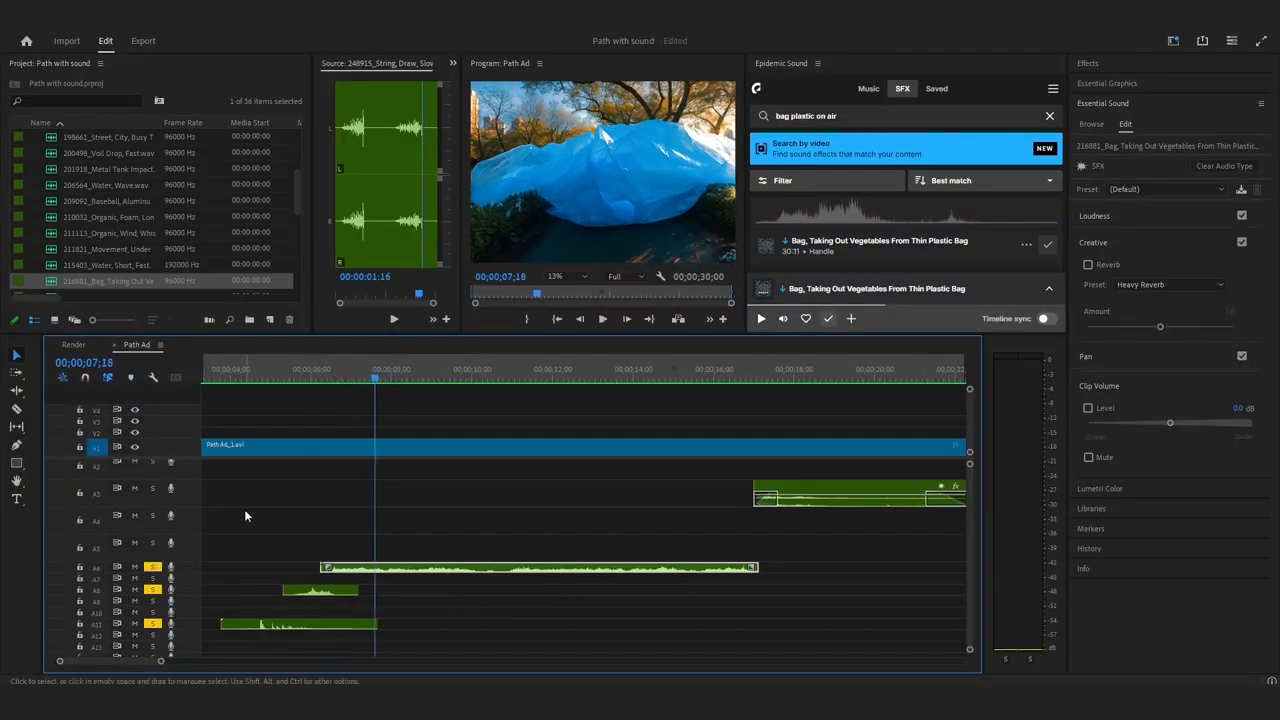
Add a fade-in of about two seconds to the A6 plastic bag clip, checking it against the video.
drag(328, 566, 356, 572)
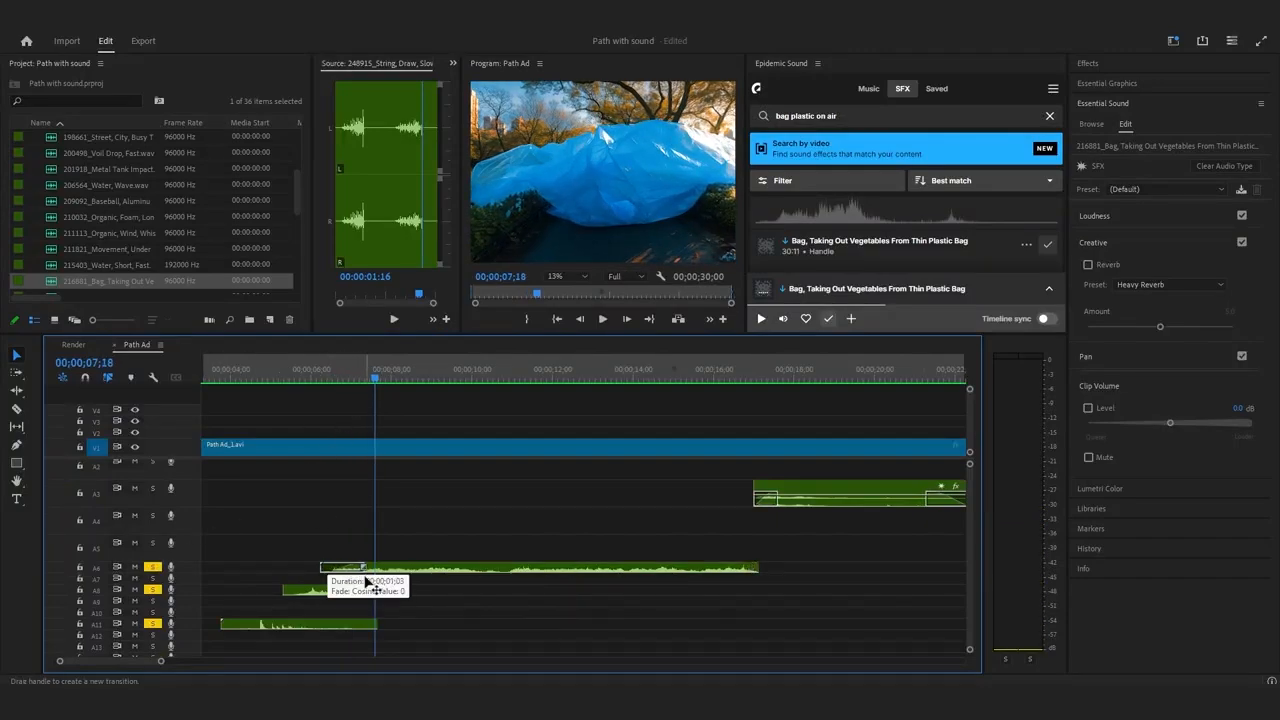
click(366, 515)
drag(347, 383, 275, 380)
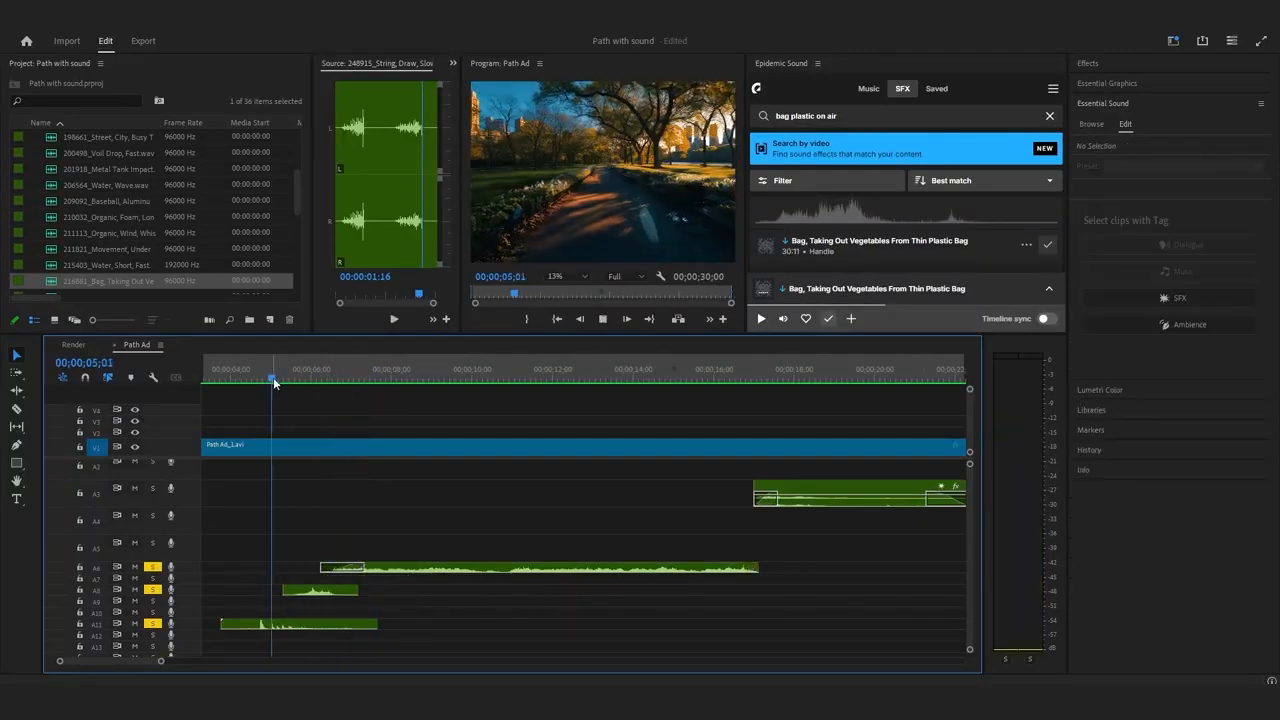
key(space)
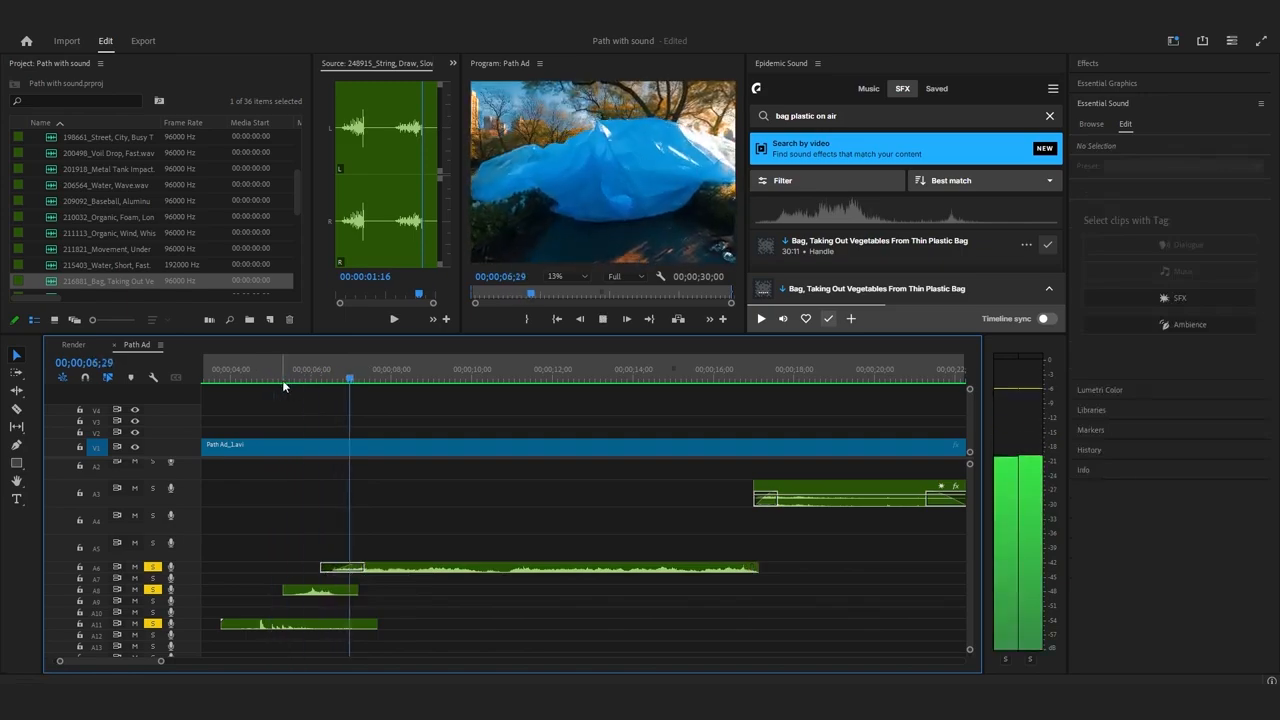
drag(364, 567, 408, 594)
click(322, 377)
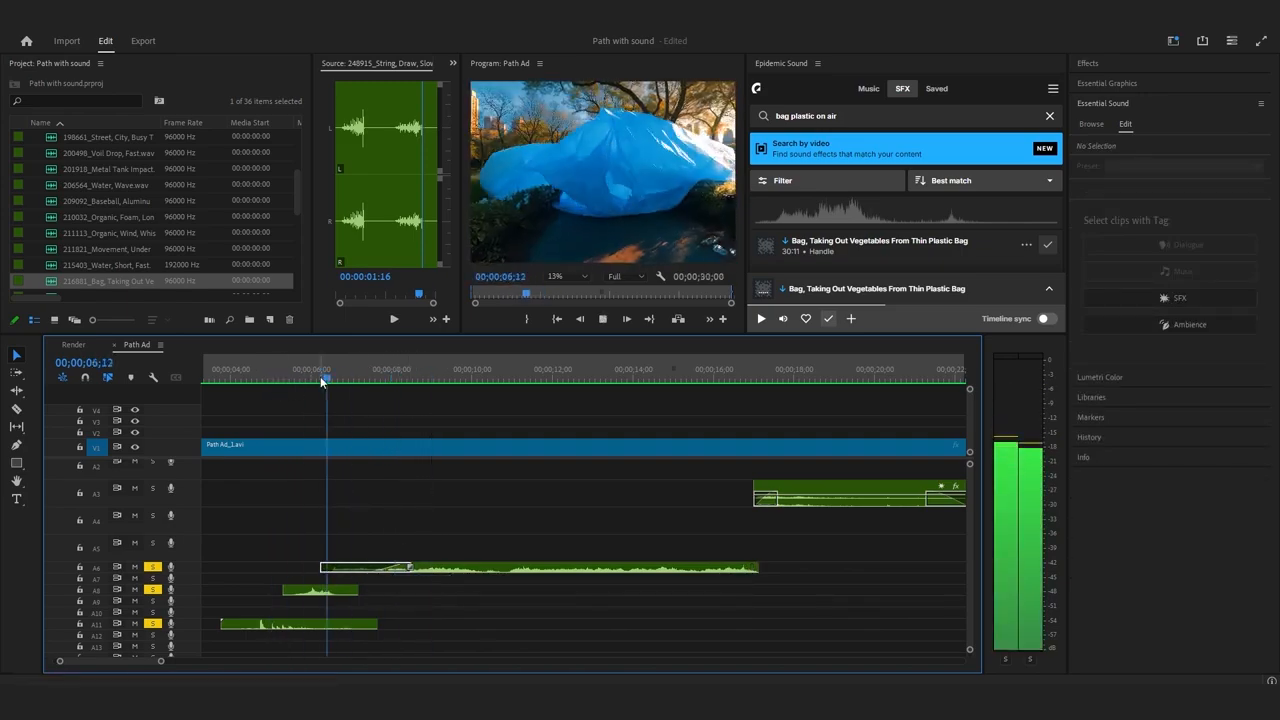
Lower the A6 plastic bag clip's volume level to -10.7 dB, playing the sequence to judge the mix.
click(415, 568)
click(1122, 423)
drag(430, 377, 323, 377)
key(space)
click(1138, 423)
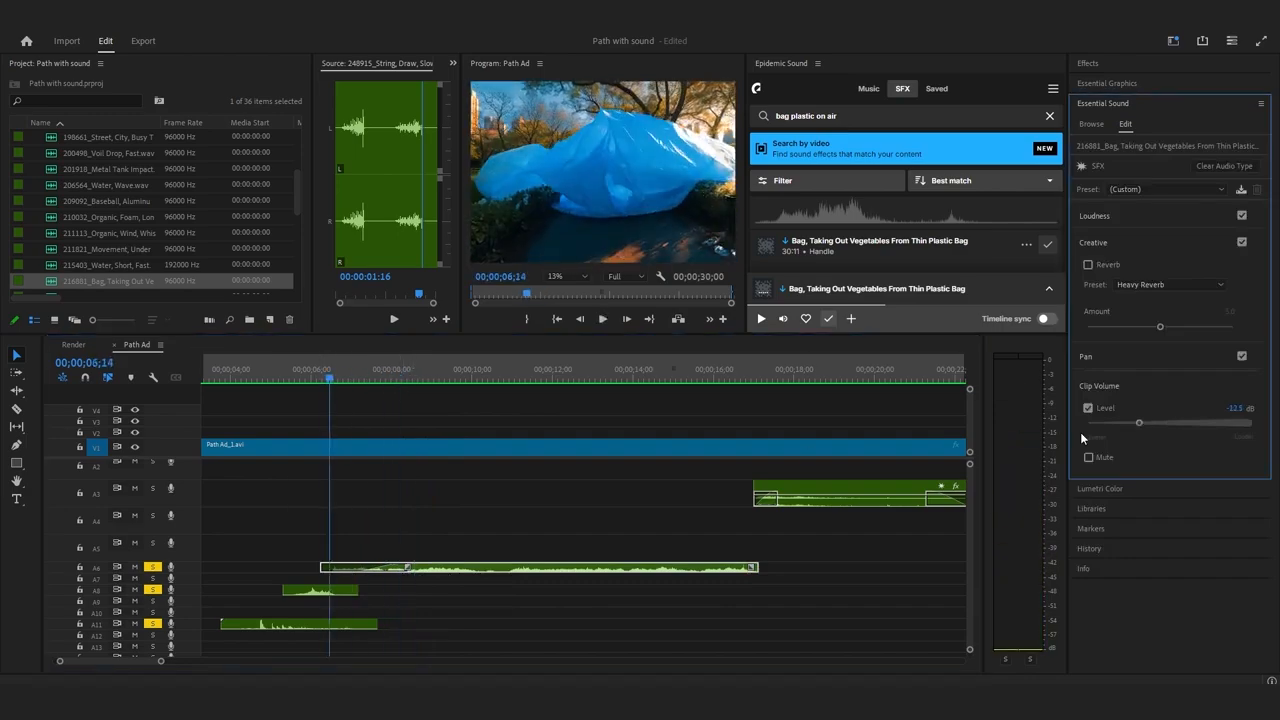
click(287, 381)
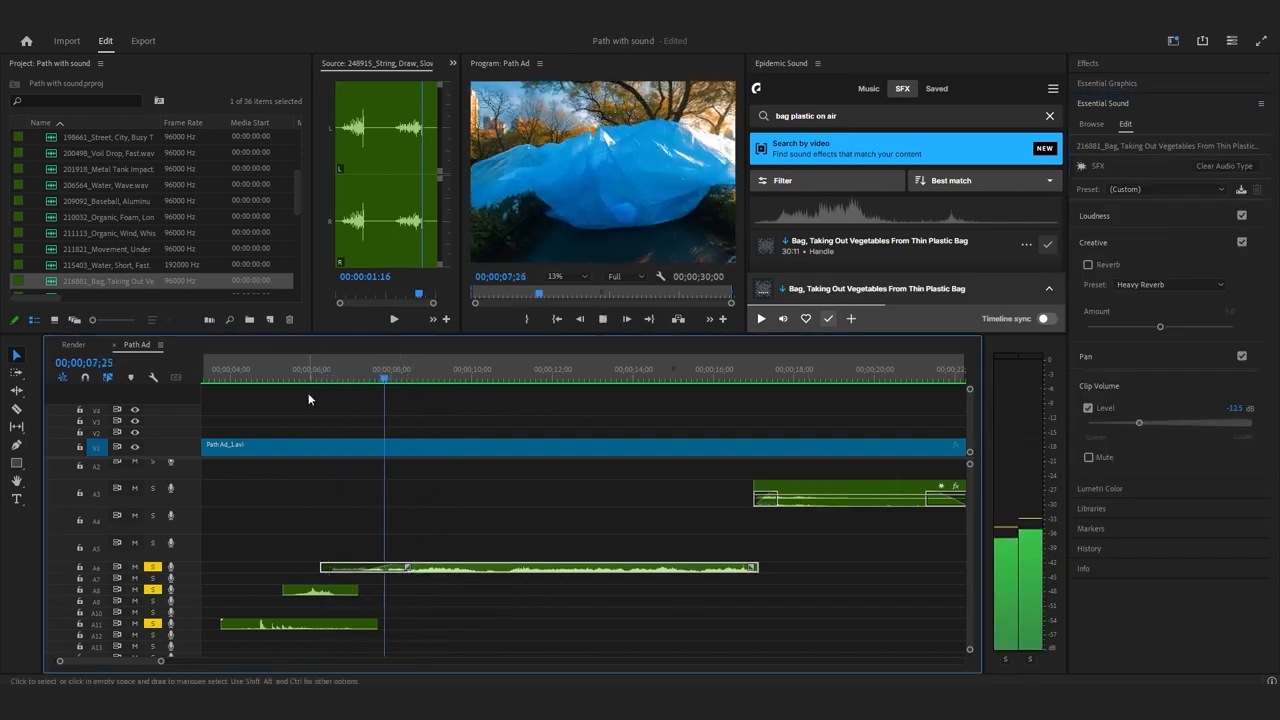
click(1141, 422)
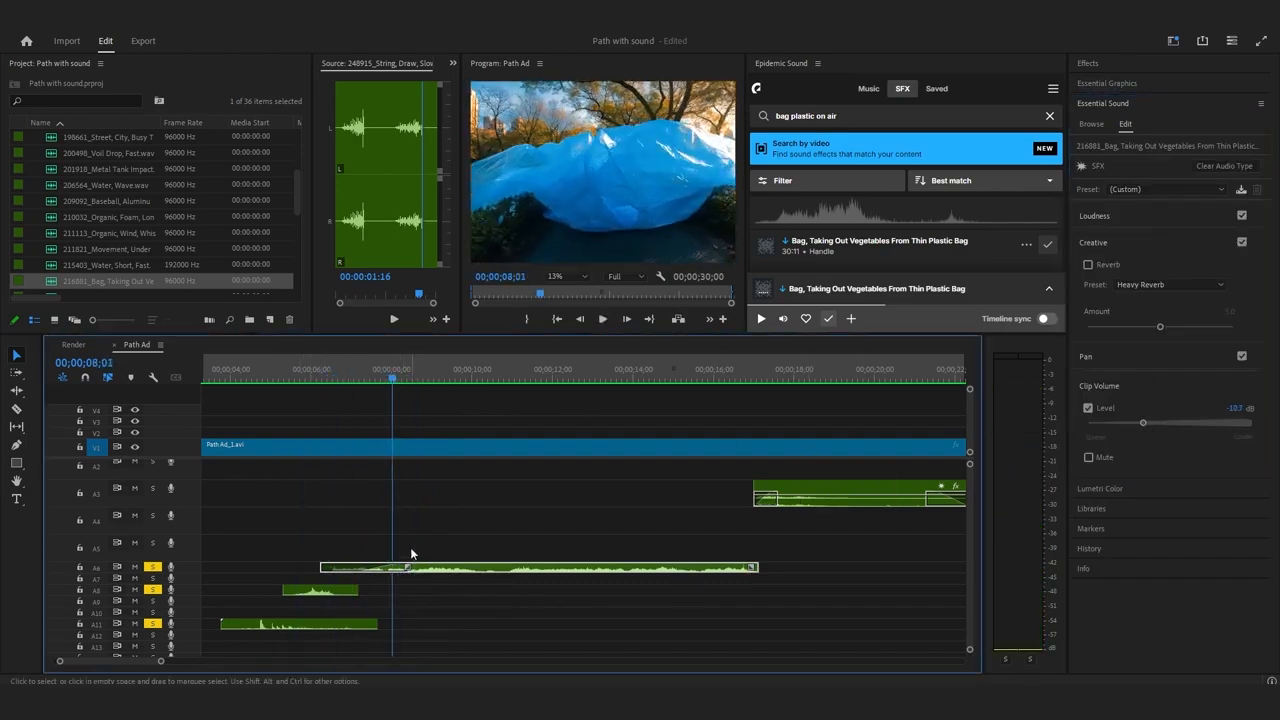
Shift the A6 plastic bag clip about 0.3 seconds earlier and play the section back.
drag(405, 567, 393, 567)
click(336, 380)
key(space)
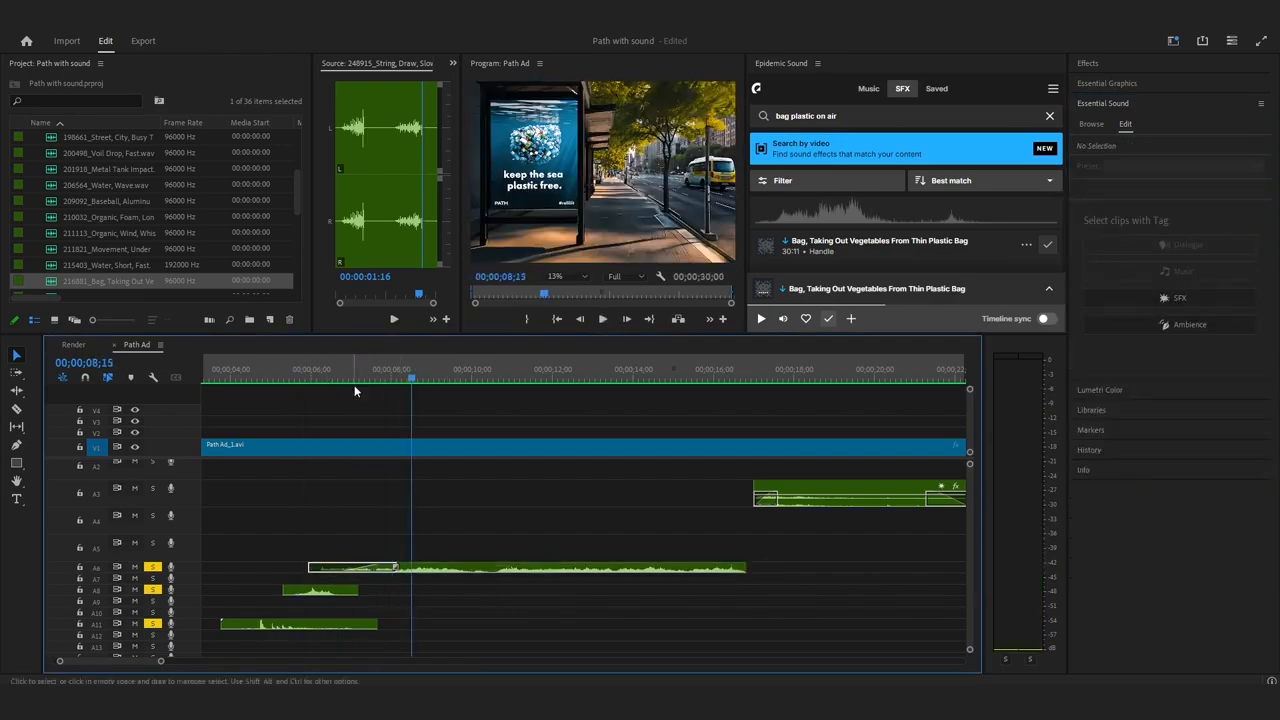
Trim the A6 plastic bag clip to end shortly after the bus stop shot appears, with a short fade-out.
click(336, 380)
key(c)
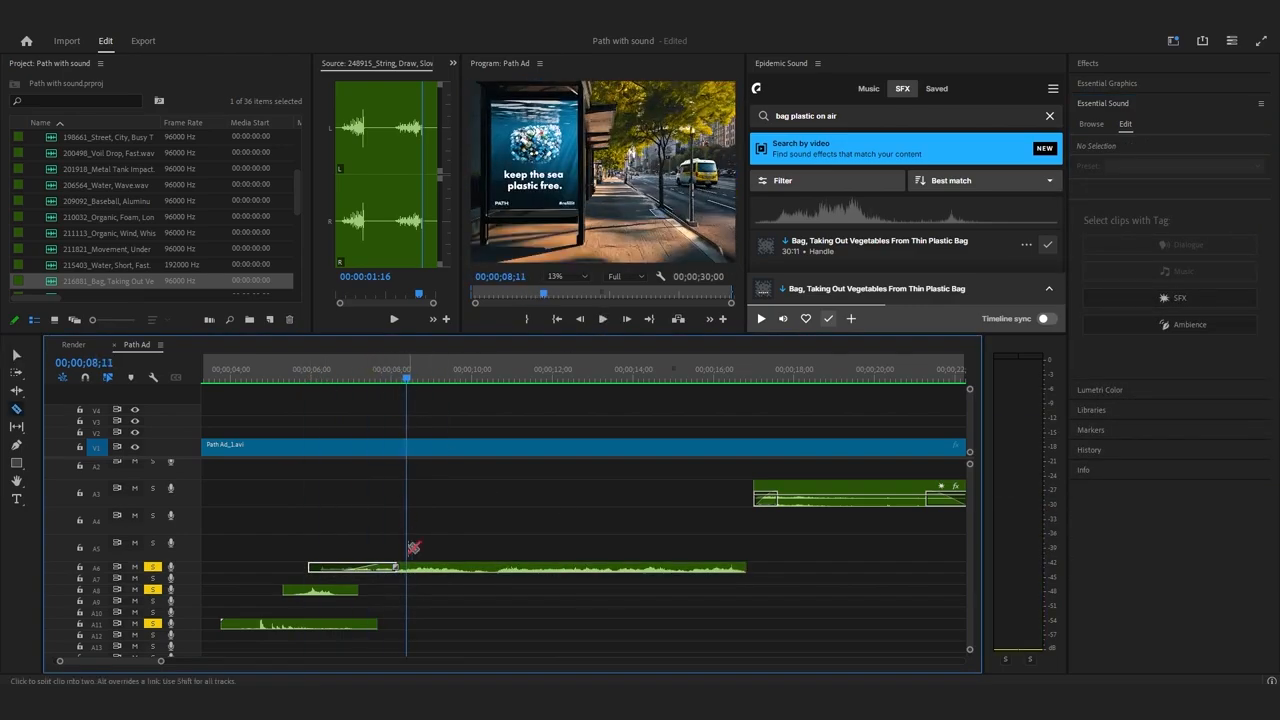
scroll(393, 592, up, 3)
key(w)
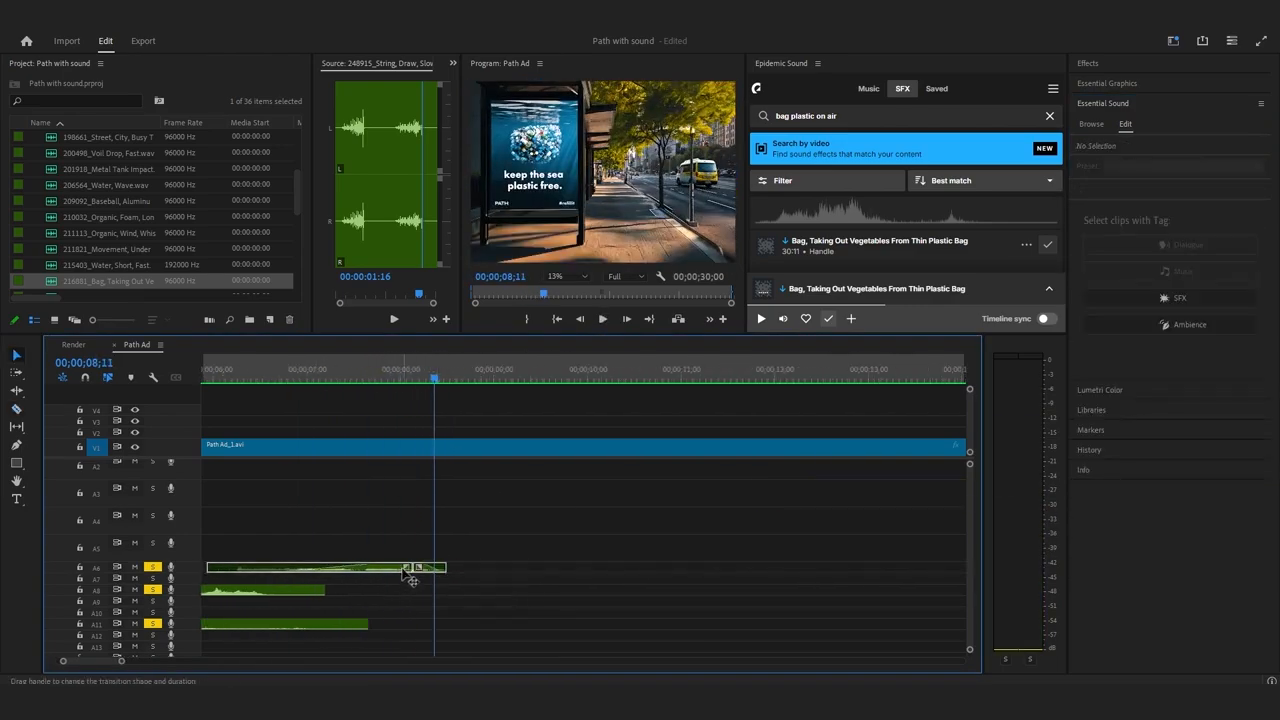
Shorten the A6 clip's fade-in to about 1.6 seconds and play the layered sounds from the start.
drag(403, 572, 348, 572)
scroll(320, 480, up, 3)
click(238, 378)
key(space)
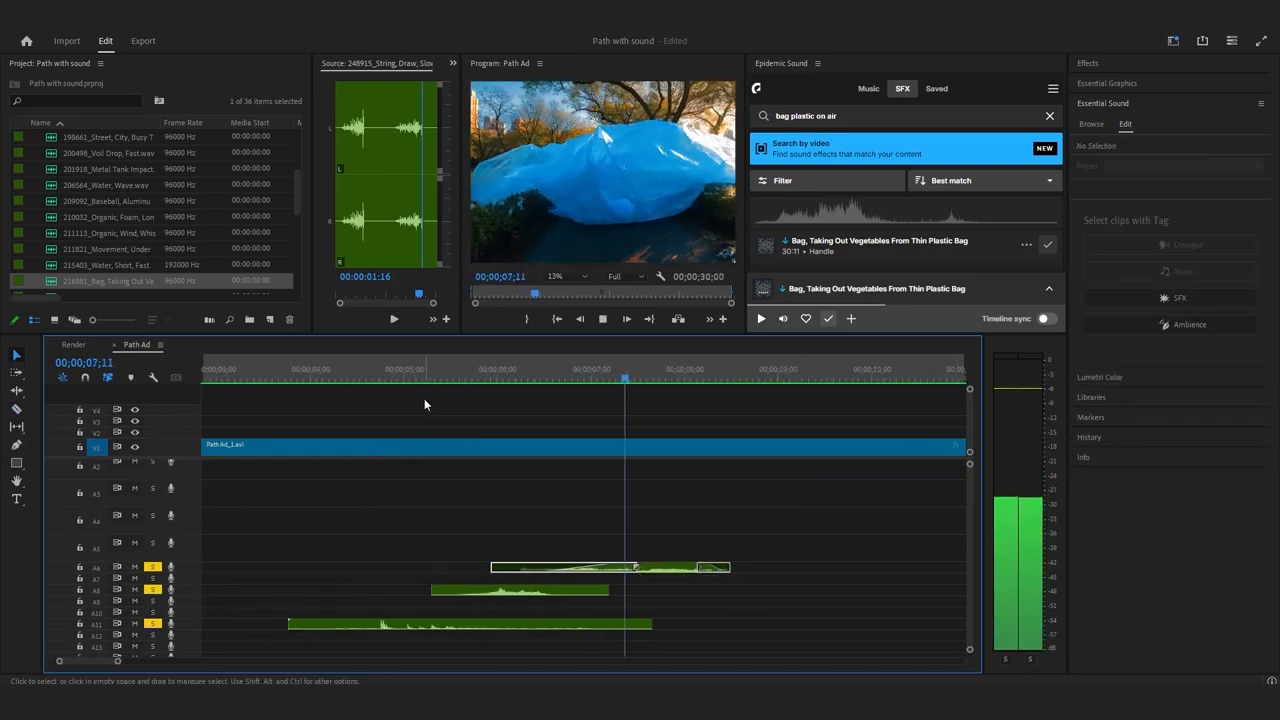
Audition more plastic bag effects and add Plastic Bag, Small, Handling to track A5, starting at about 00;00;06;08.
scroll(800, 245, down, 2)
click(765, 250)
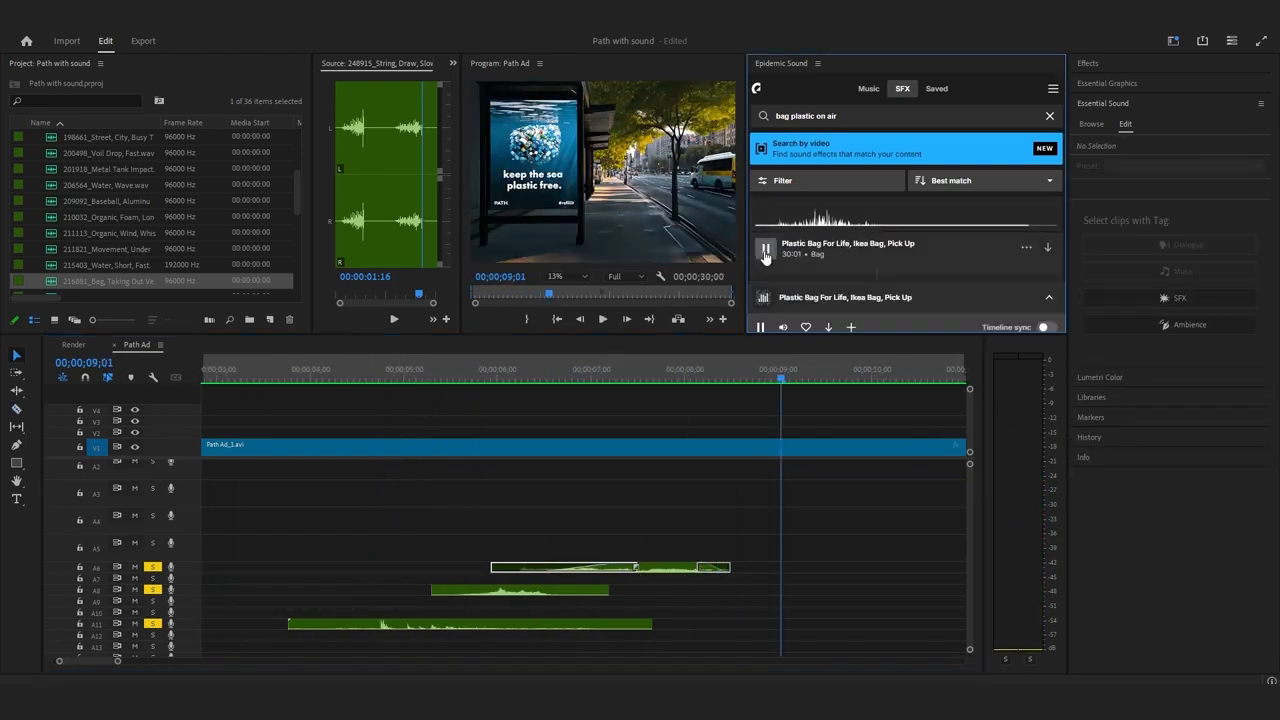
scroll(765, 255, down, 1)
click(765, 250)
scroll(765, 255, down, 1)
click(765, 252)
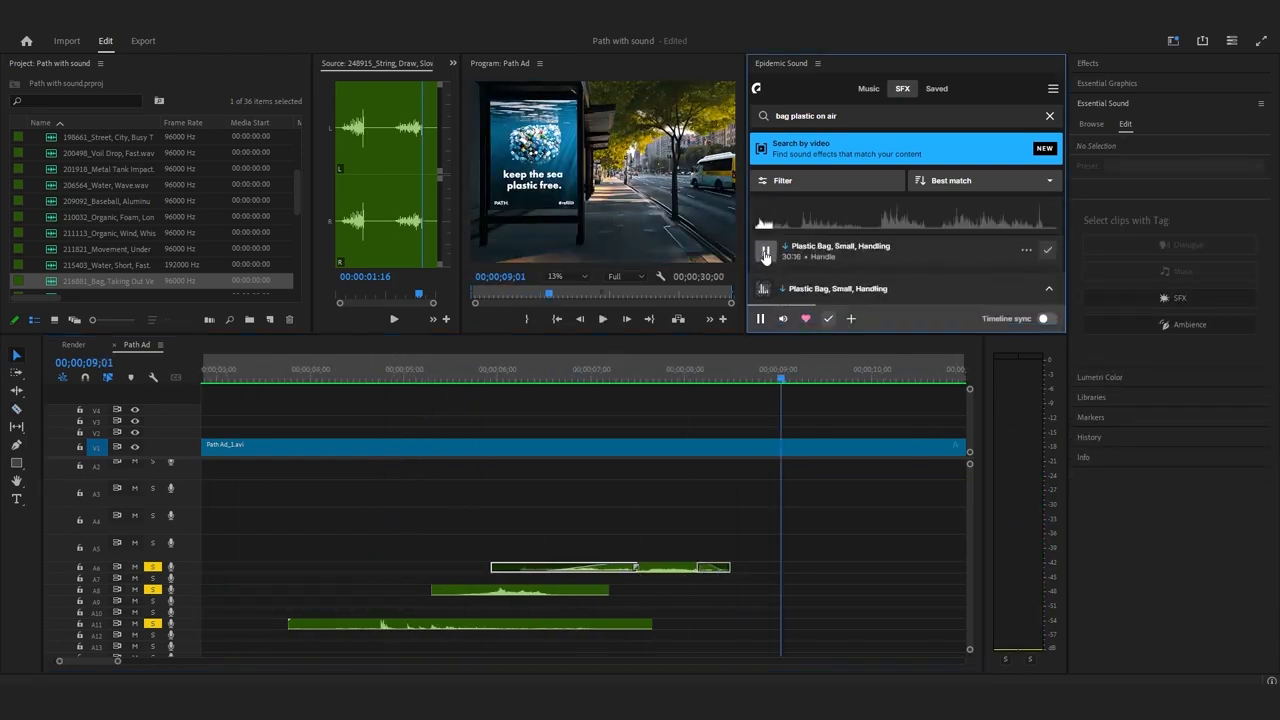
drag(870, 252, 665, 574)
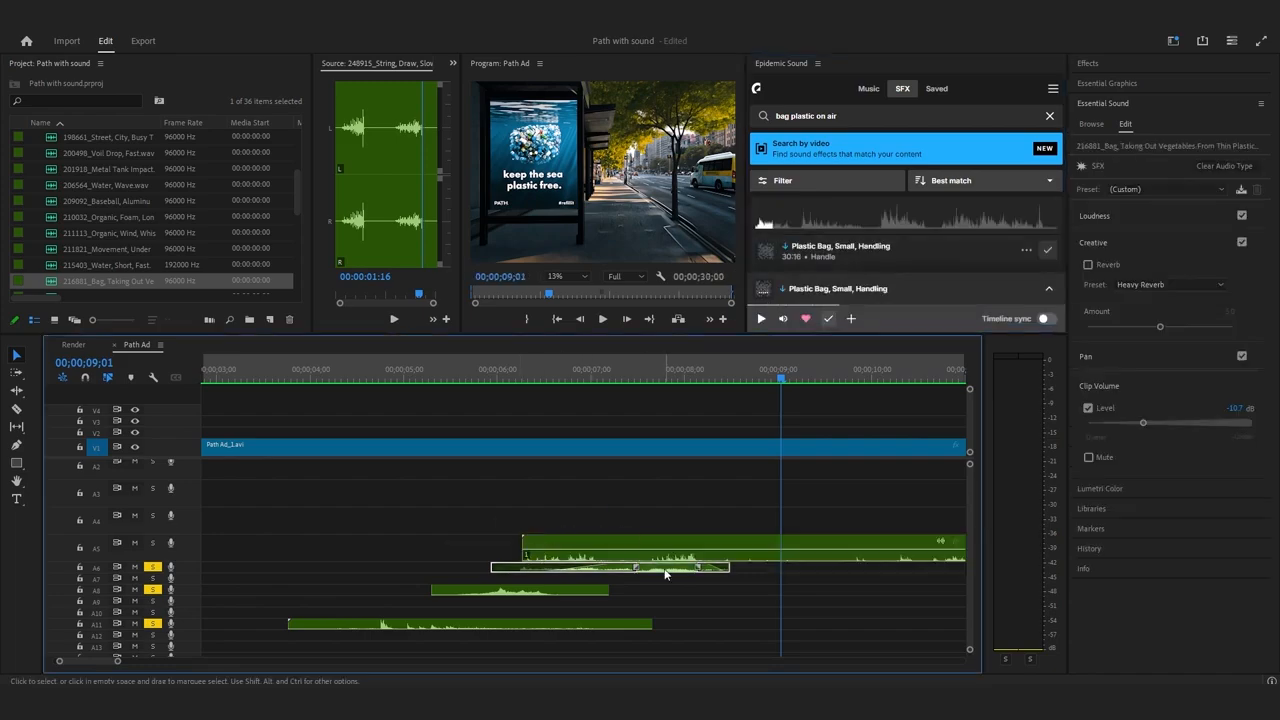
Play the new A5 bag sound with the soloed tracks, cut it at about 00;00;08;10 and delete the remainder.
key(space)
click(495, 379)
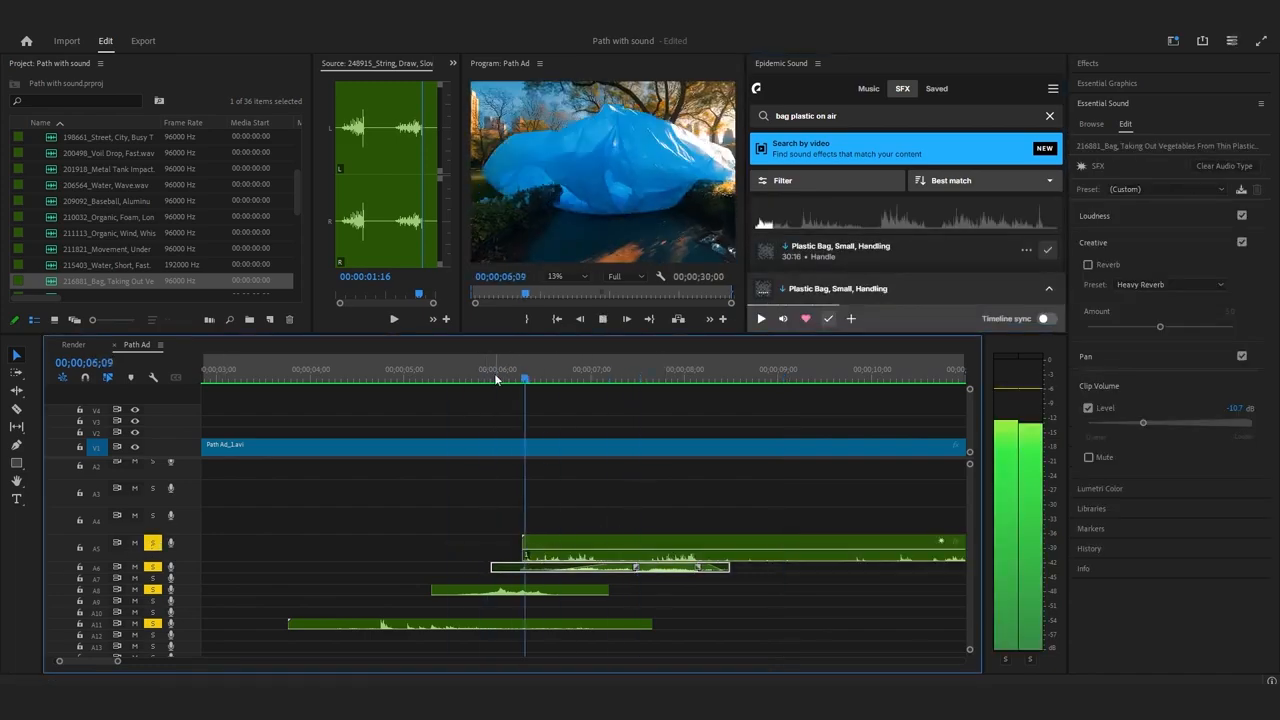
click(625, 370)
click(643, 370)
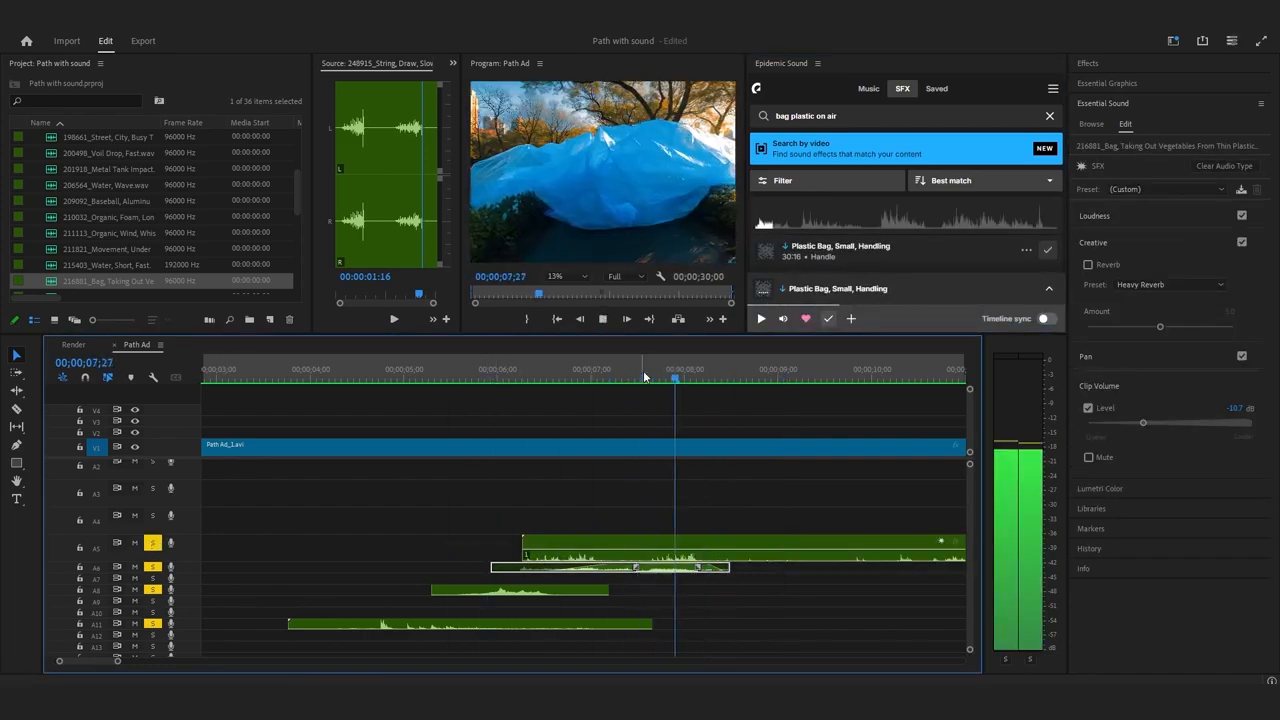
key(space)
key(c)
click(716, 542)
key(v)
click(840, 545)
key(Delete)
Add a short fade-in and fade-out to the A5 Plastic Bag, Small, Handling clip, playing the section to check the blend.
click(456, 379)
key(space)
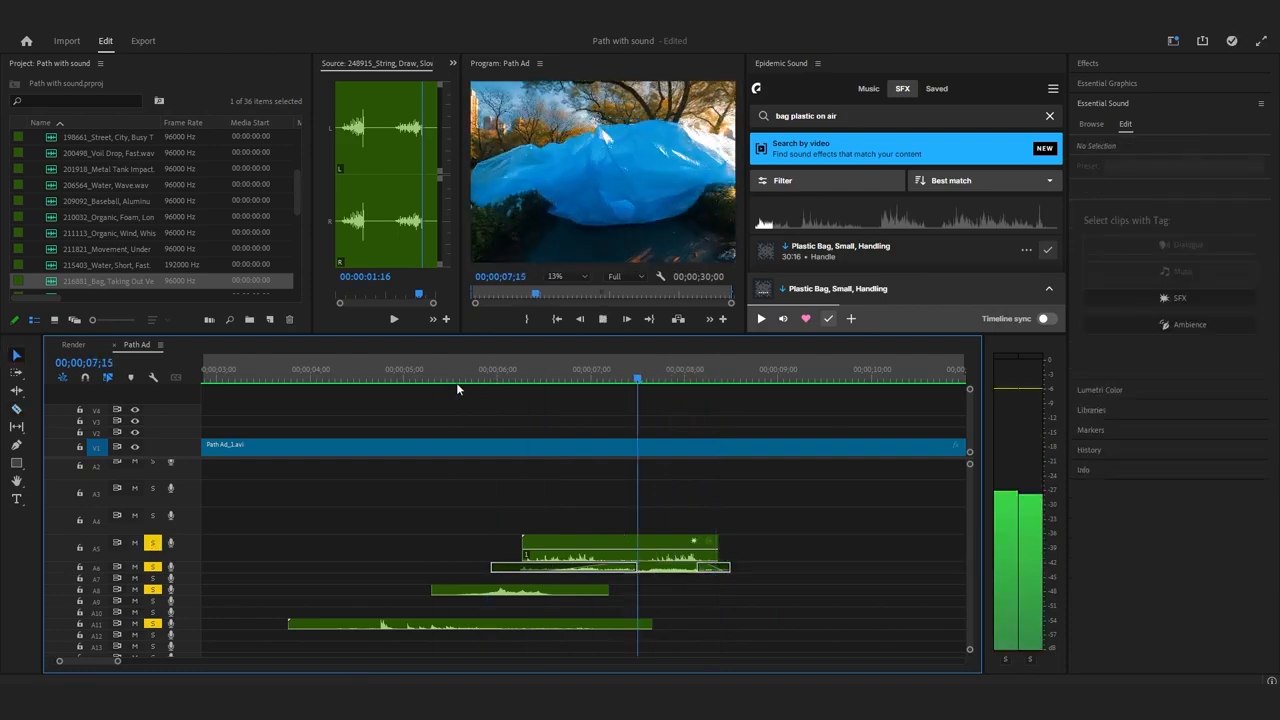
click(590, 370)
key(space)
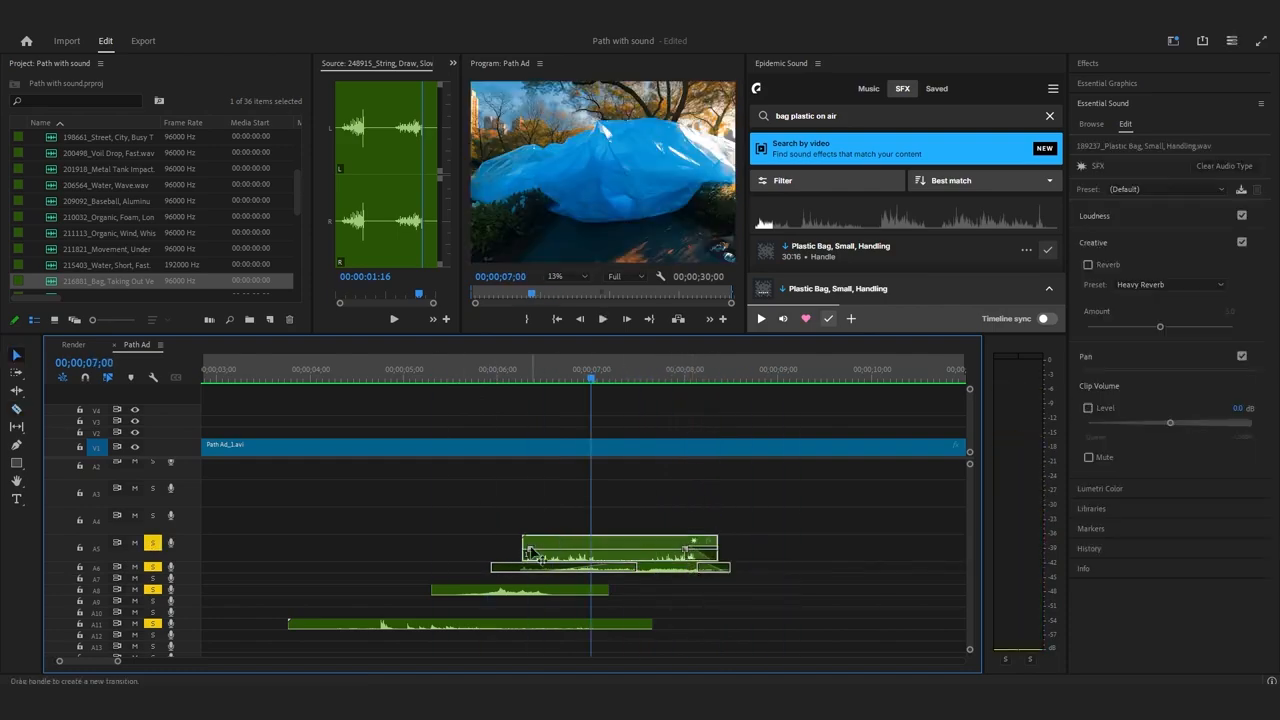
click(330, 370)
key(space)
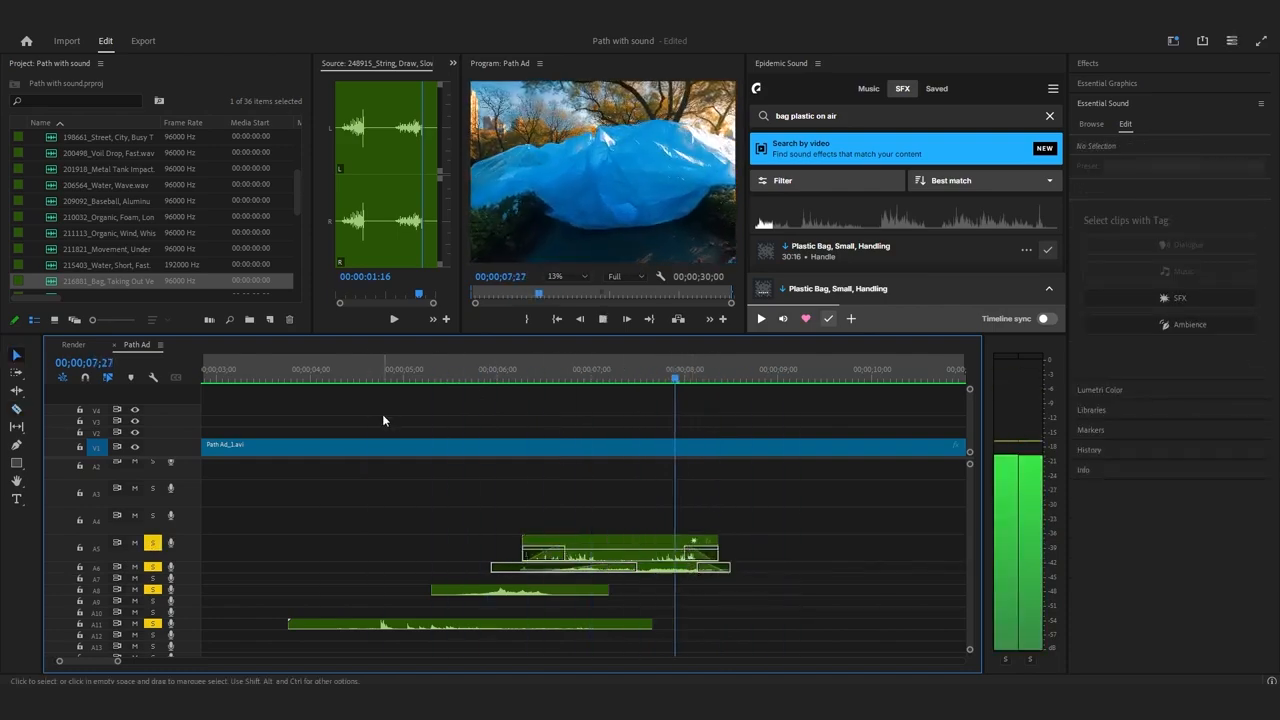
click(641, 371)
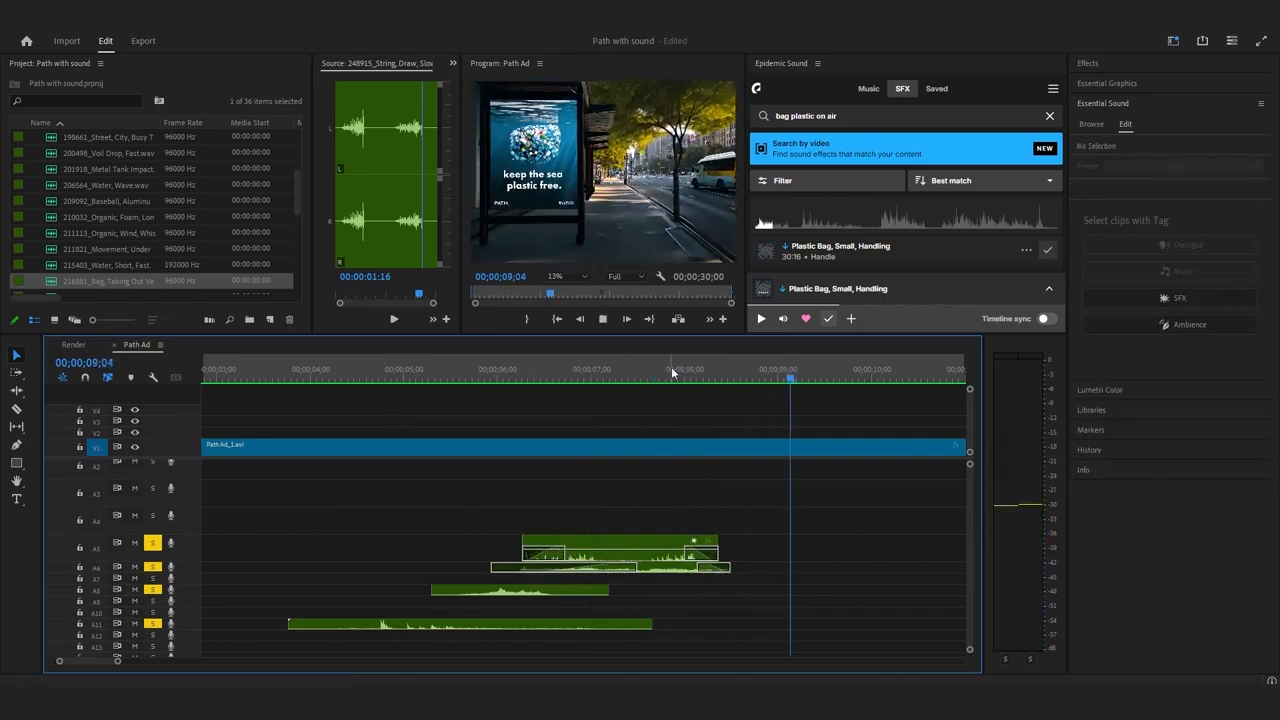
click(640, 369)
Save the project and play the soloed sound layers from about the four-second mark.
key(ctrl+s)
key(minus)
click(361, 368)
key(space)
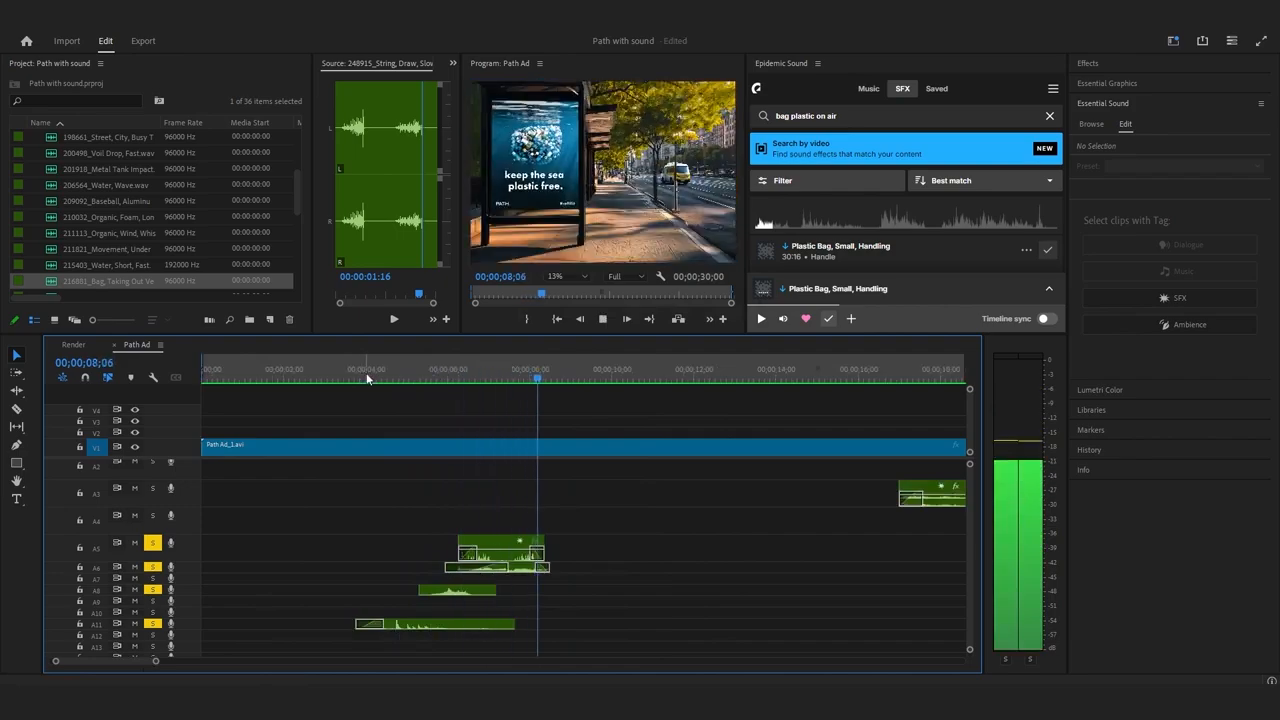
click(323, 378)
scroll(333, 391, down, 3)
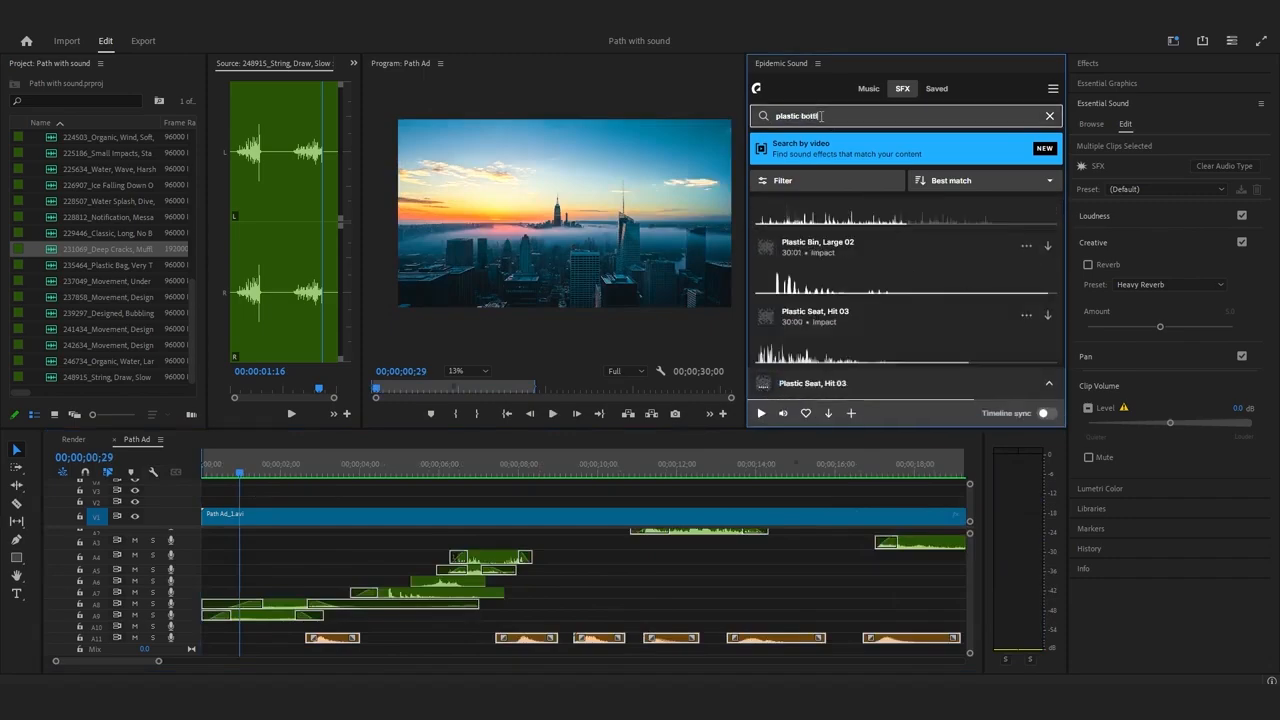
Search the sound effects for "plastic bottle kick" and audition the results.
text(e kick)
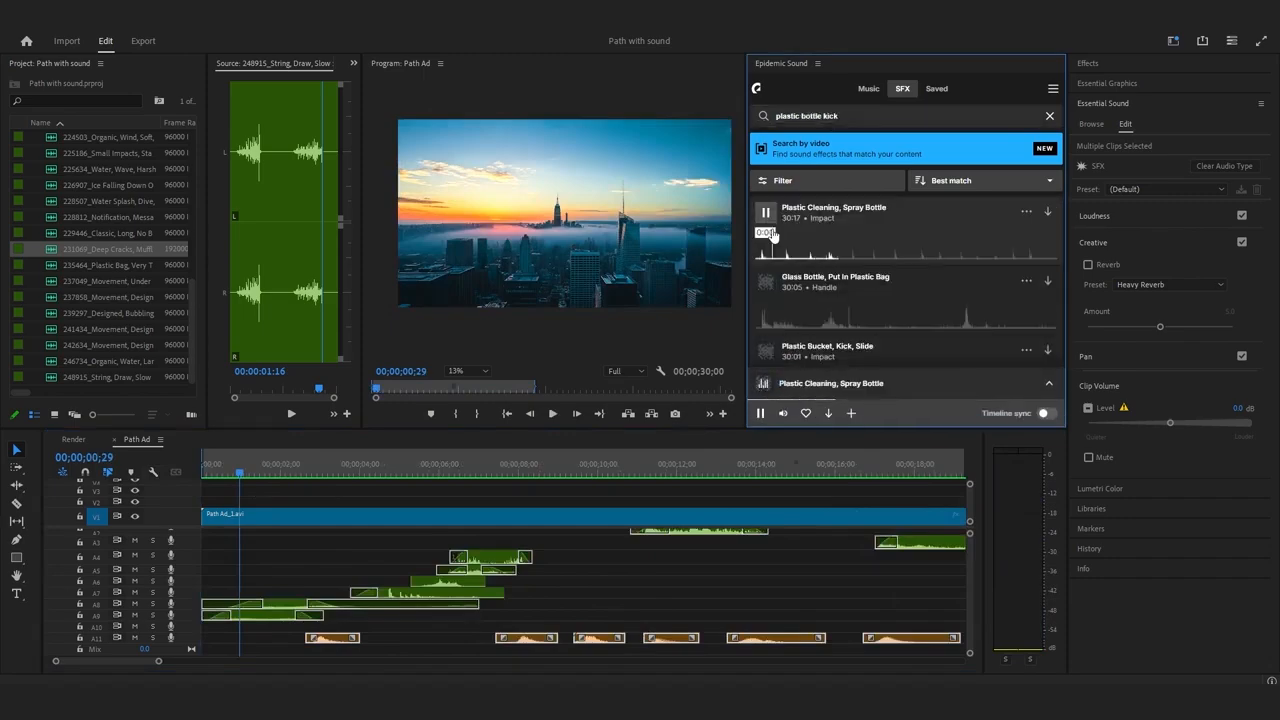
scroll(765, 304, down, 2)
click(765, 305)
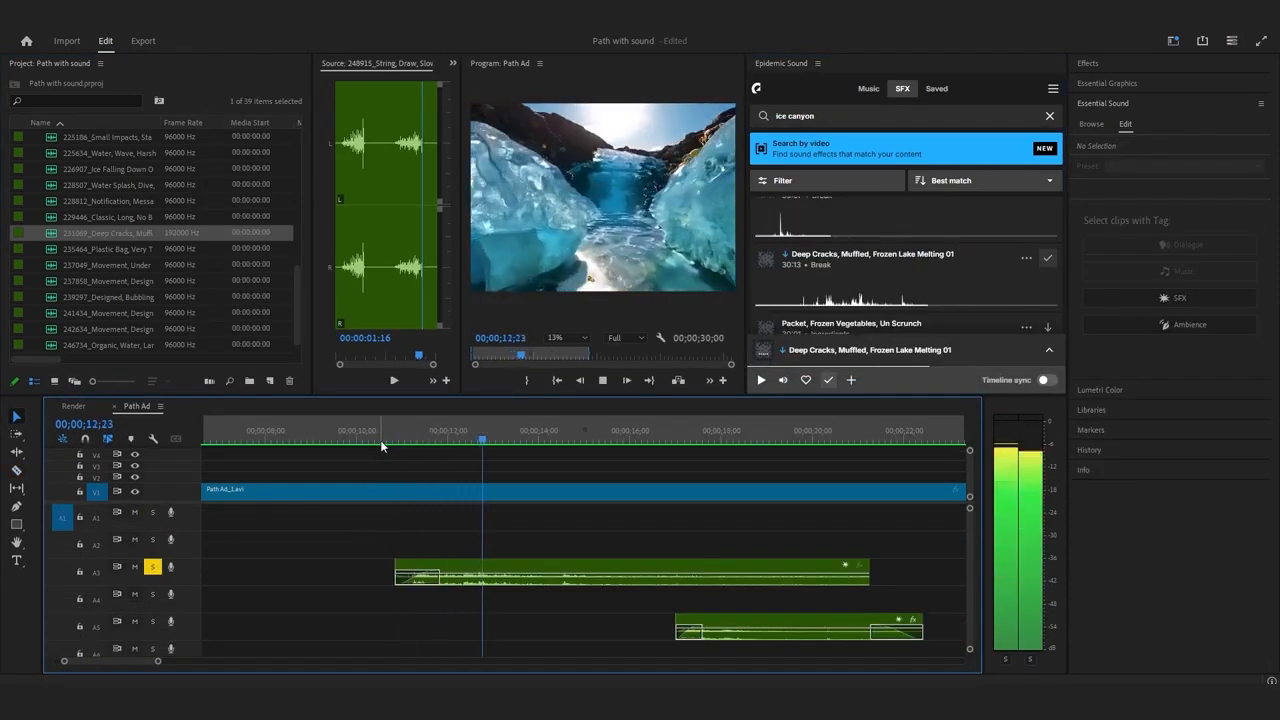
Play the sequence through the plastic bag, ice canyon and underwater shots to review the layered sound effects.
key(space)
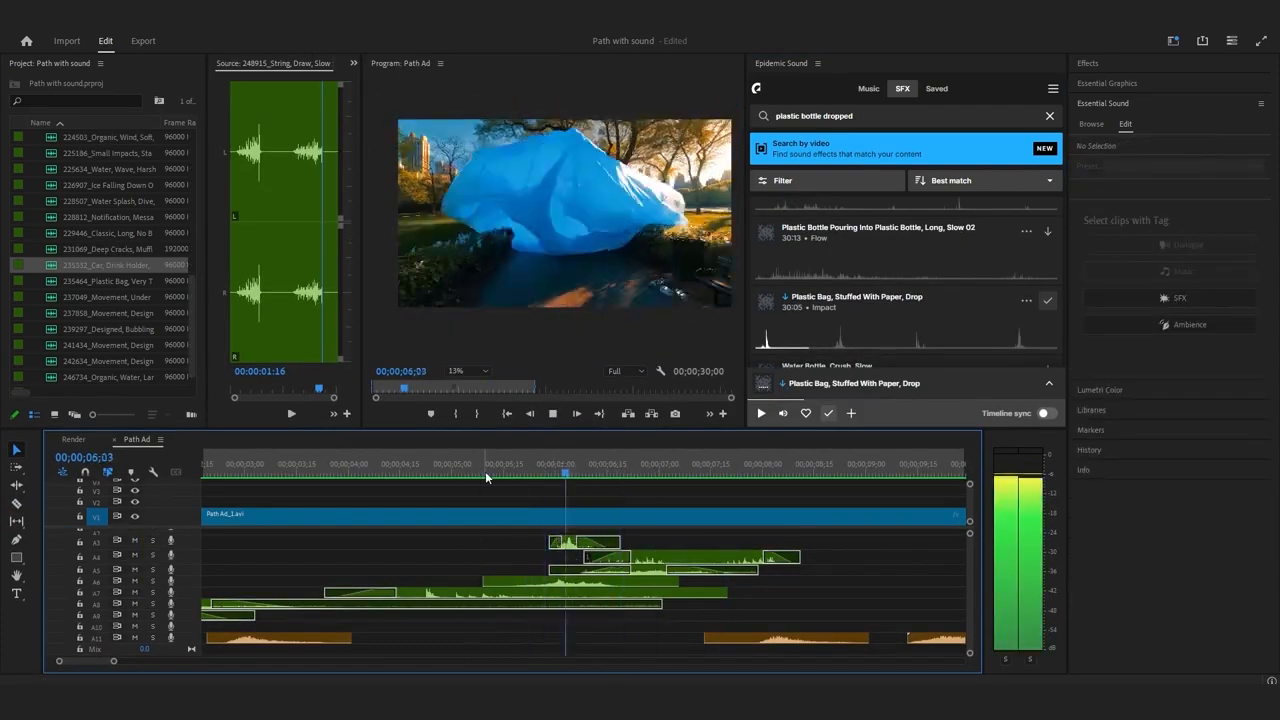
scroll(368, 483, up, 2)
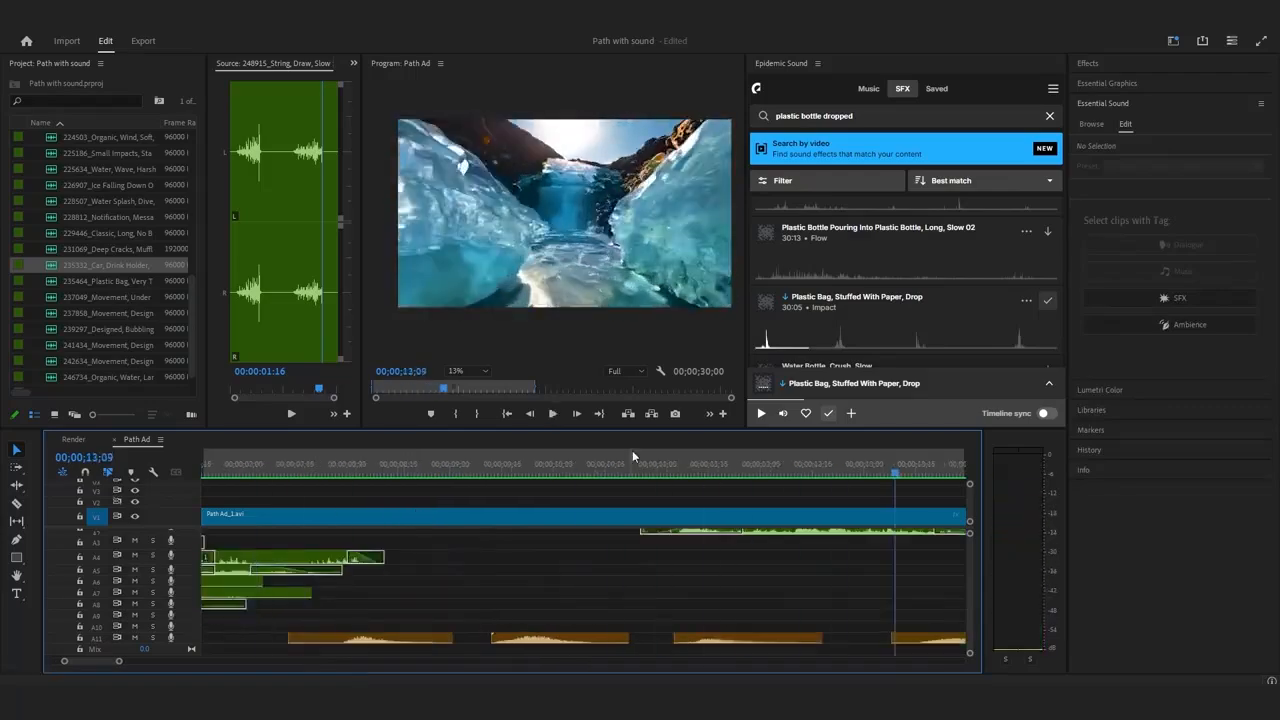
drag(755, 549, 757, 572)
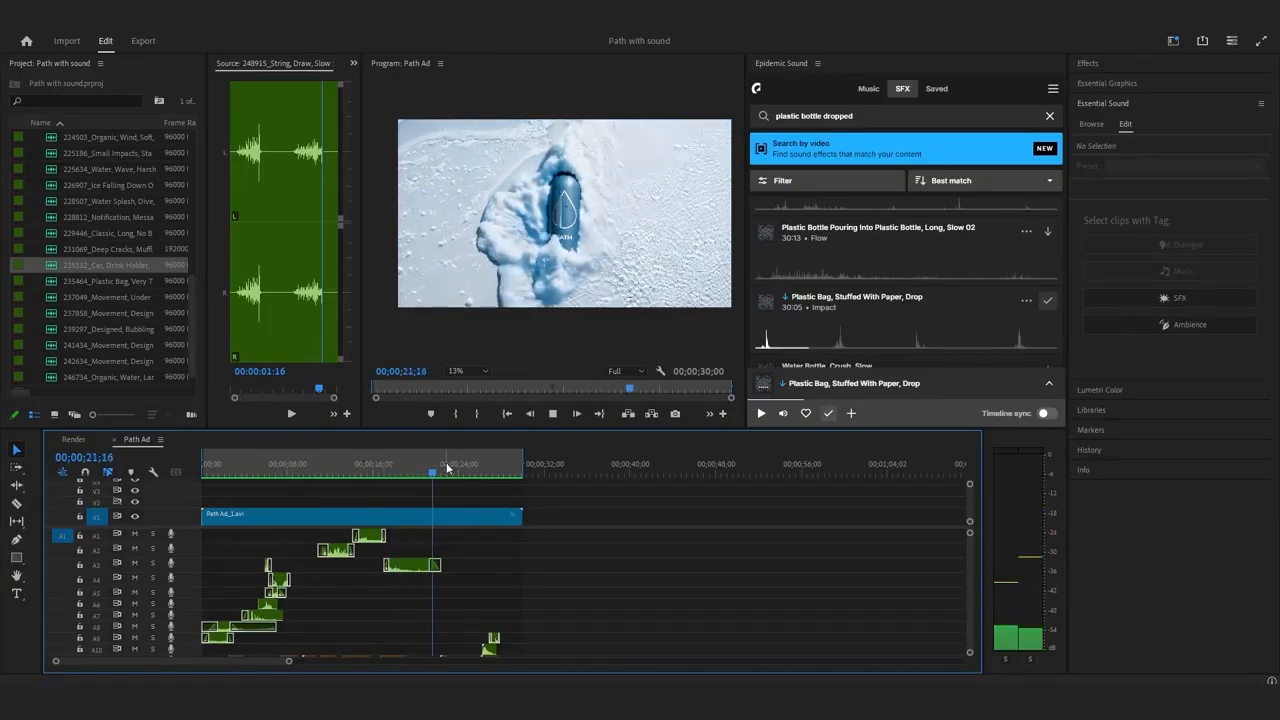
drag(447, 467, 369, 468)
key(=)
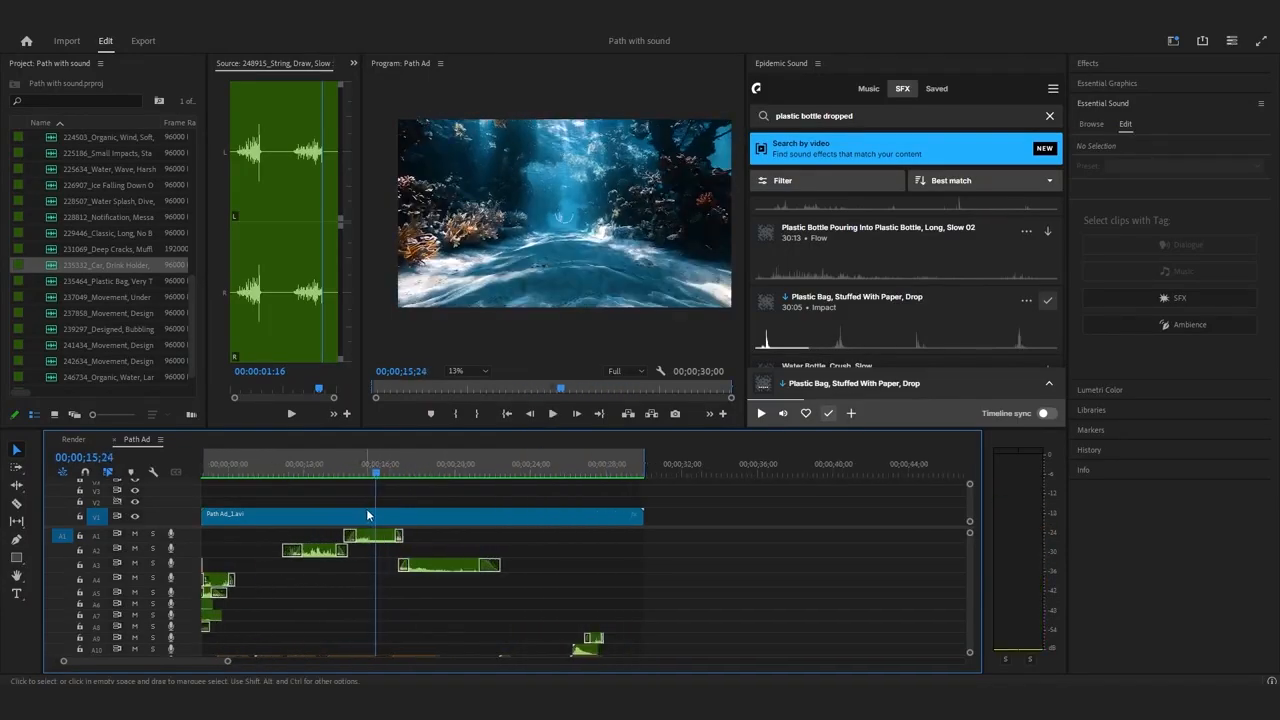
key(=)
key(=)
drag(489, 535, 641, 535)
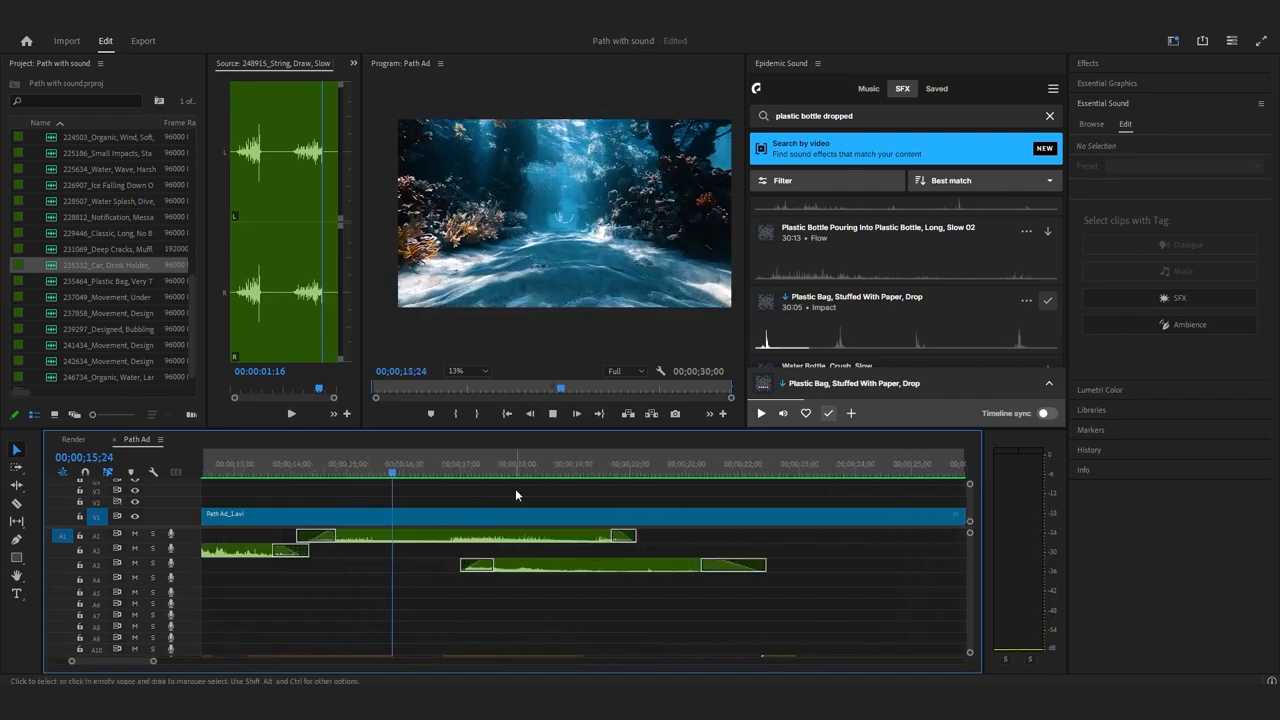
key(space)
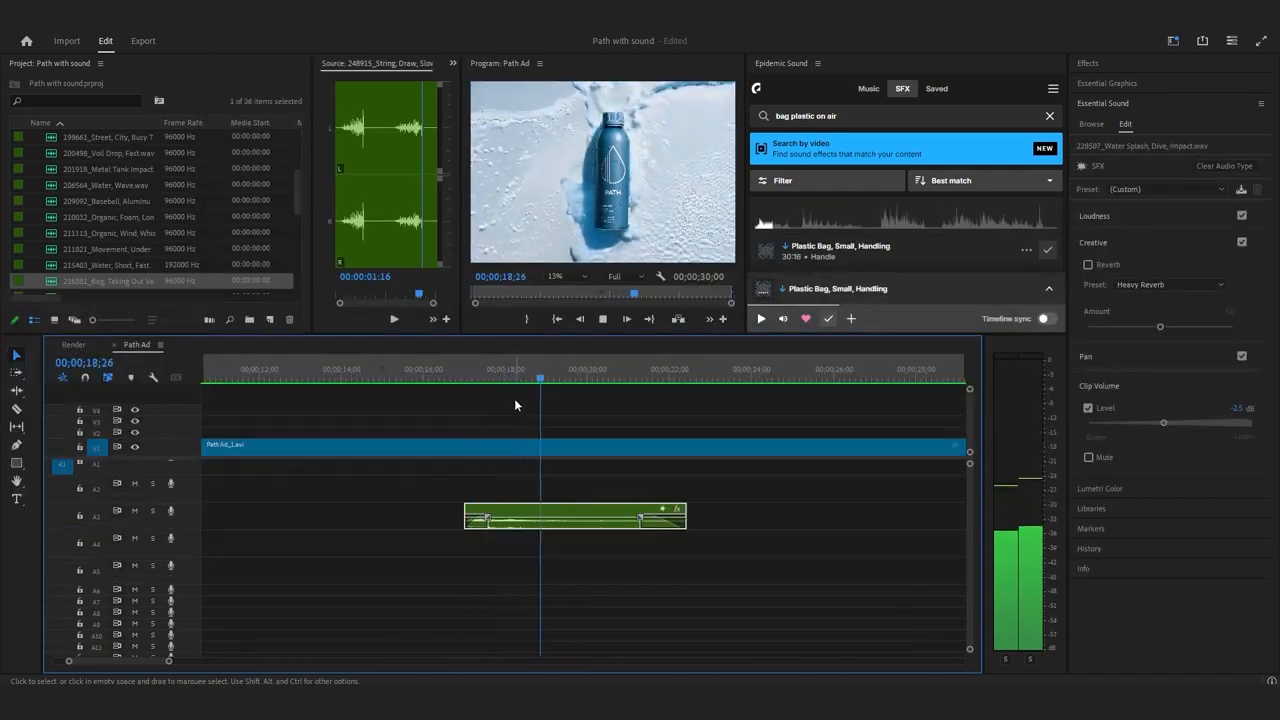
Play the Water Splash, Dive, Impact clip over the bottle shot, including in full screen, to judge its level and timing.
drag(1163, 423, 1164, 424)
click(464, 376)
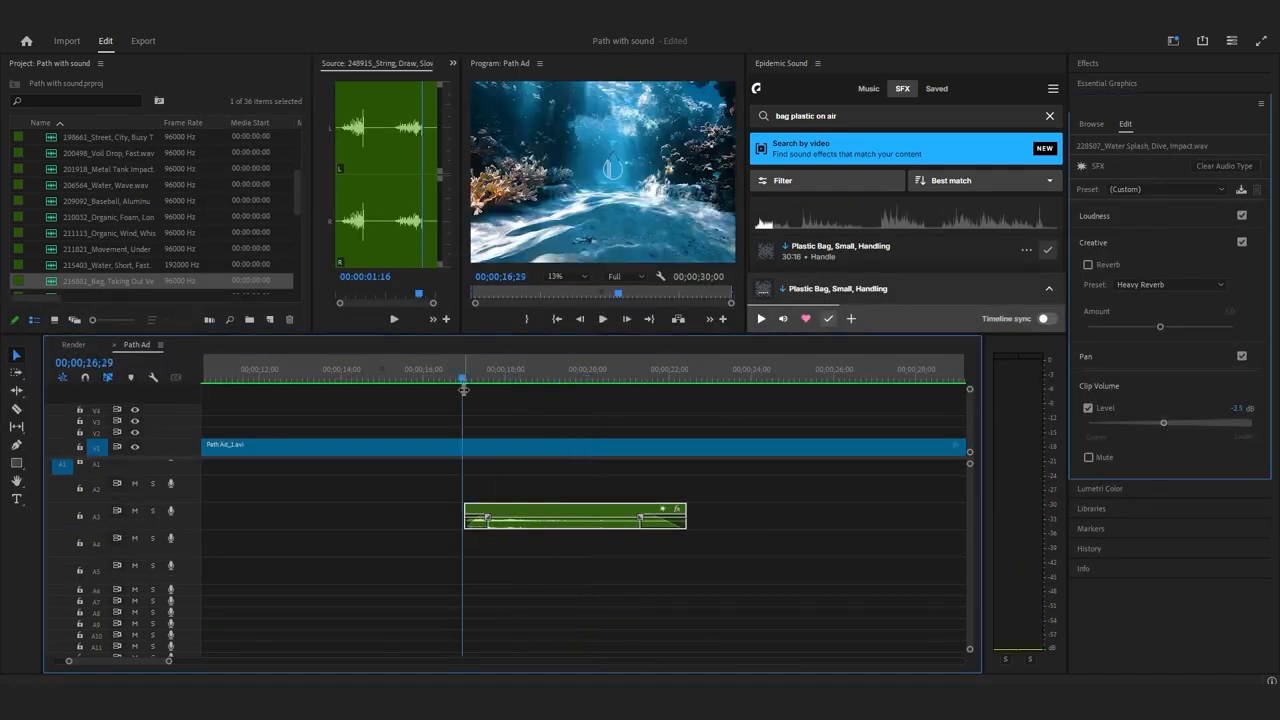
key(space)
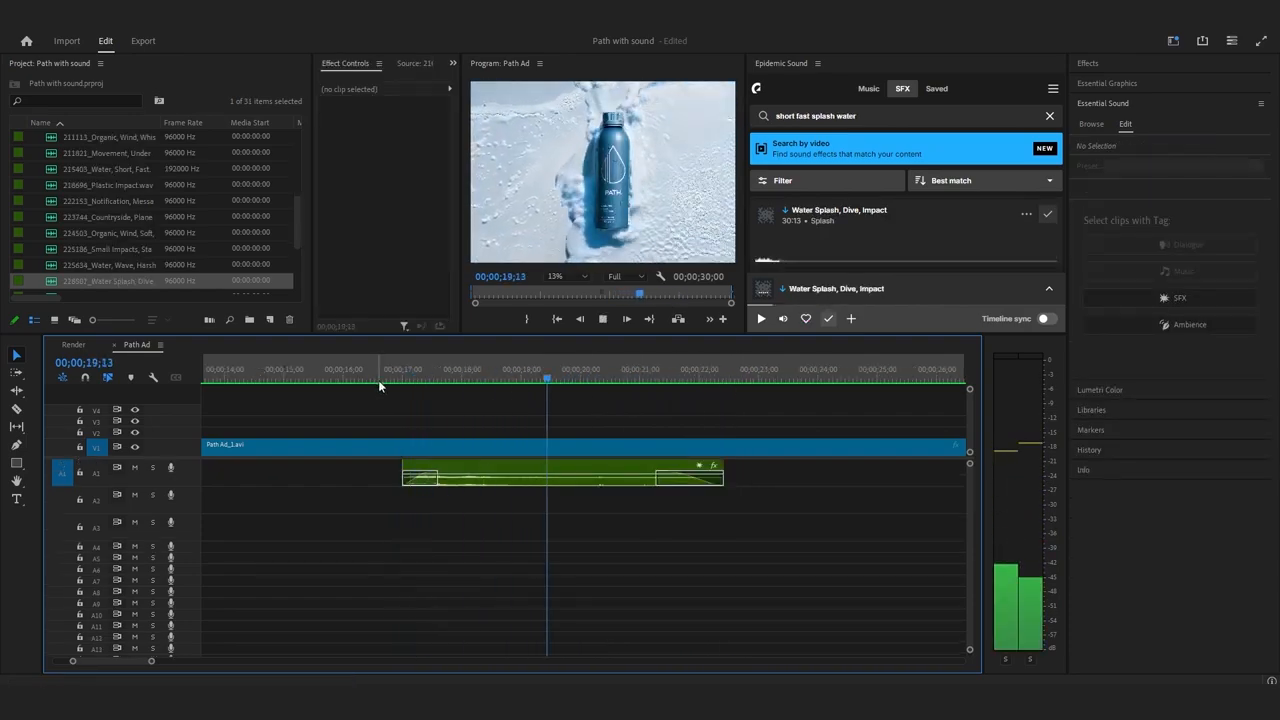
click(443, 376)
key(ctrl+grave)
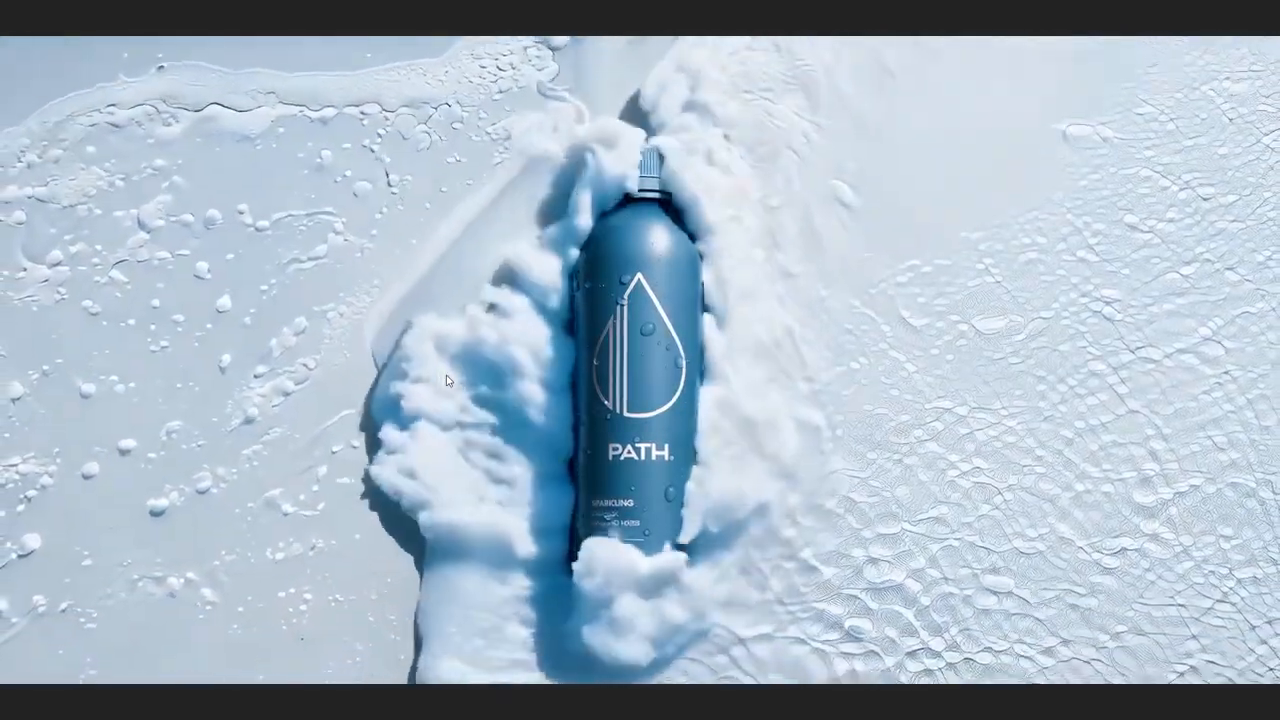
key(ctrl+grave)
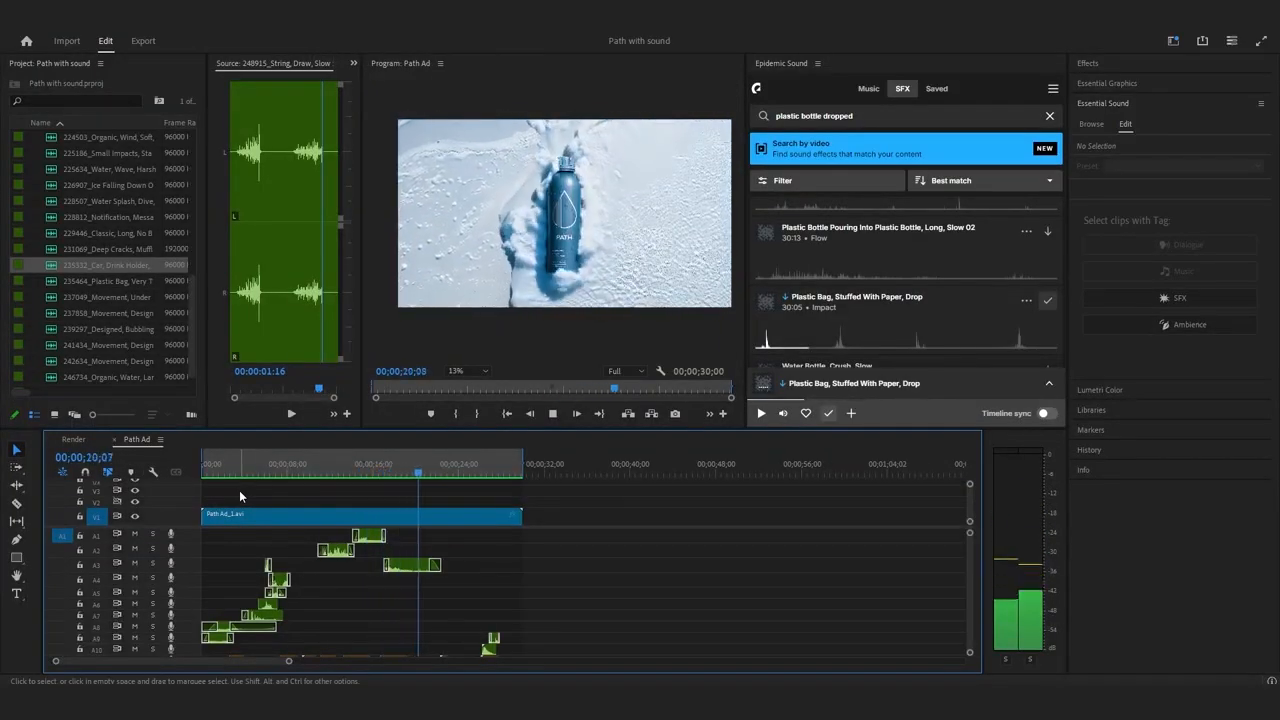
Replay the transition from the underwater shot to the bottle splash with all its sound layers, in full screen.
click(375, 462)
key(equal)
key(equal)
key(equal)
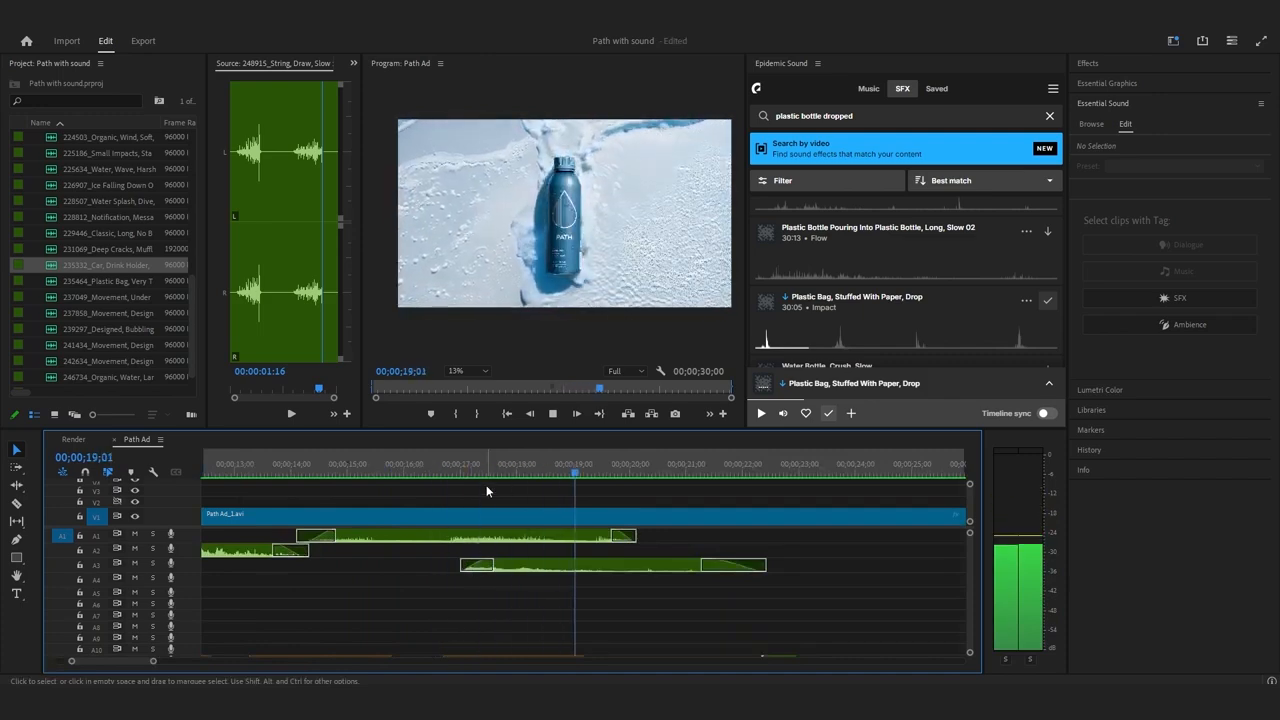
click(448, 463)
key(ctrl+grave)
key(space)
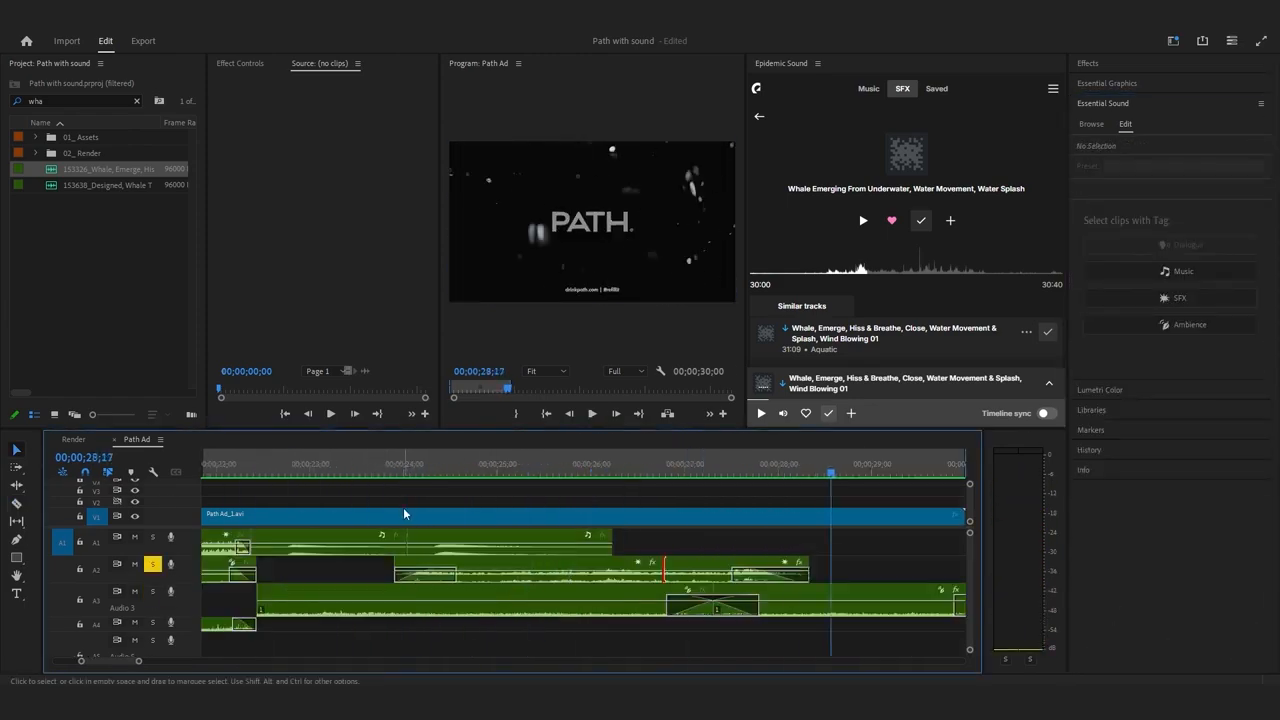
drag(688, 590, 668, 587)
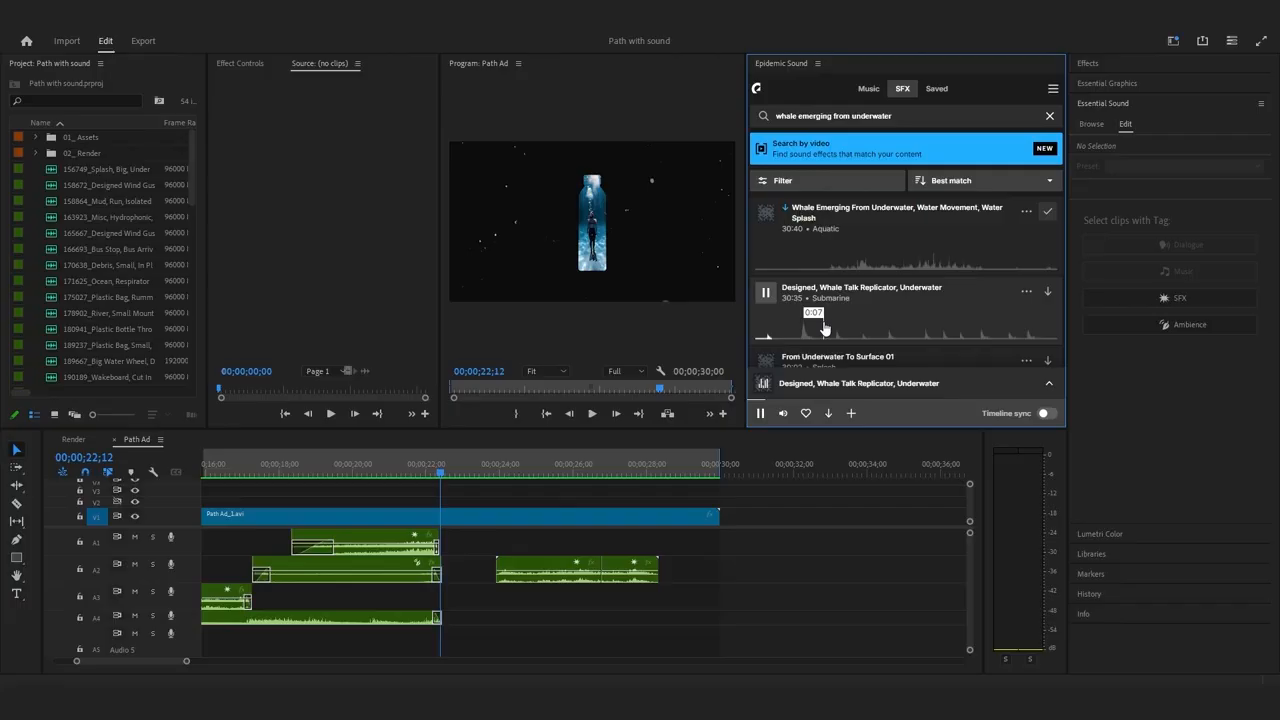
Browse the "whale emerging from underwater" results and audition Designed, Whale Talk Replicator, Underwater from its beginning.
scroll(787, 264, down, 3)
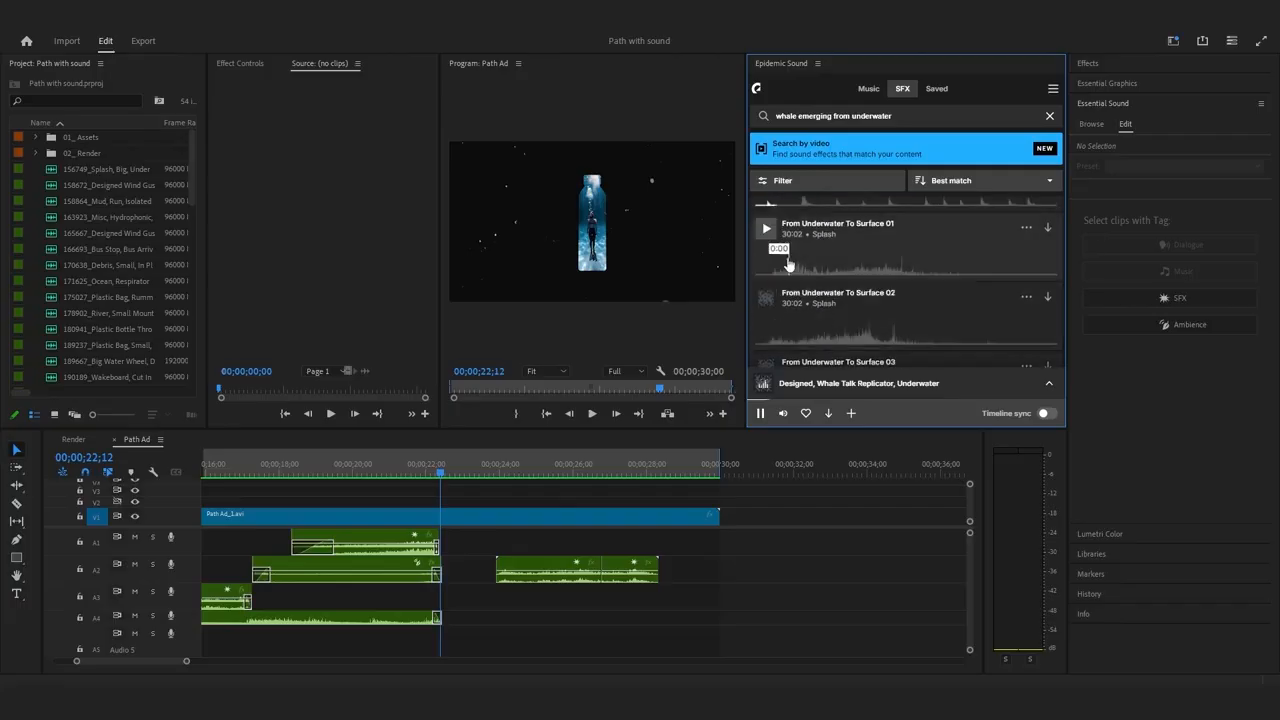
scroll(775, 250, up, 2)
key(XF86AudioRaiseVolume)
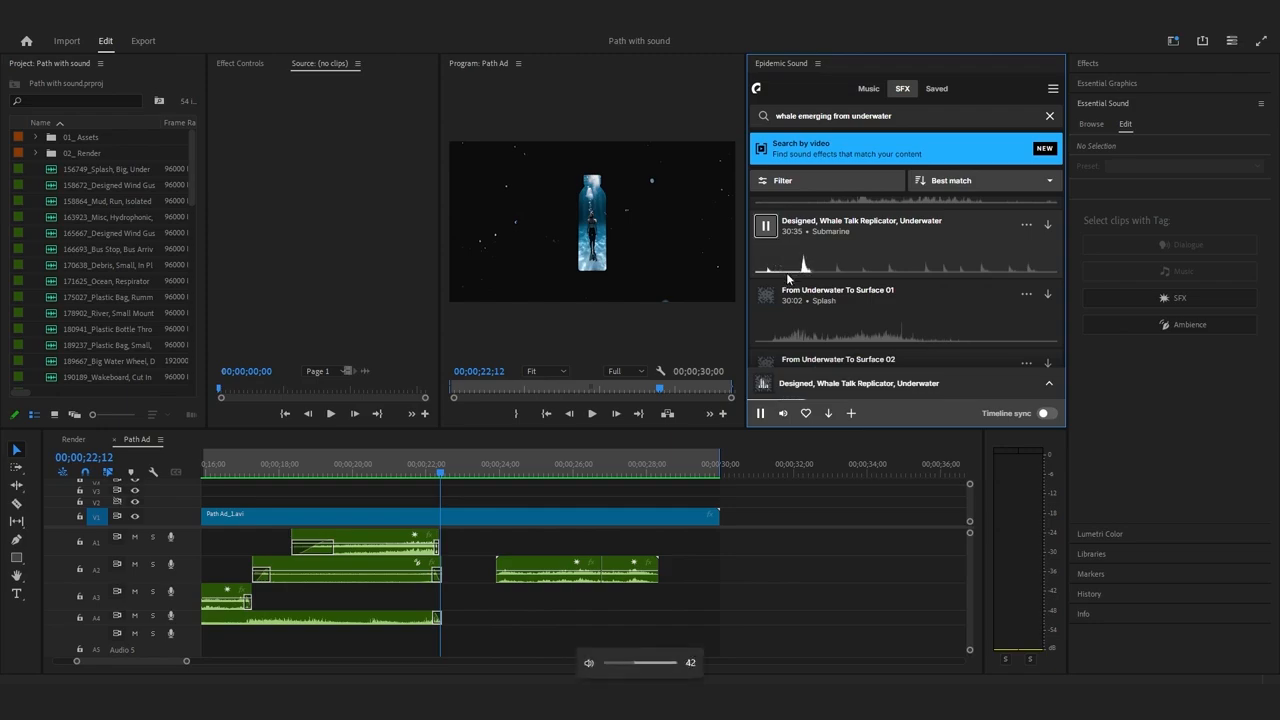
click(759, 274)
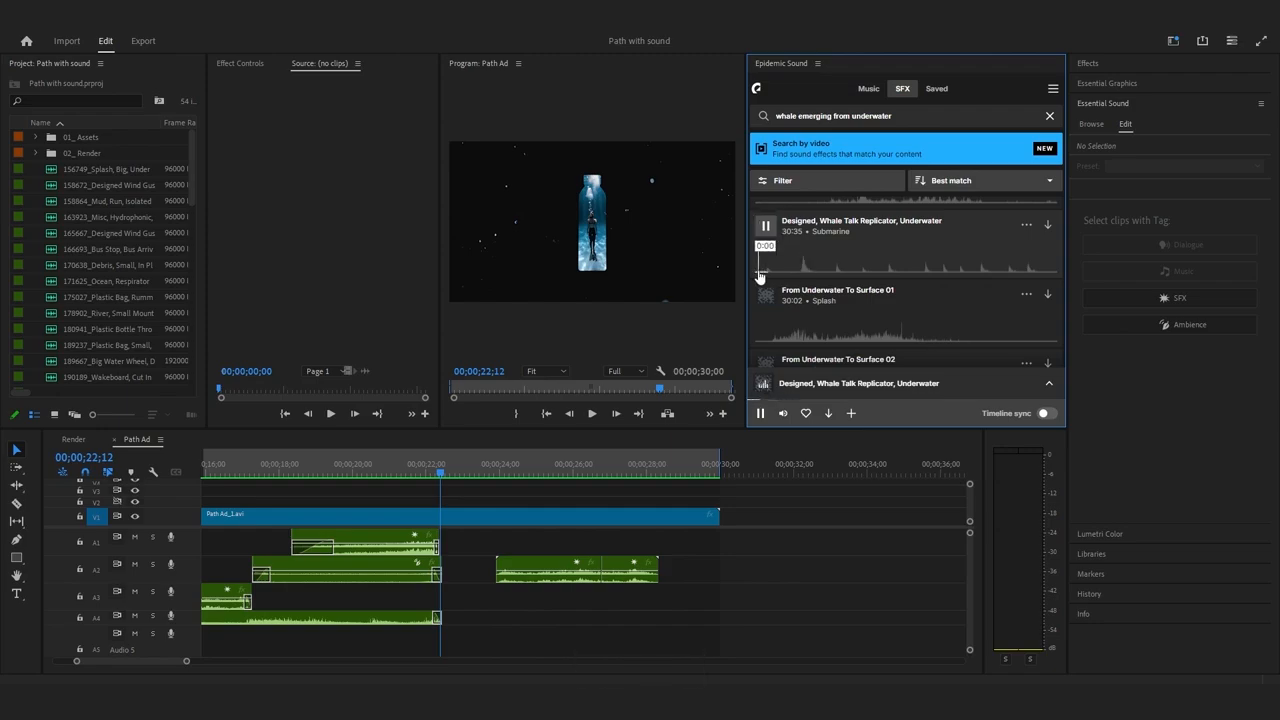
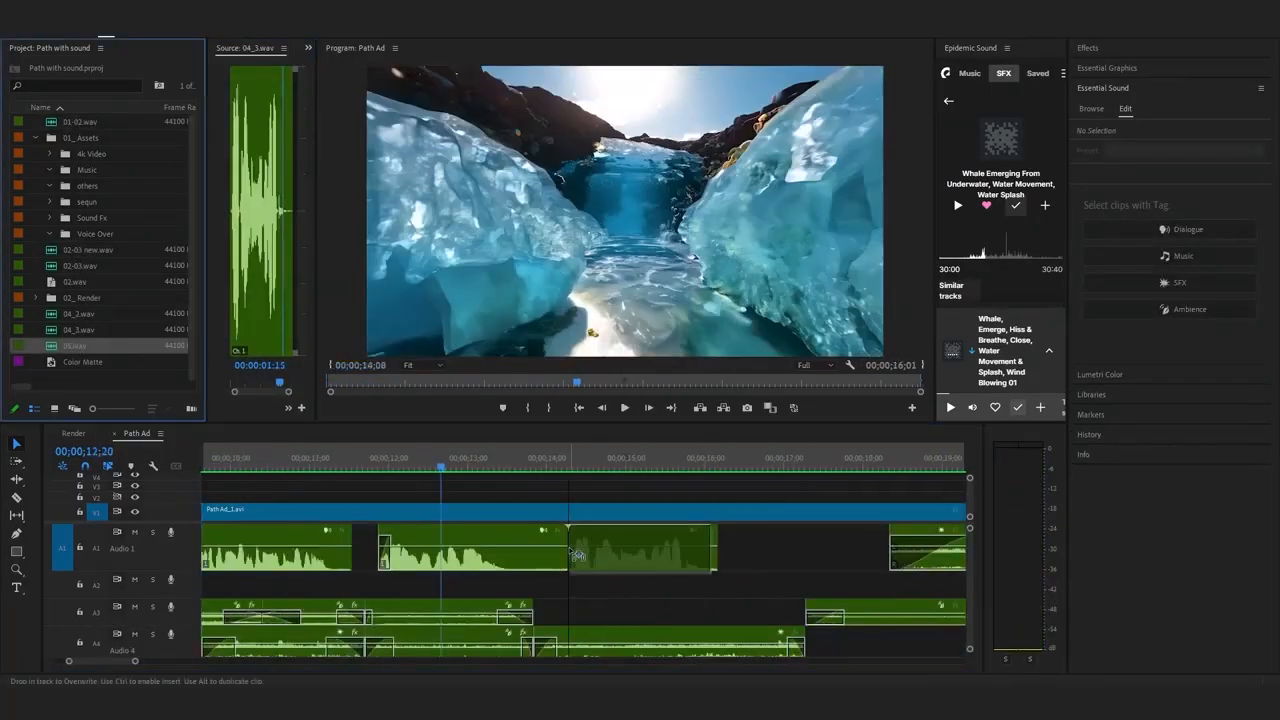
Place the selected voice-over clip on track A1 at about 00;00;14;08, directly after the preceding line.
drag(578, 553, 576, 553)
key(space)
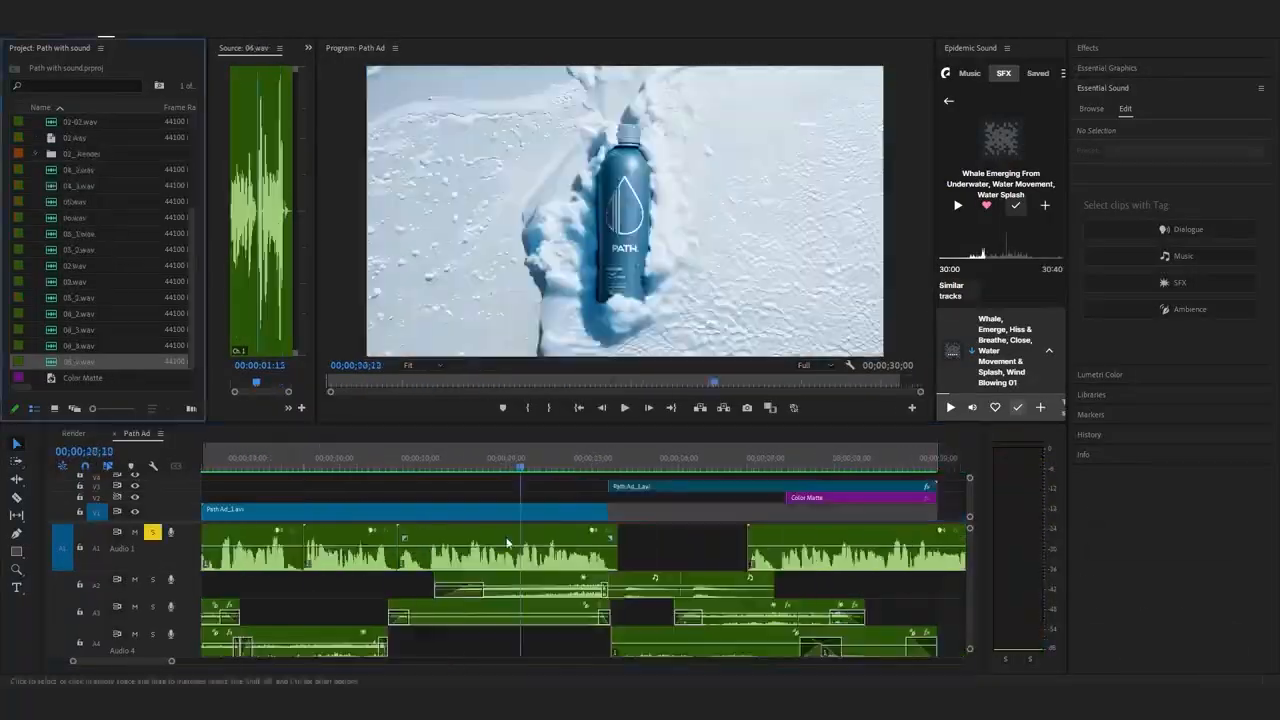
Place the voice-over clip 08_5.wav on track A1 at about 17.5 seconds and play it against the bottle shot.
drag(78, 362, 412, 548)
drag(490, 553, 475, 553)
click(402, 462)
key(space)
click(403, 463)
click(379, 464)
key(space)
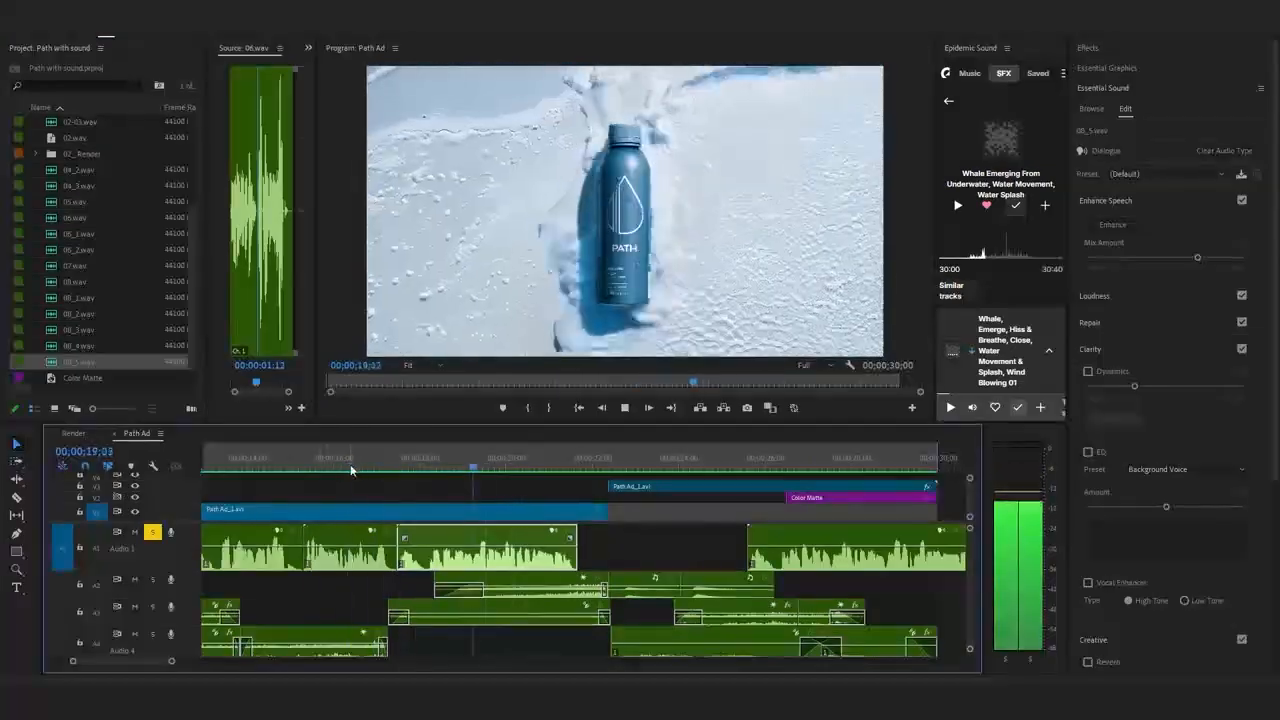
click(443, 458)
click(474, 458)
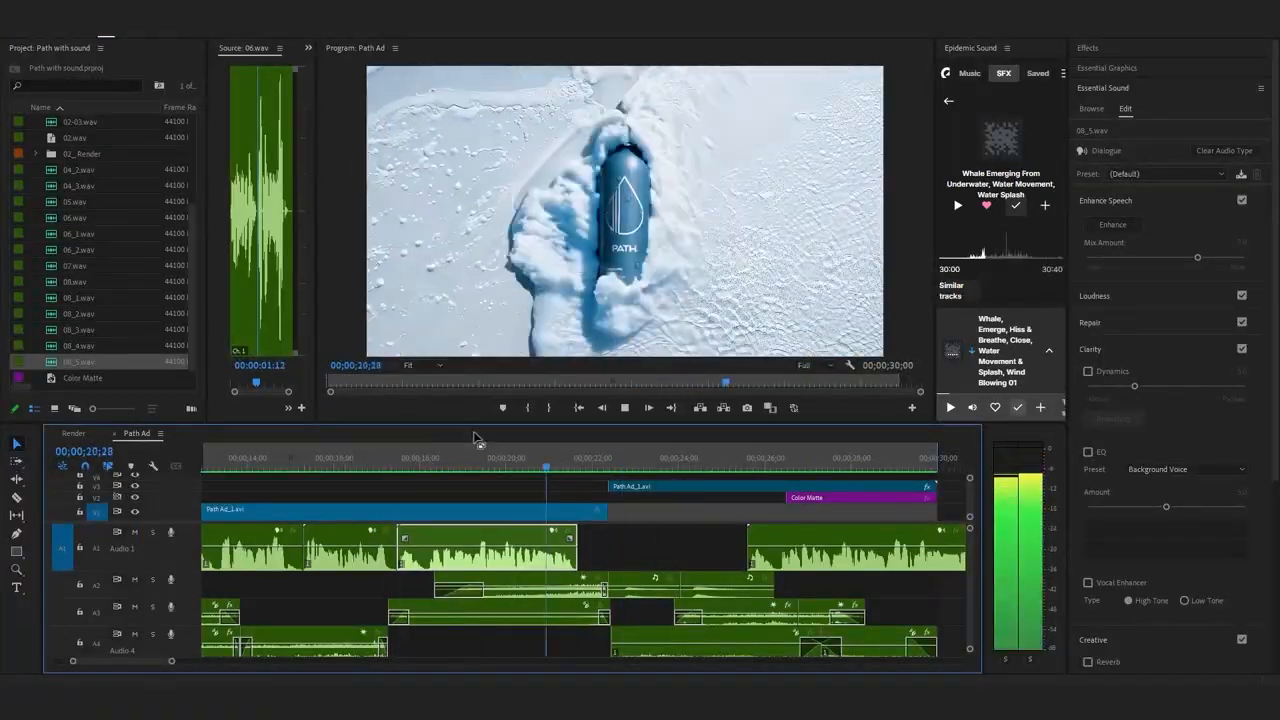
key(space)
Replace the last voice-over clip on track A1 with 08_6.wav, starting just after the closing bottle shot begins, and play it.
click(840, 550)
key(Delete)
click(343, 463)
key(space)
drag(78, 362, 703, 550)
click(593, 464)
key(space)
key(space)
scroll(617, 500, up, 3)
click(617, 463)
key(space)
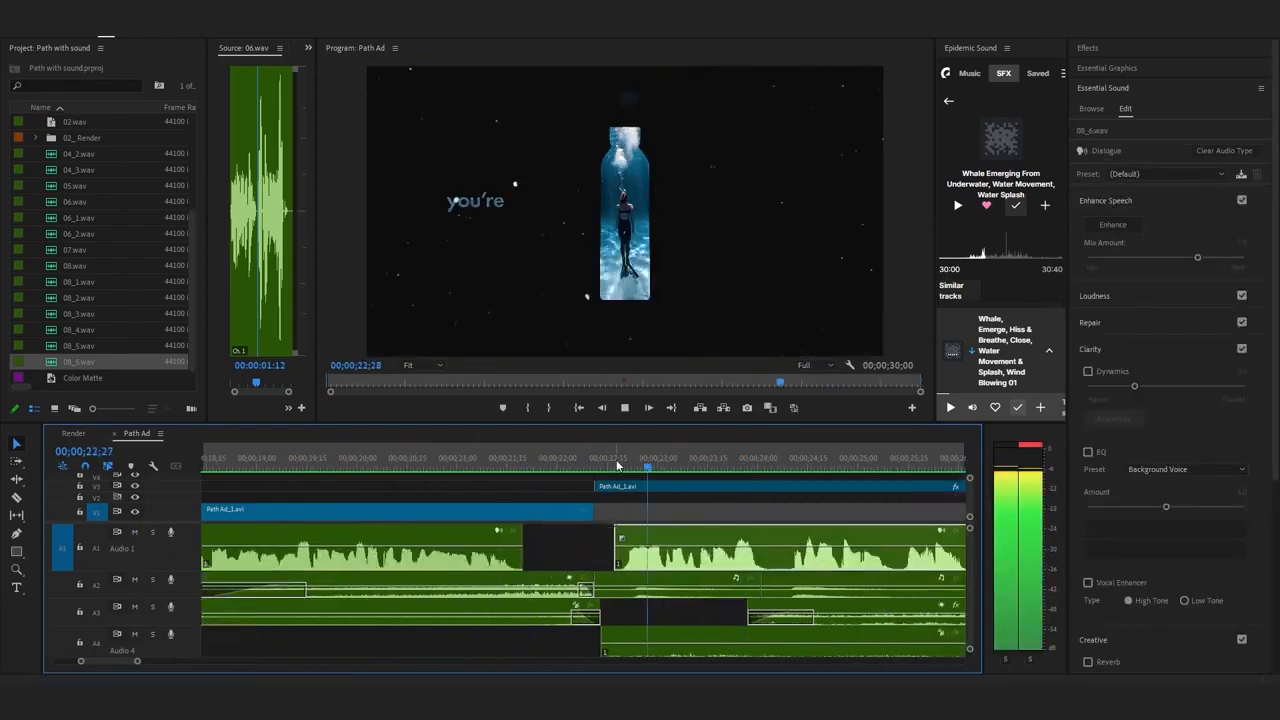
Remove the gap before the 08_6.wav voice-over clip on track A1.
scroll(600, 540, down, 4)
scroll(514, 500, up, 4)
click(562, 560)
key(Delete)
scroll(534, 500, down, 2)
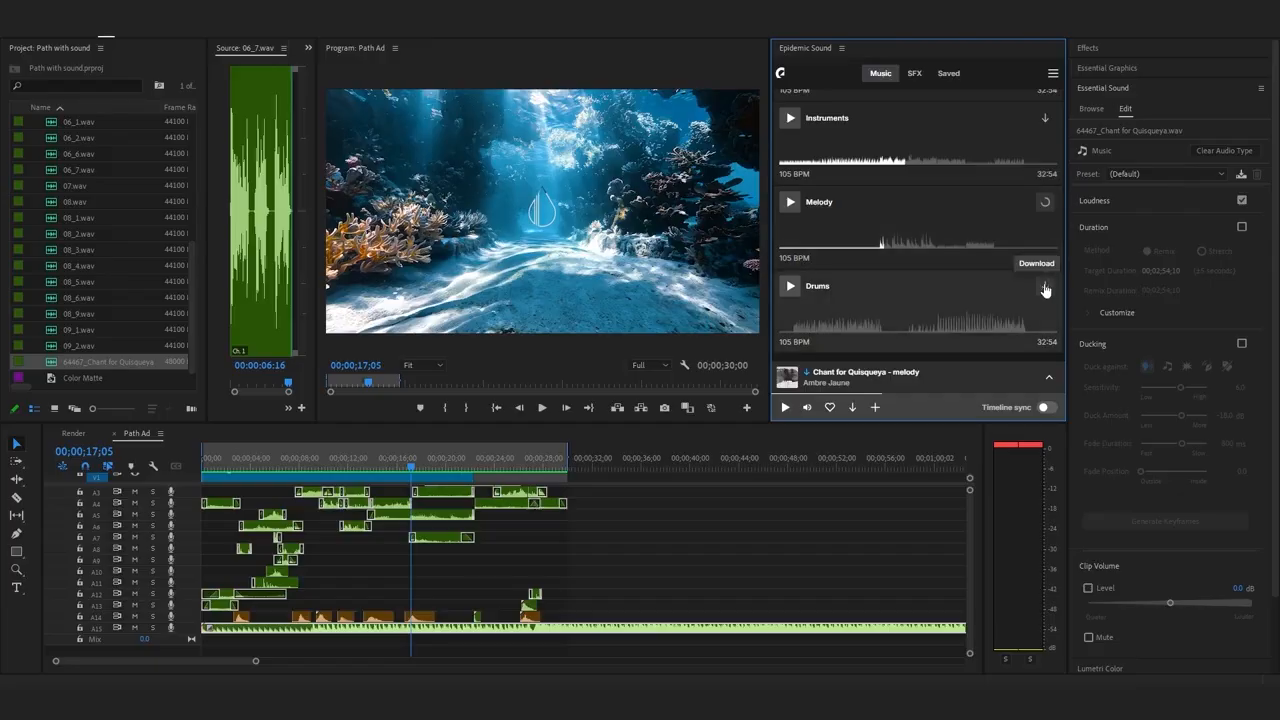
Download the Drums, Instruments and Bass stems of the music track Chant for Quisqueya.
click(1045, 290)
scroll(1047, 195, up, 1)
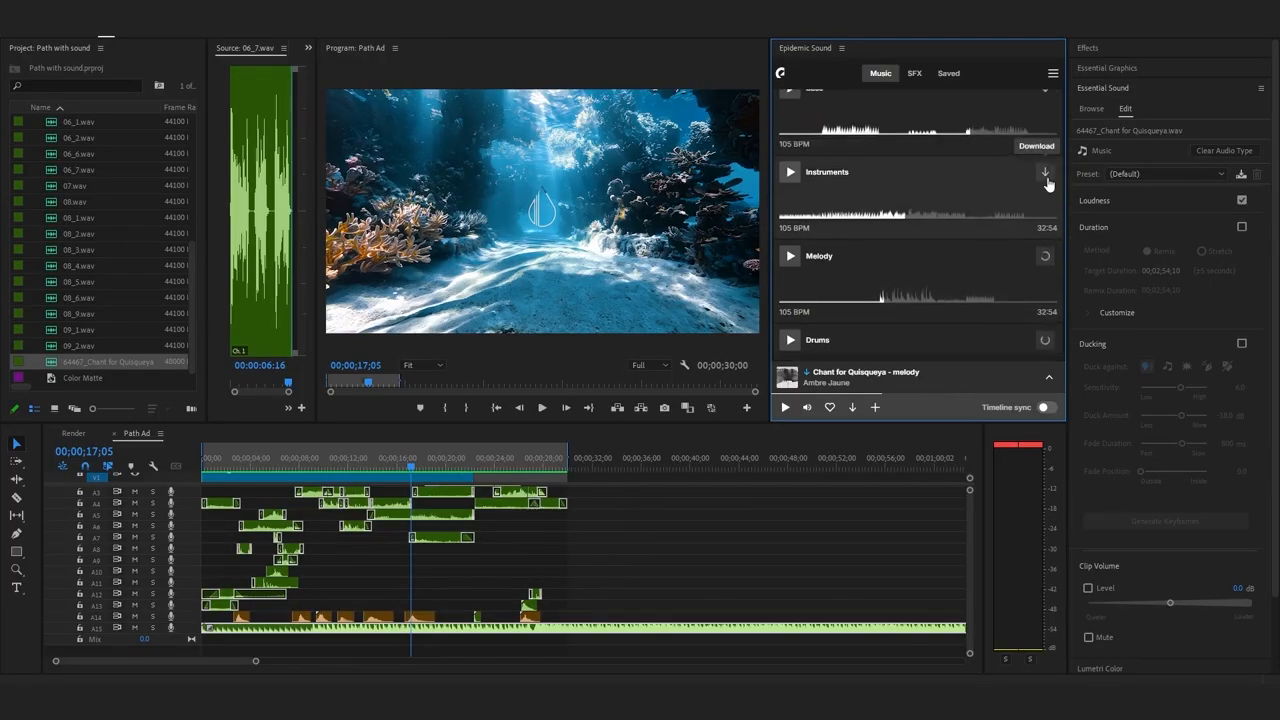
scroll(1030, 181, up, 1)
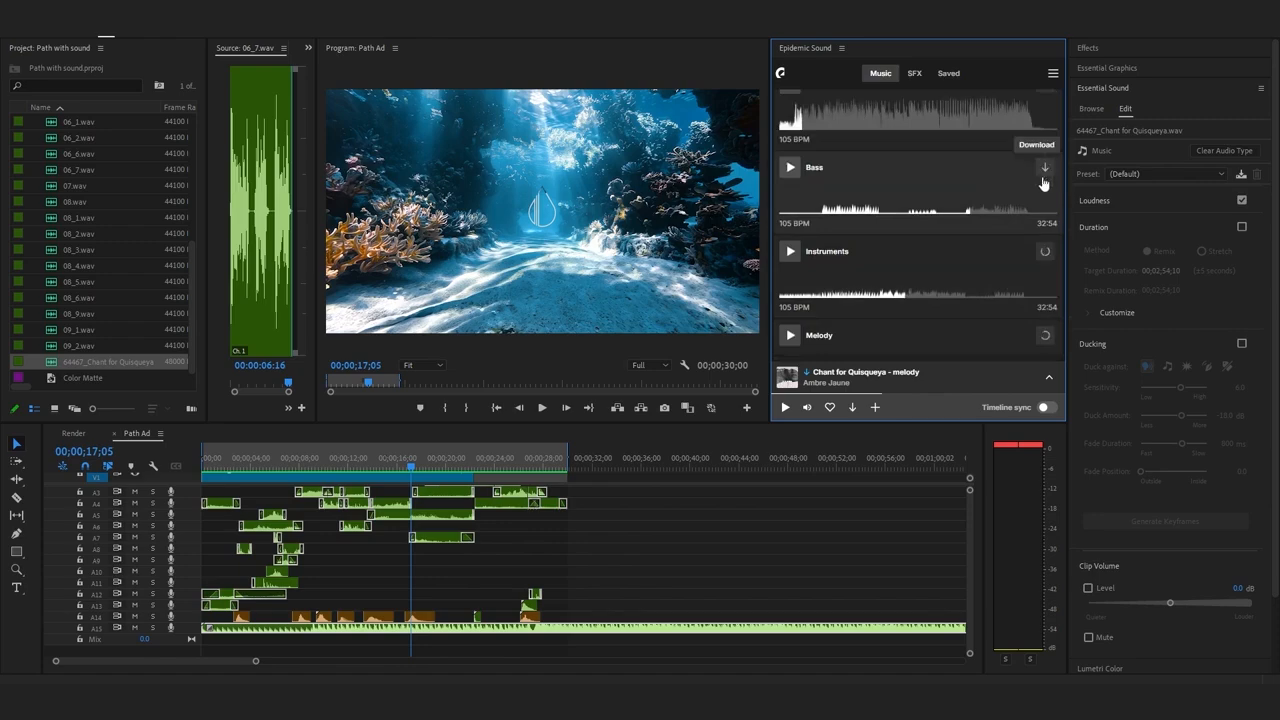
click(1044, 170)
scroll(1040, 190, up, 2)
scroll(1030, 246, up, 3)
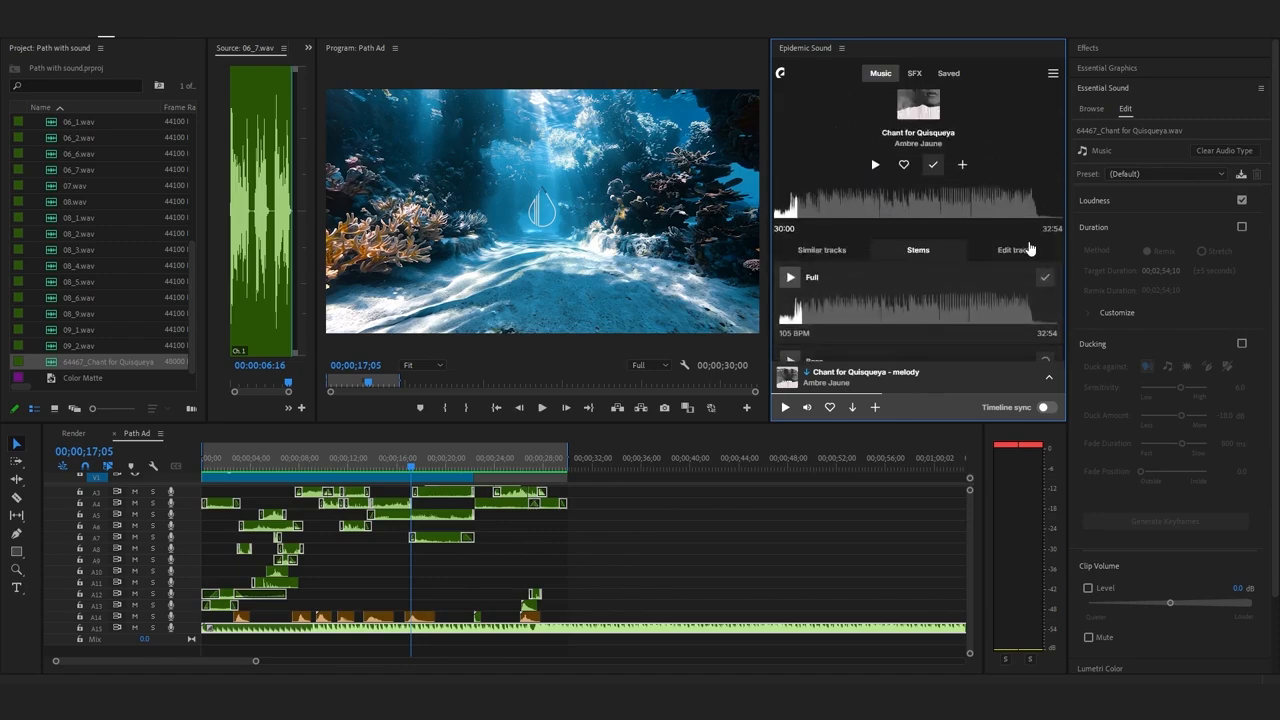
scroll(1030, 245, down, 3)
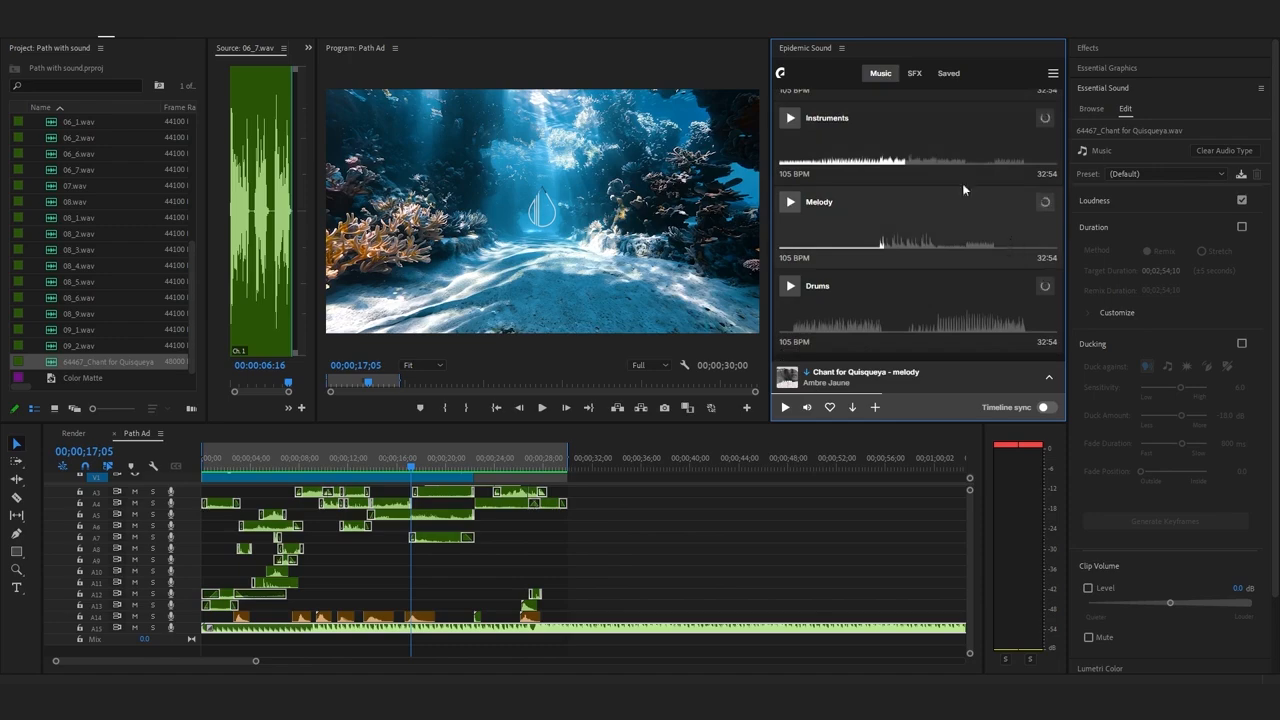
Play the Path Ad sequence from the beginning to hear the music with the edit.
click(269, 490)
key(Home)
key(space)
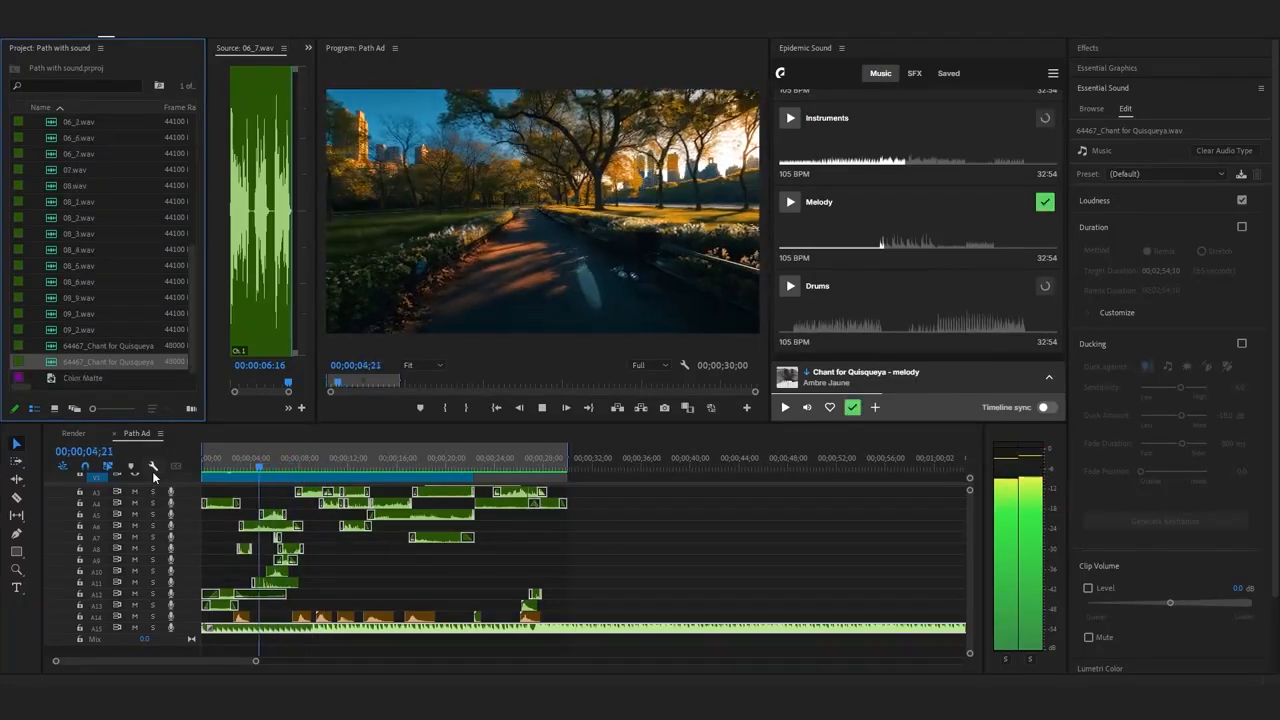
key(Home)
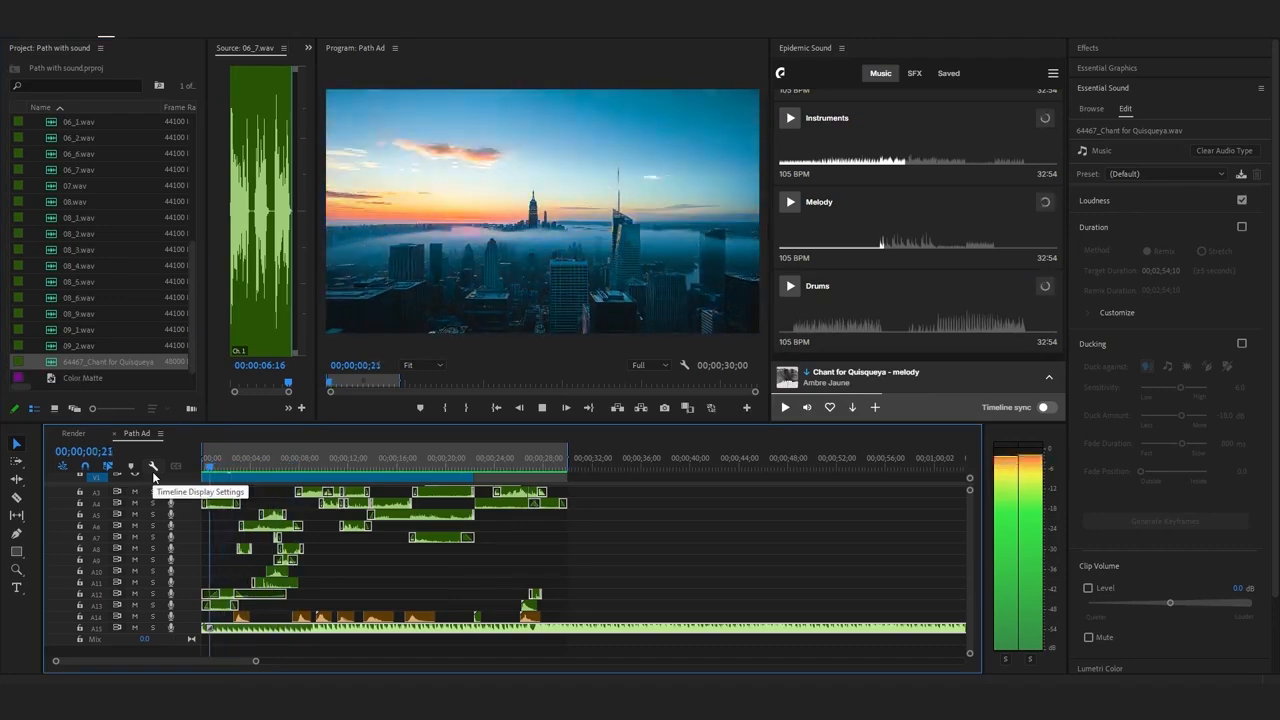
key(space)
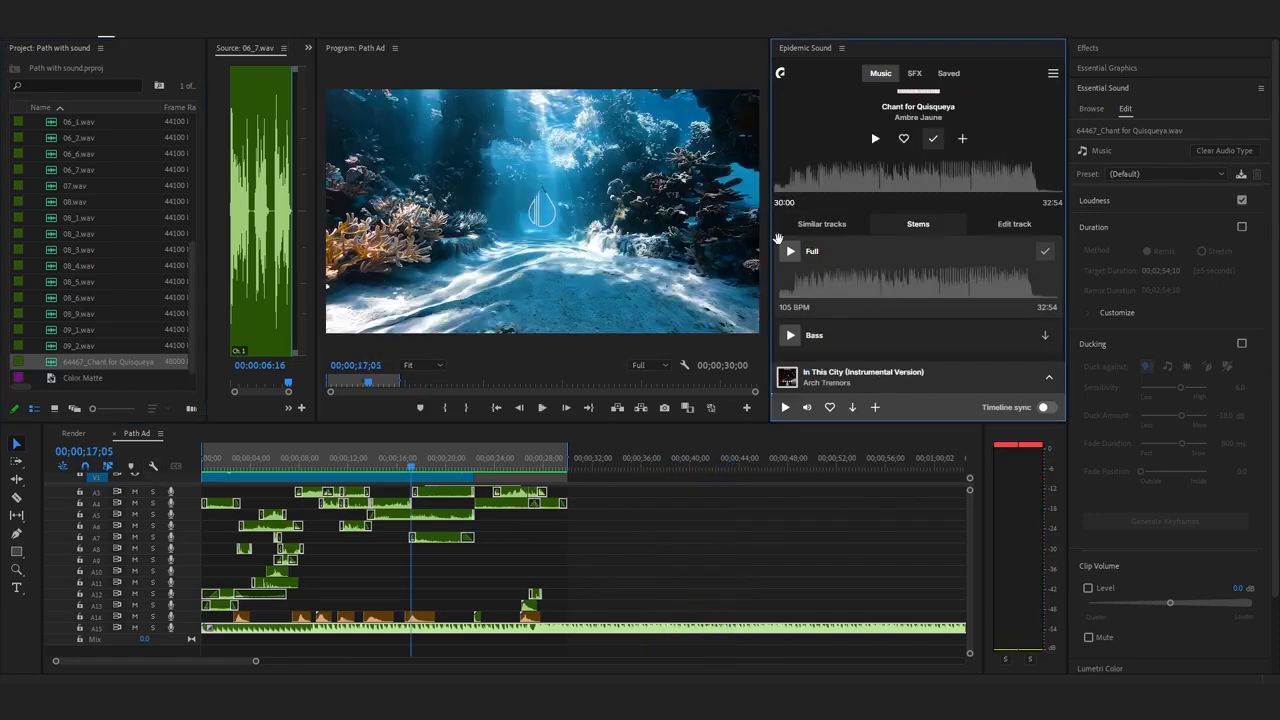
Preview the Full, Bass, Instruments and Melody stems of Chant for Quisqueya, starting the instruments and melody partway through.
click(790, 252)
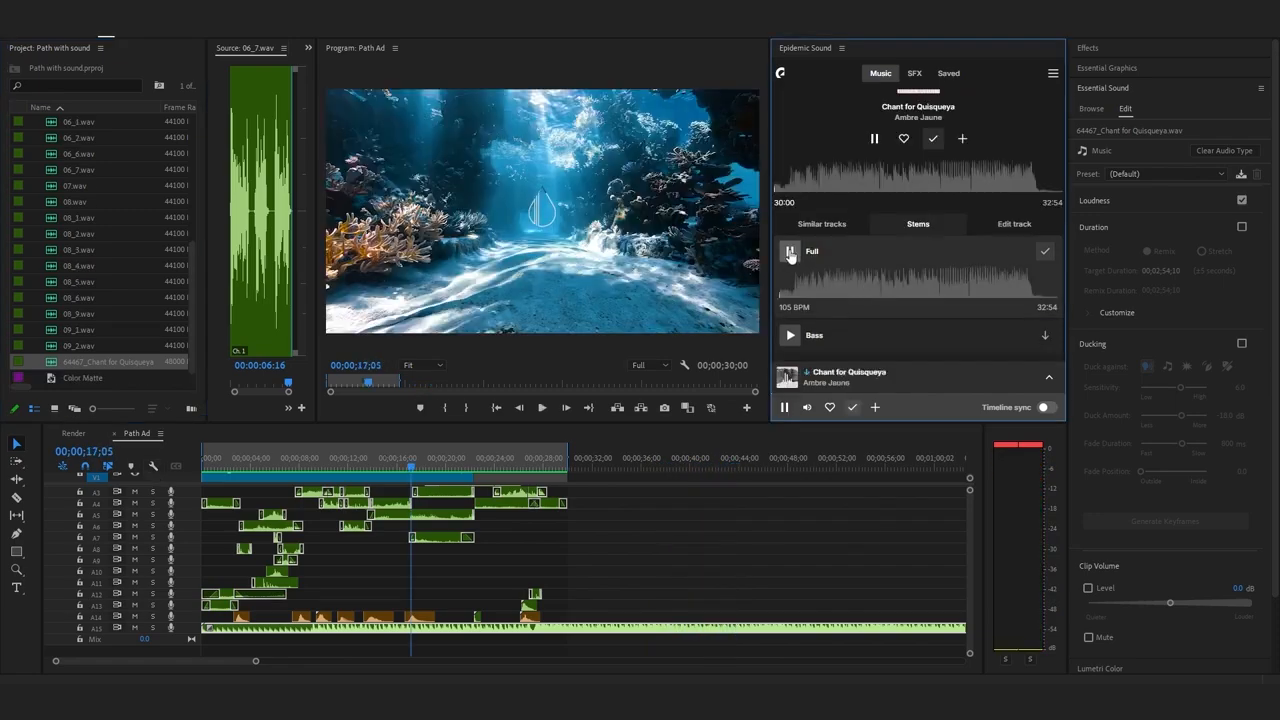
click(790, 335)
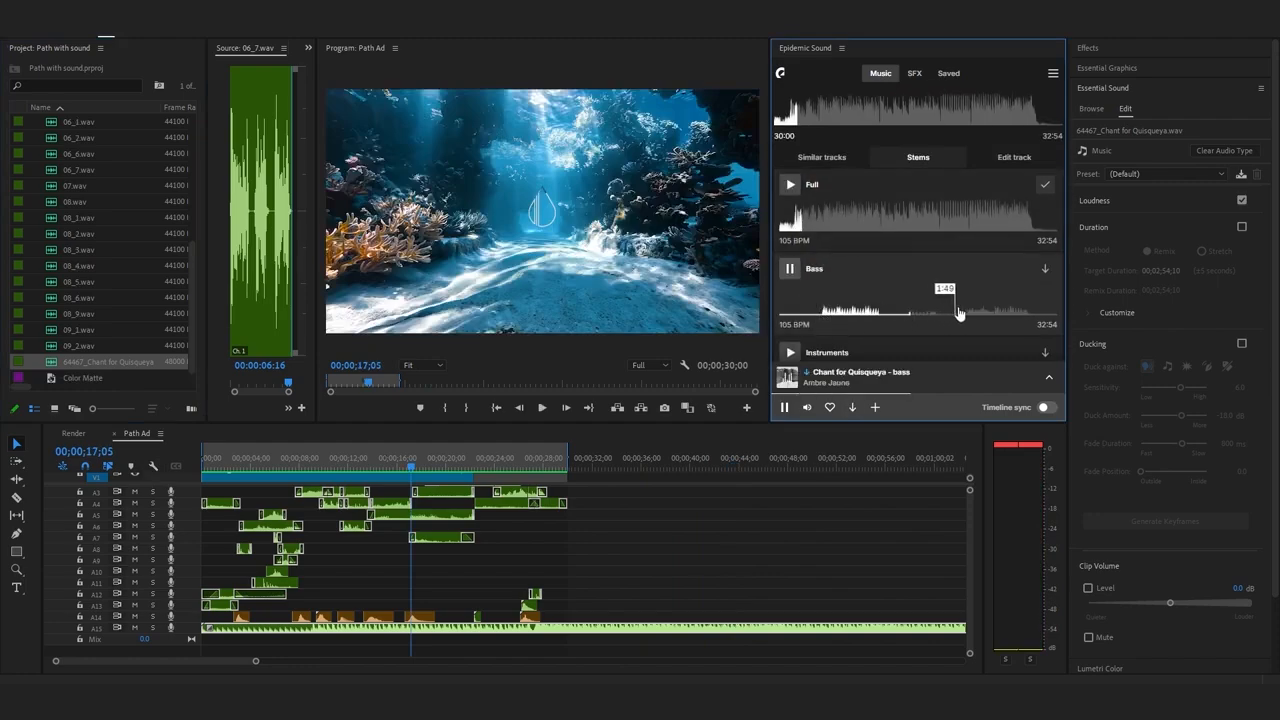
scroll(958, 313, down, 2)
click(893, 258)
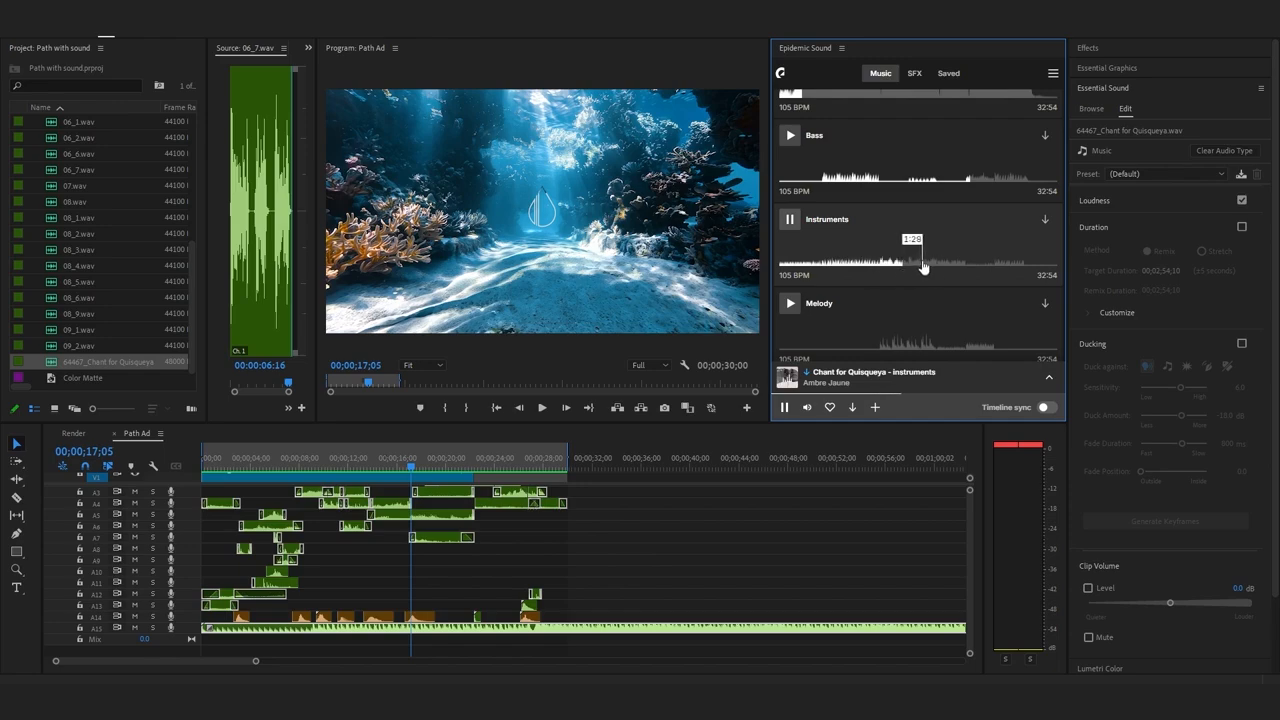
scroll(923, 267, down, 2)
click(884, 251)
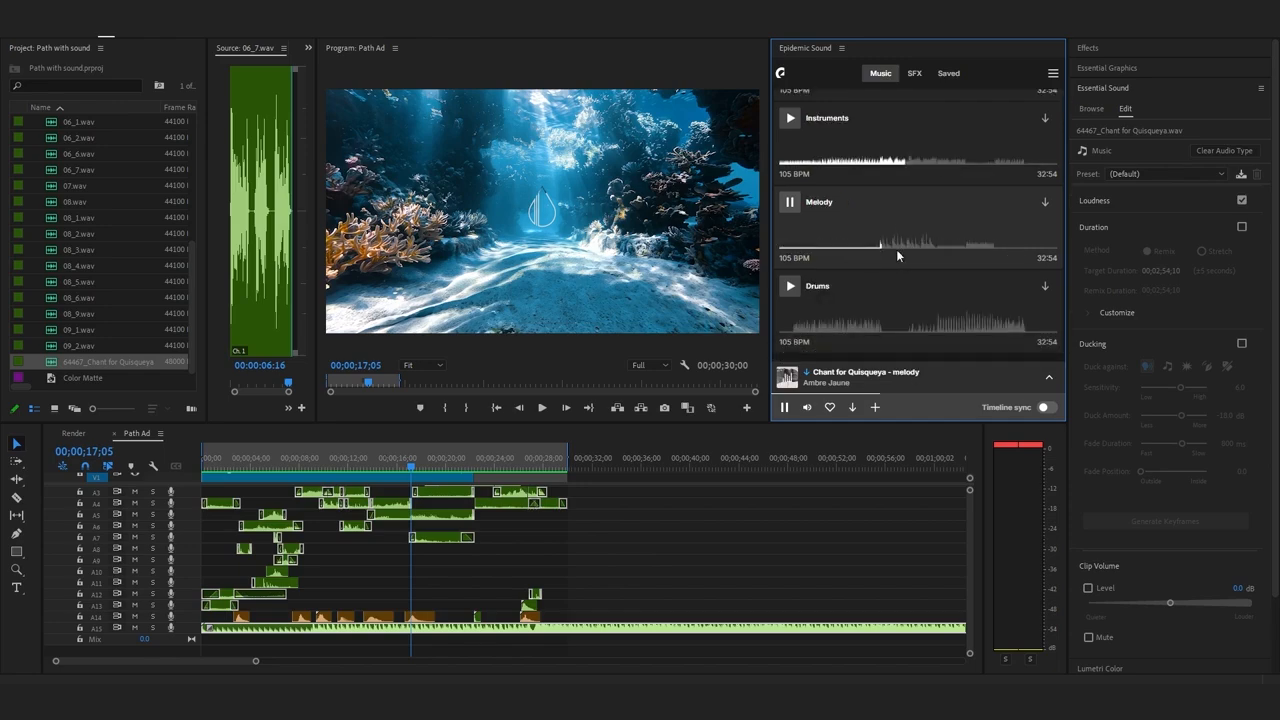